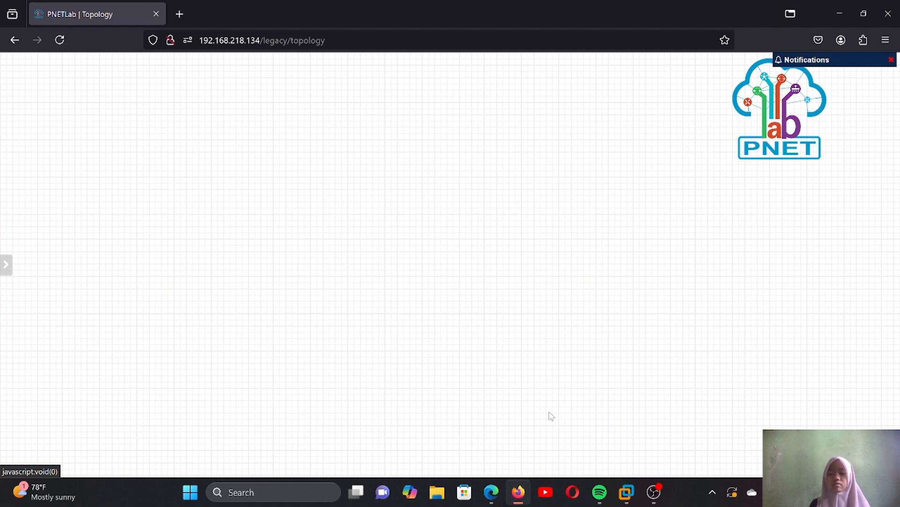
# - Add a network named isp of type Management(Cloud0) and place it in the upper middle of the topology canvas
pyautogui.rightClick(550, 351)
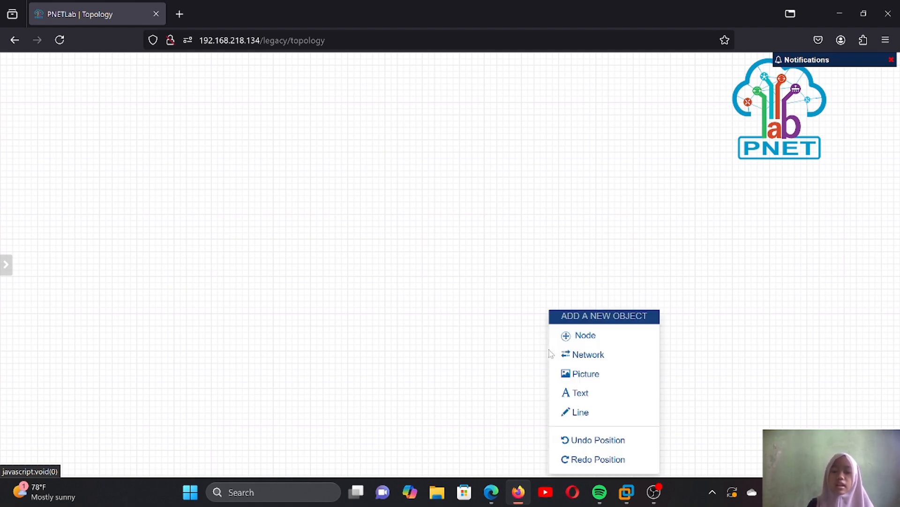
pyautogui.click(588, 355)
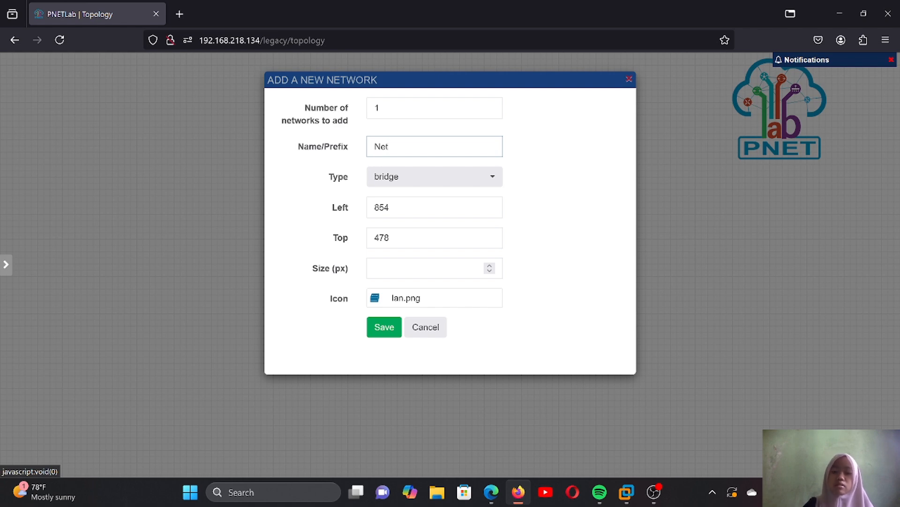
pyautogui.press('BackSpace')
pyautogui.press('BackSpace')
pyautogui.press('BackSpace')
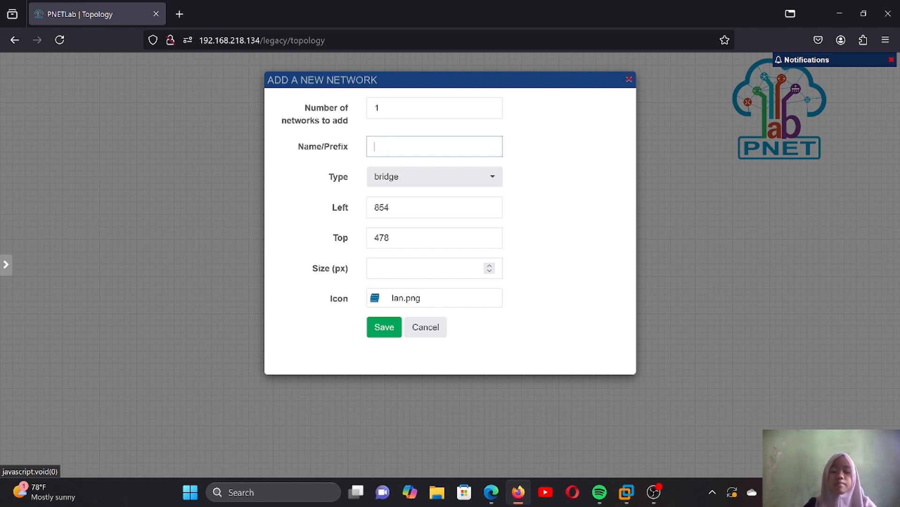
pyautogui.write('isp')
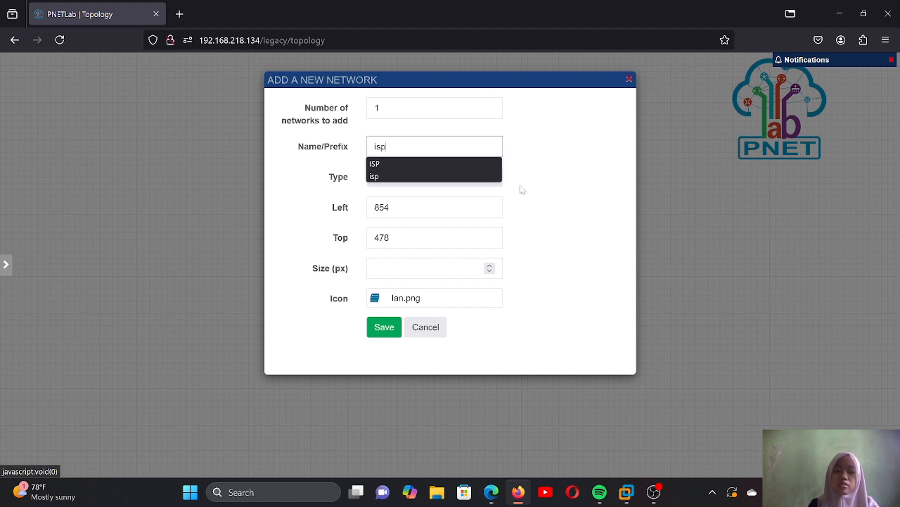
pyautogui.click(544, 196)
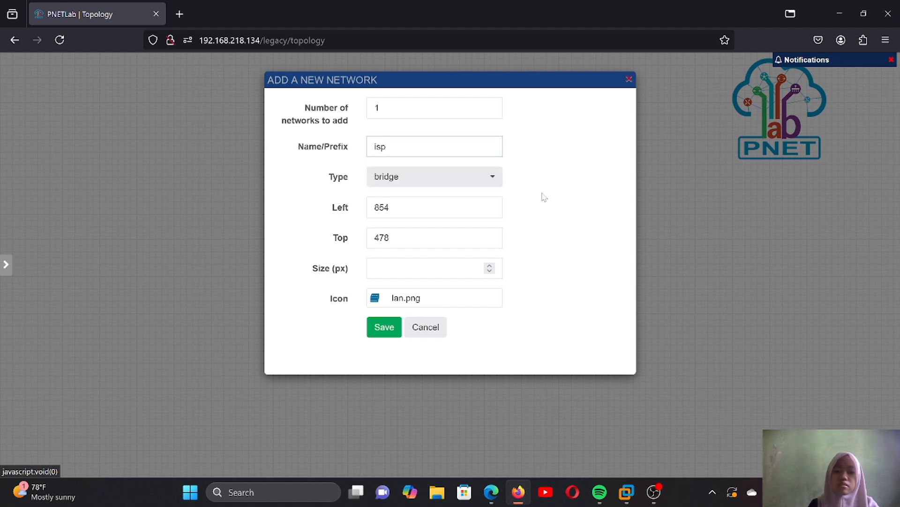
pyautogui.click(493, 182)
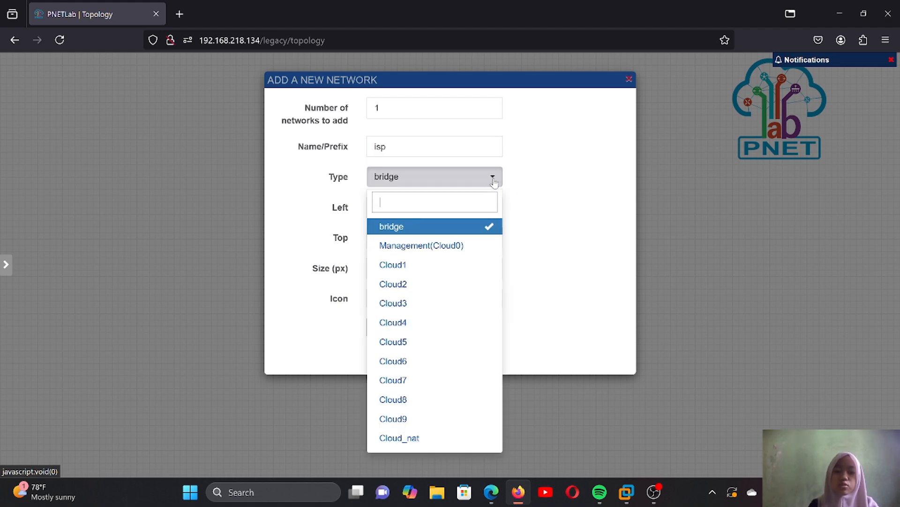
pyautogui.click(466, 246)
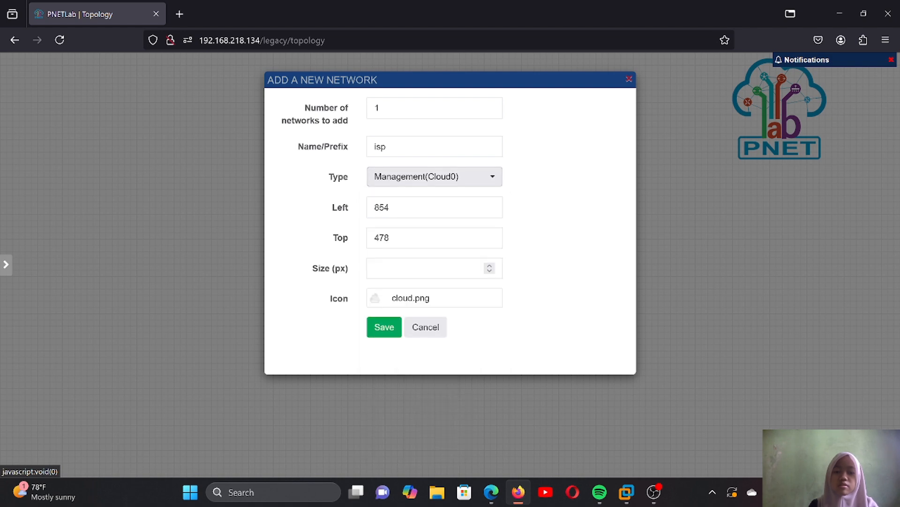
pyautogui.click(395, 331)
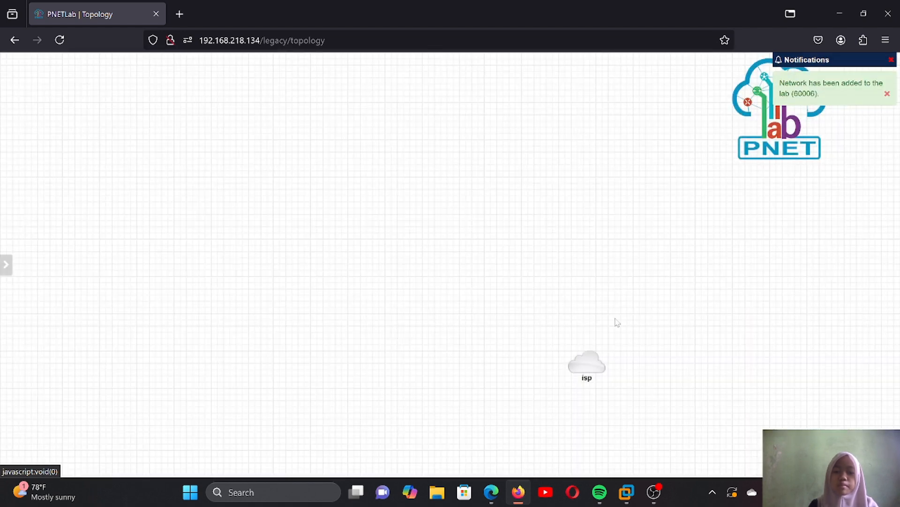
pyautogui.moveTo(595, 359)
pyautogui.moveTo(592, 359); pyautogui.dragTo(469, 157)
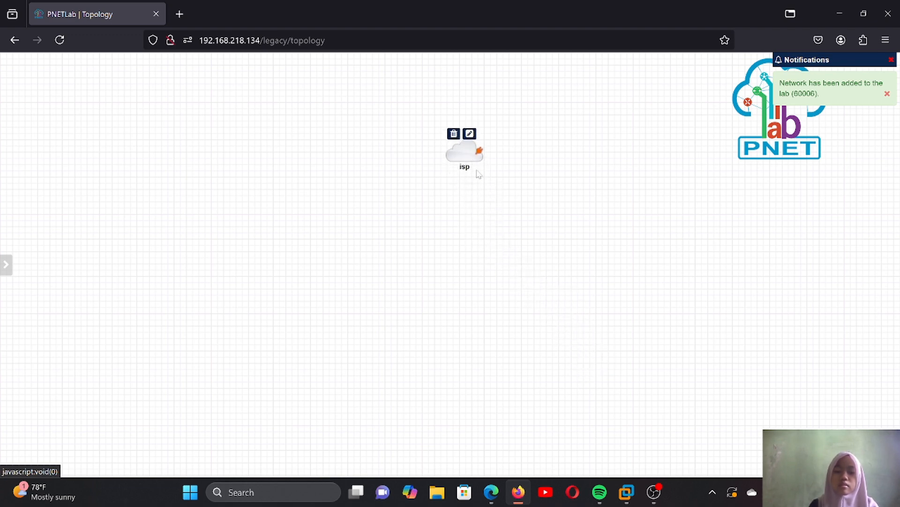
# - Create a new node below the isp cloud using the MikroTik RouterOS template
pyautogui.rightClick(509, 236)
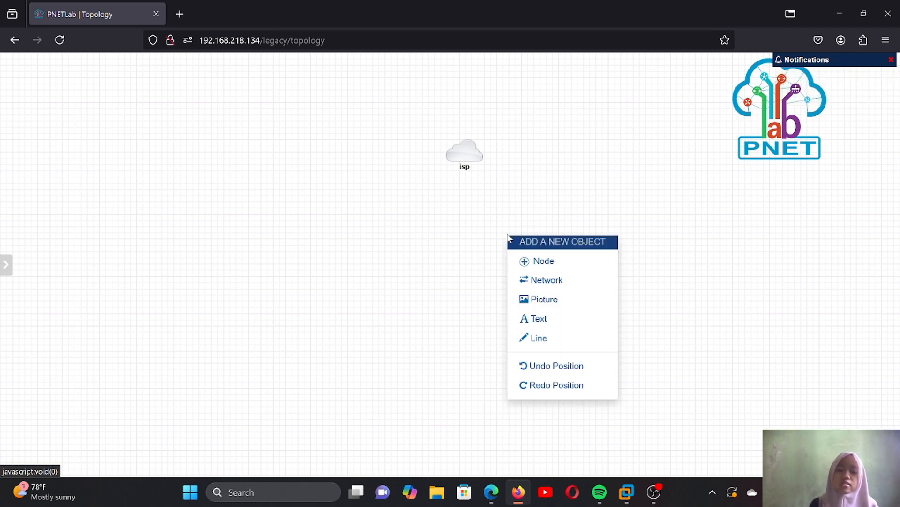
pyautogui.click(547, 265)
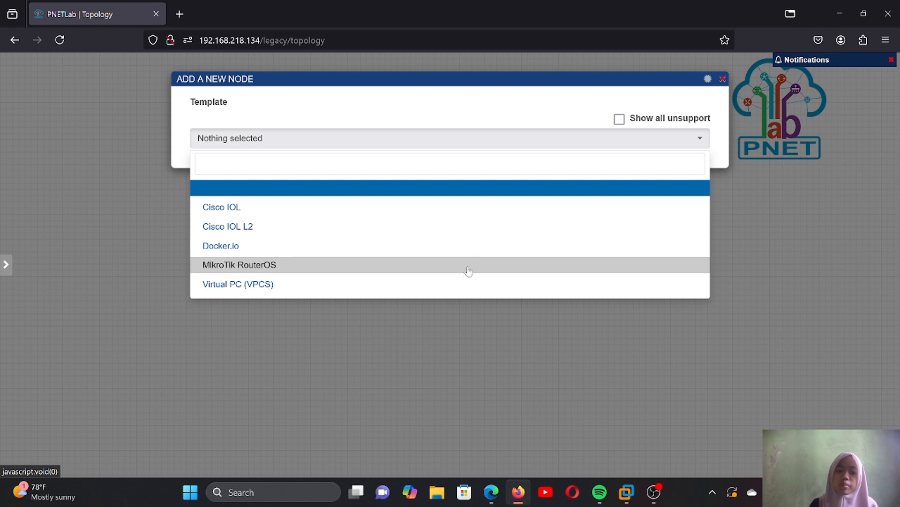
pyautogui.click(445, 266)
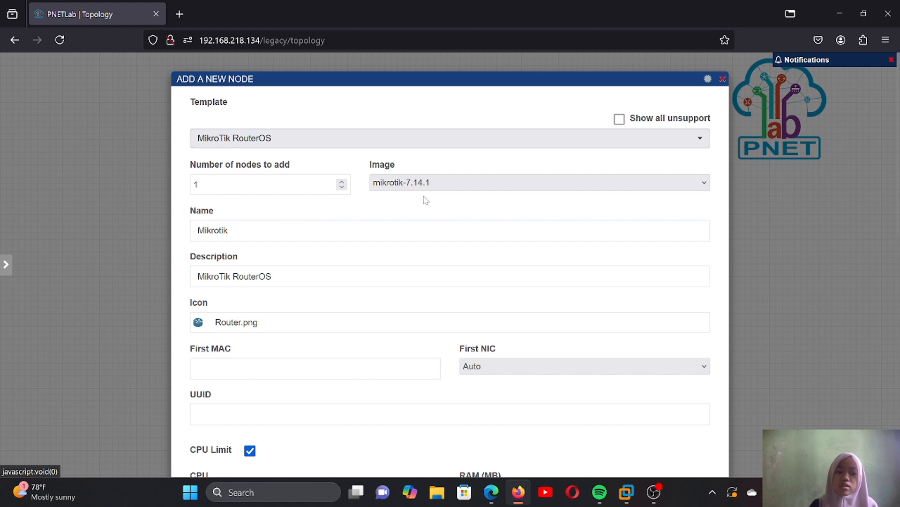
# - Clear the Qemu Options of the new MikroTik node and save it with its other default settings
pyautogui.scroll(-3, 425, 192)
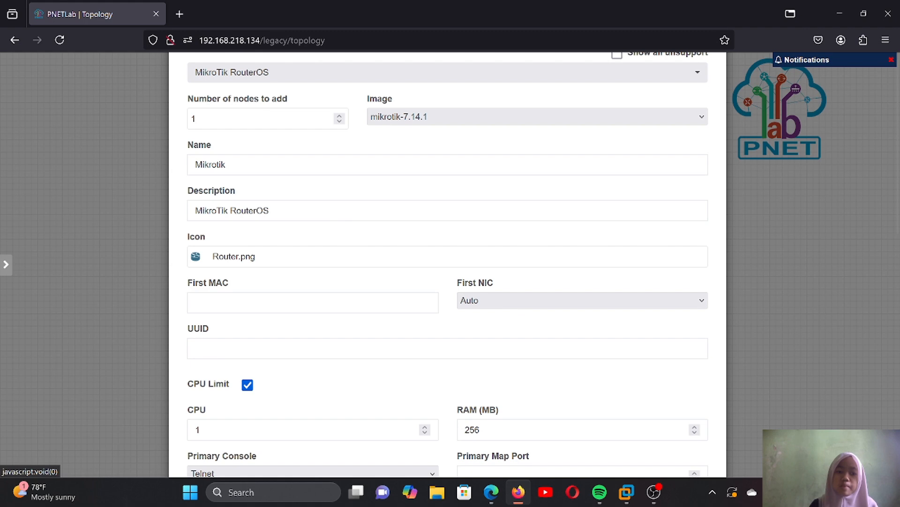
pyautogui.click(331, 211)
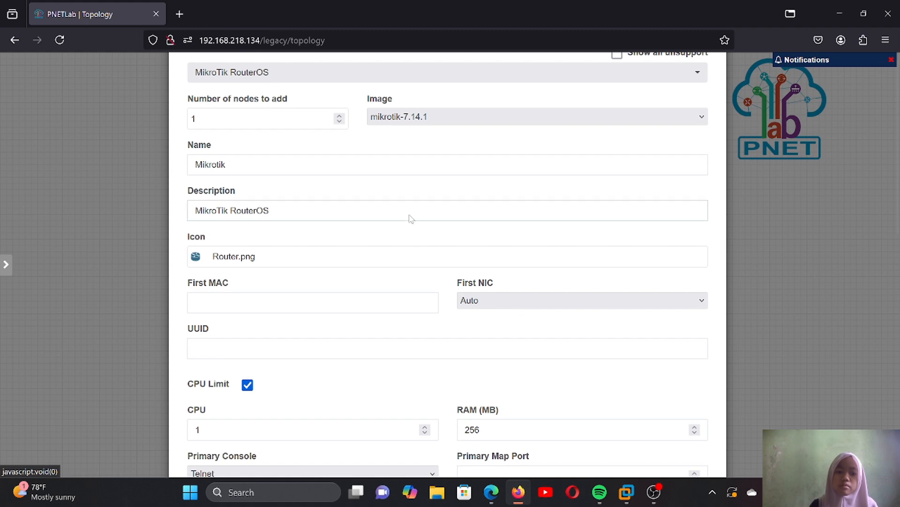
pyautogui.scroll(-4, 408, 218)
pyautogui.scroll(-4, 428, 205)
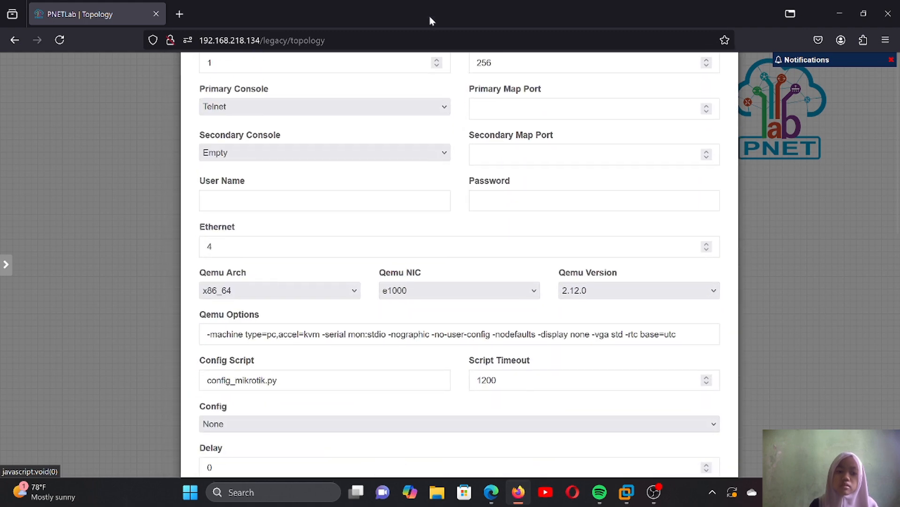
pyautogui.scroll(-3, 463, 200)
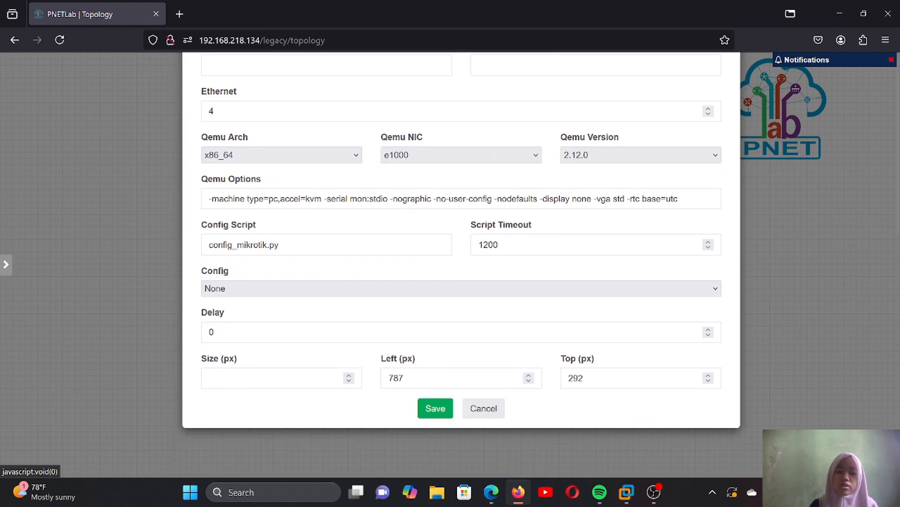
pyautogui.doubleClick(413, 199)
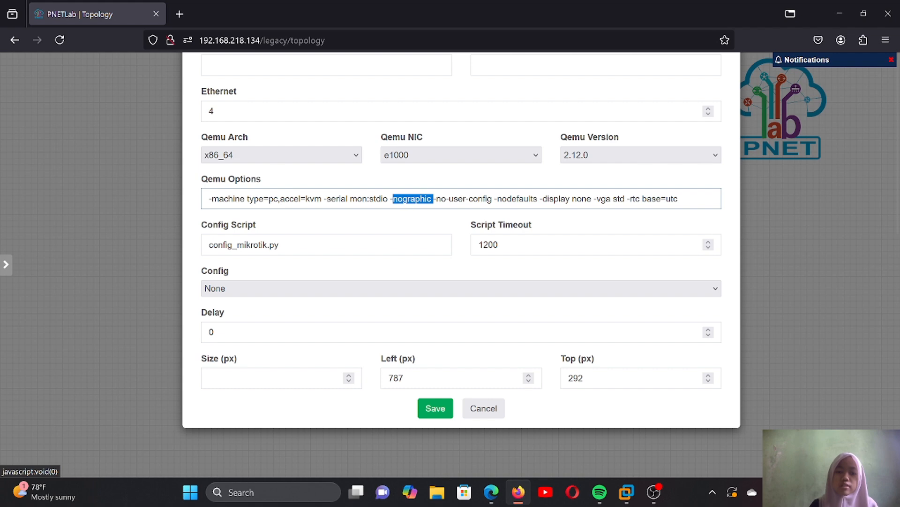
pyautogui.hotkey('ctrl', 'a')
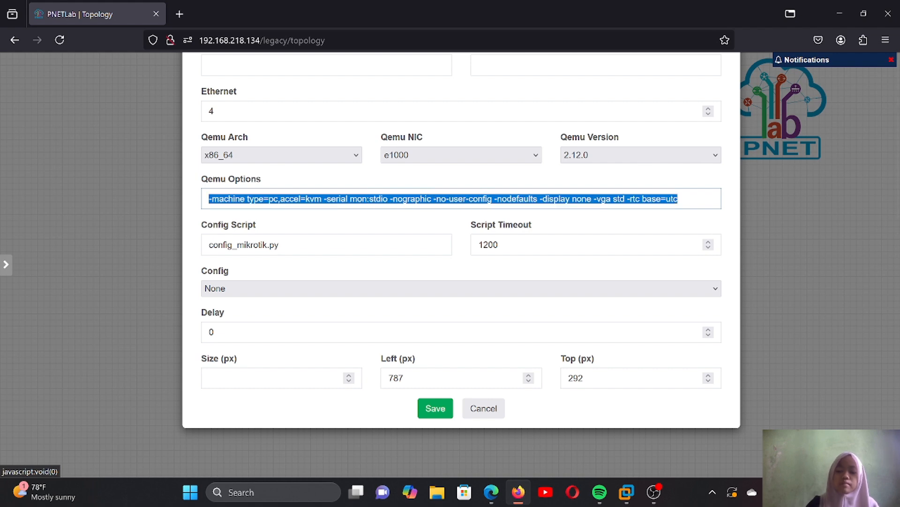
pyautogui.press('BackSpace')
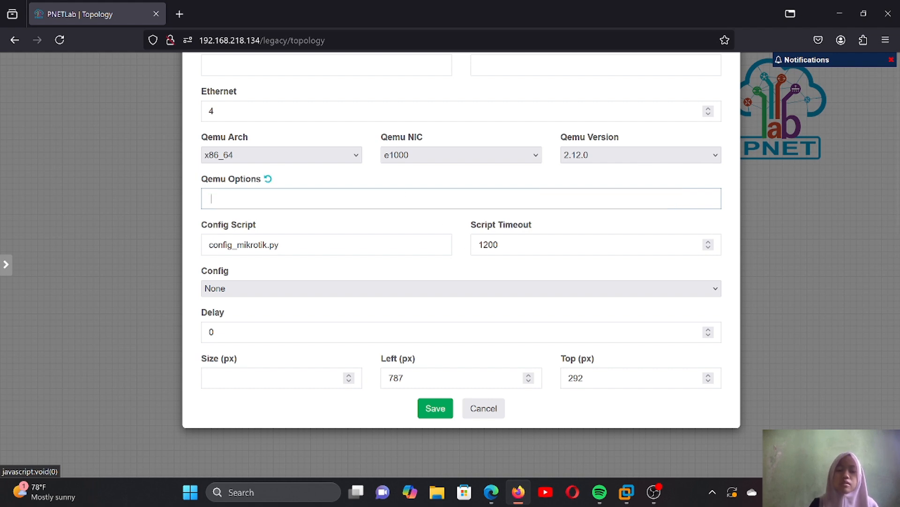
pyautogui.click(440, 410)
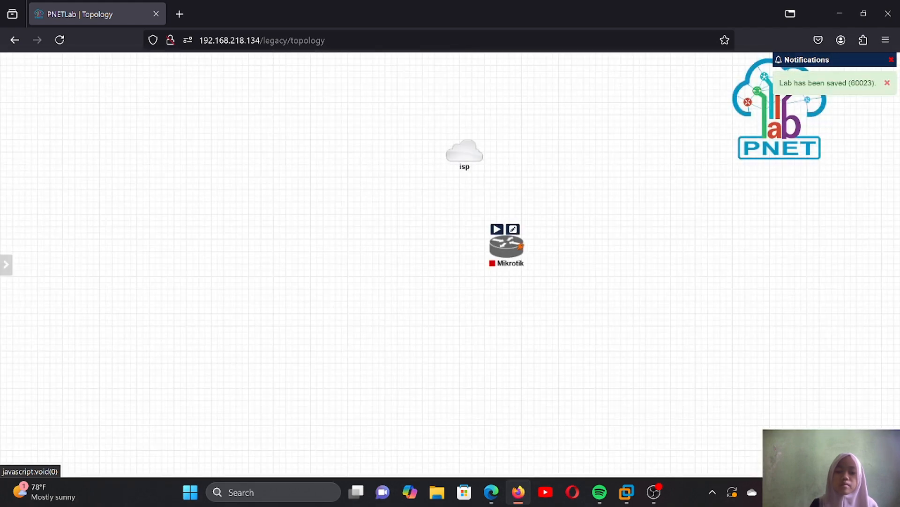
# - Connect the isp network to the Mikrotik node's eth1 interface and start the node
pyautogui.moveTo(468, 144)
pyautogui.moveTo(469, 144); pyautogui.dragTo(469, 253)
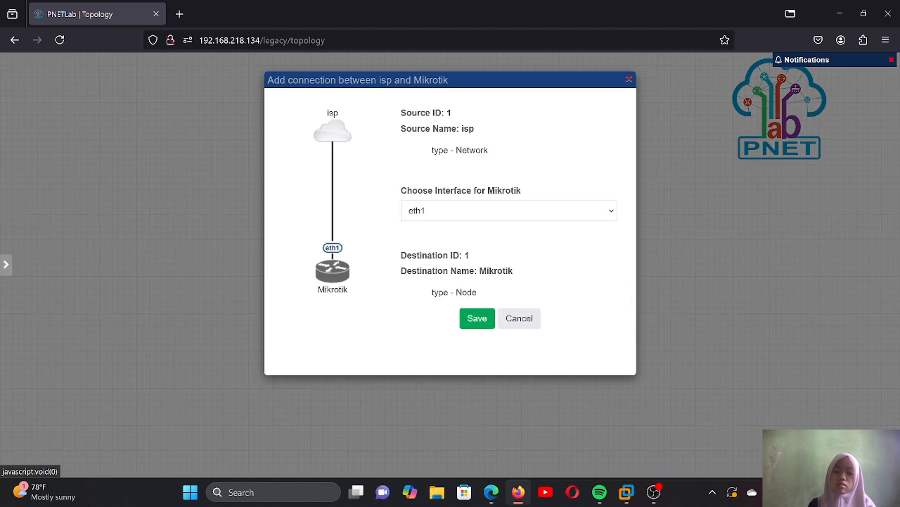
pyautogui.click(475, 319)
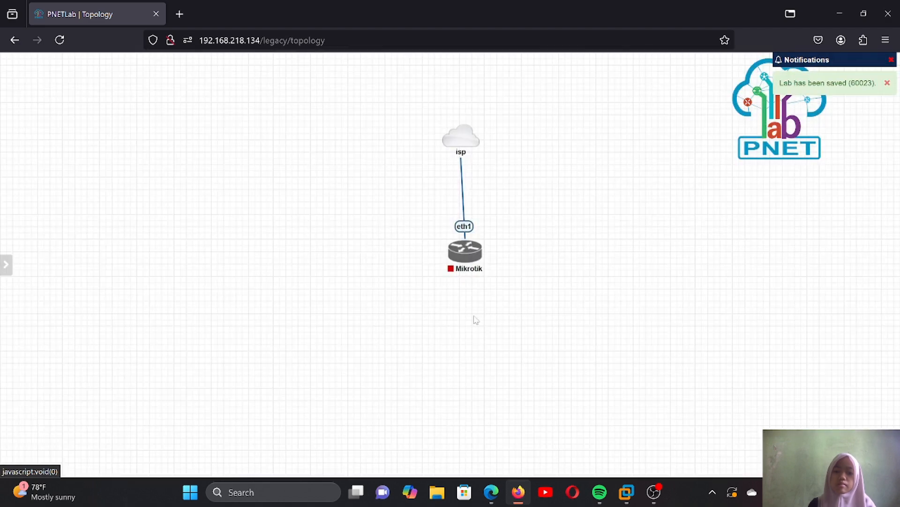
pyautogui.moveTo(457, 252)
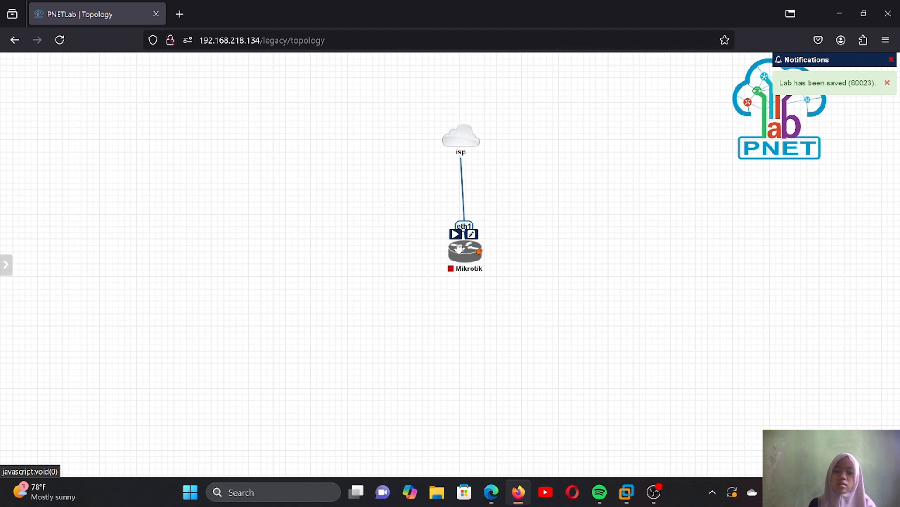
pyautogui.click(456, 234)
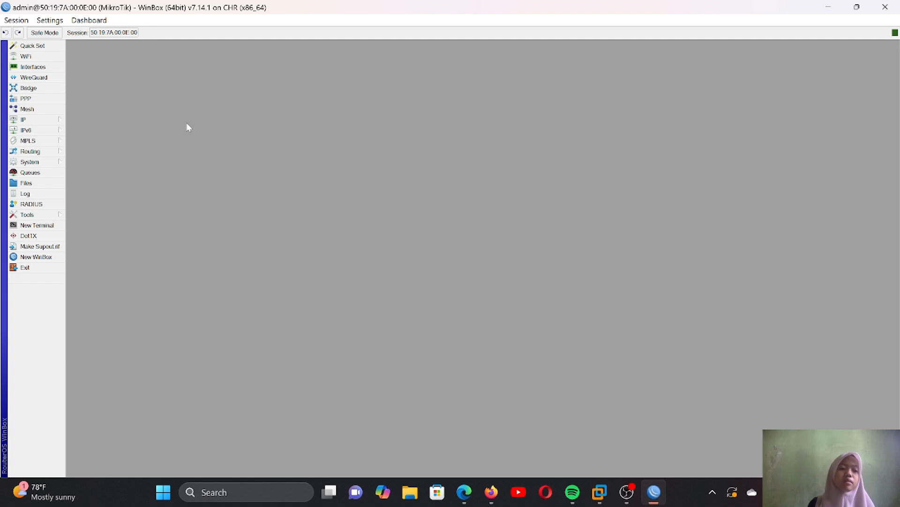
# - Set the router's system identity to rb in WinBox and apply it
pyautogui.click(49, 159)
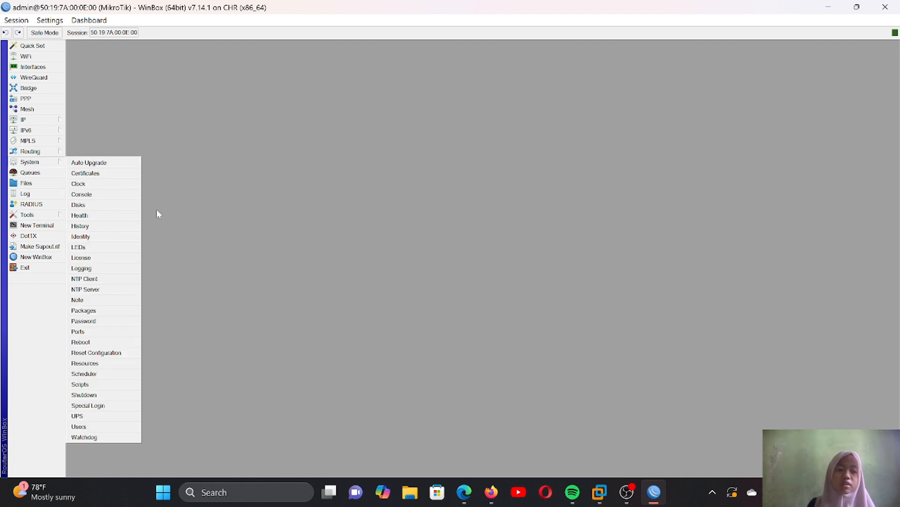
pyautogui.click(119, 237)
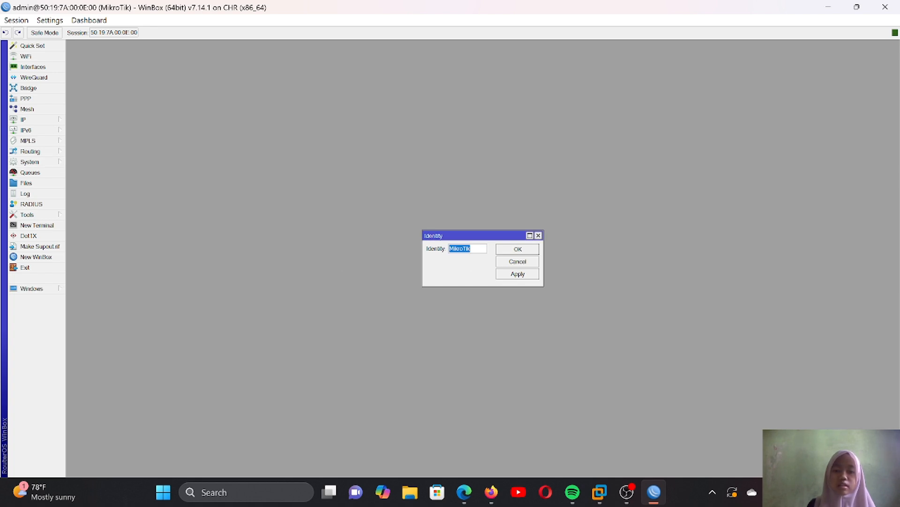
pyautogui.click(474, 249)
pyautogui.hotkey('ctrl', 'a')
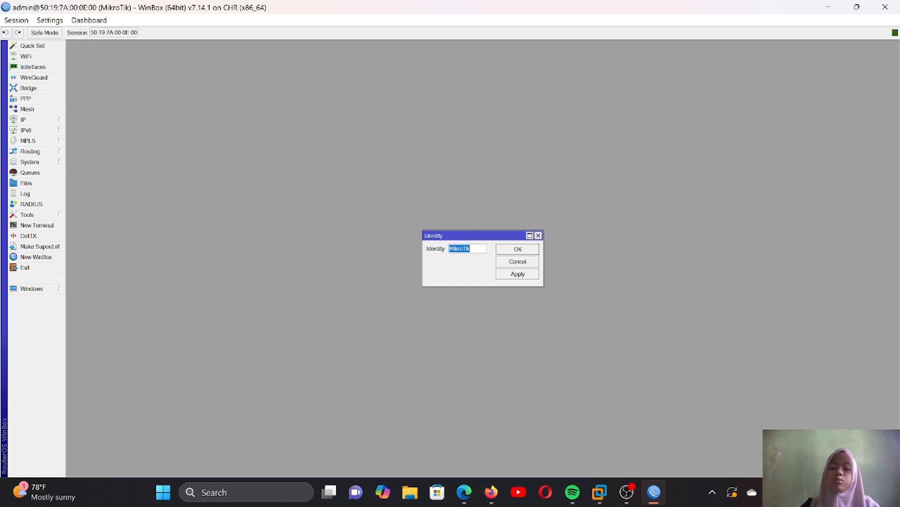
pyautogui.press('BackSpace')
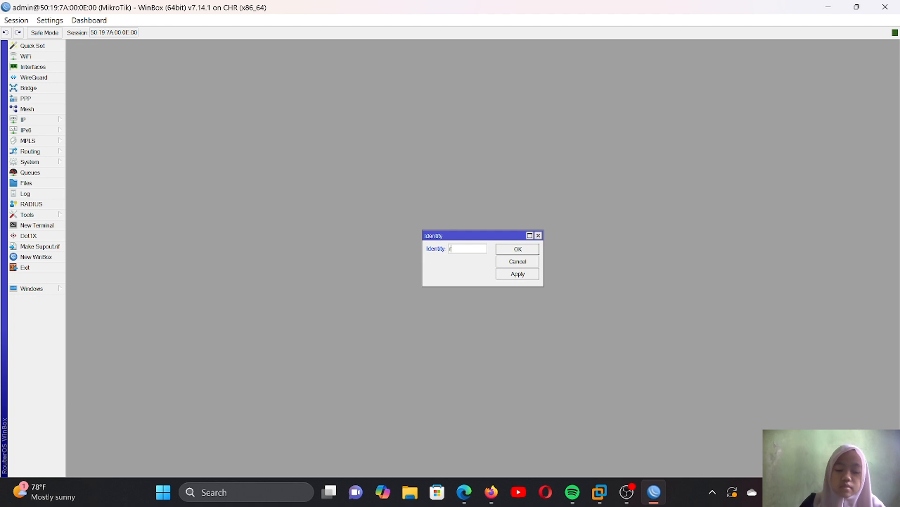
pyautogui.write('rb')
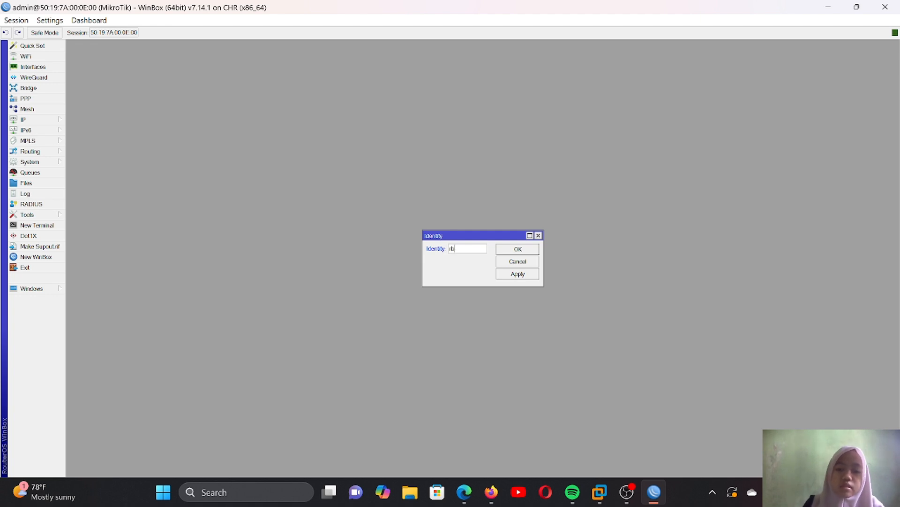
pyautogui.click(517, 274)
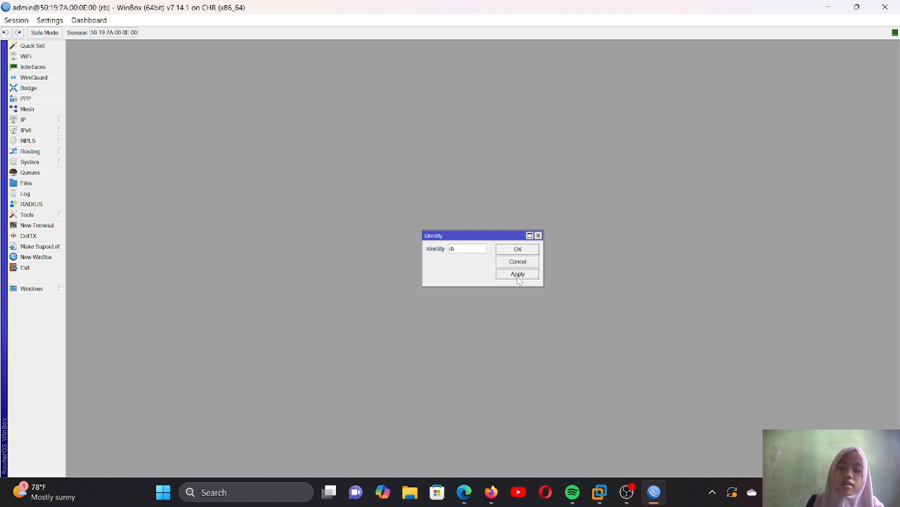
pyautogui.click(514, 249)
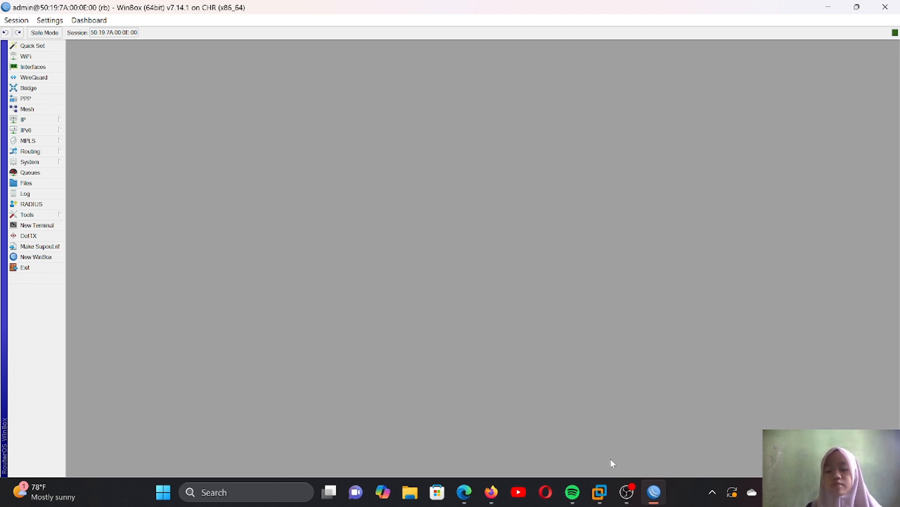
# - Switch to the PNETLab Mikrotik terminal in Firefox and run system identity/set with the name rb- followed by the owner's first name
pyautogui.moveTo(600, 491)
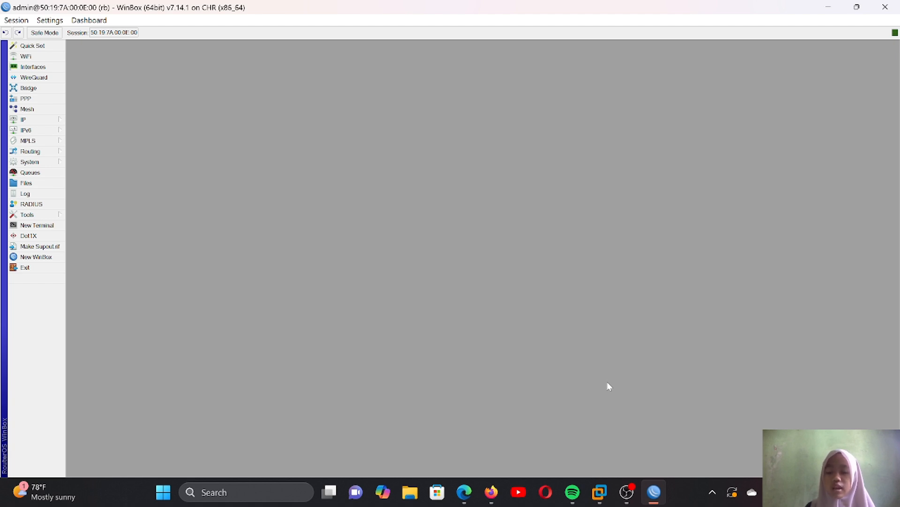
pyautogui.moveTo(588, 492)
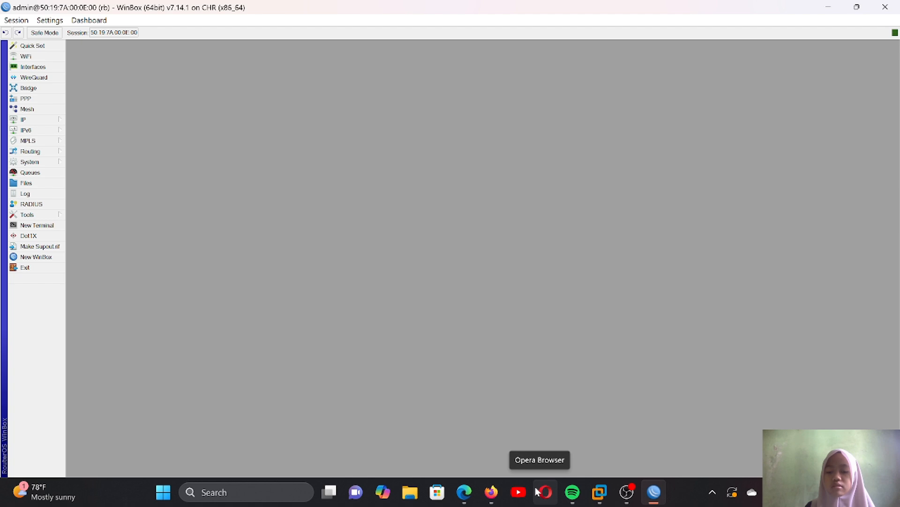
pyautogui.click(495, 495)
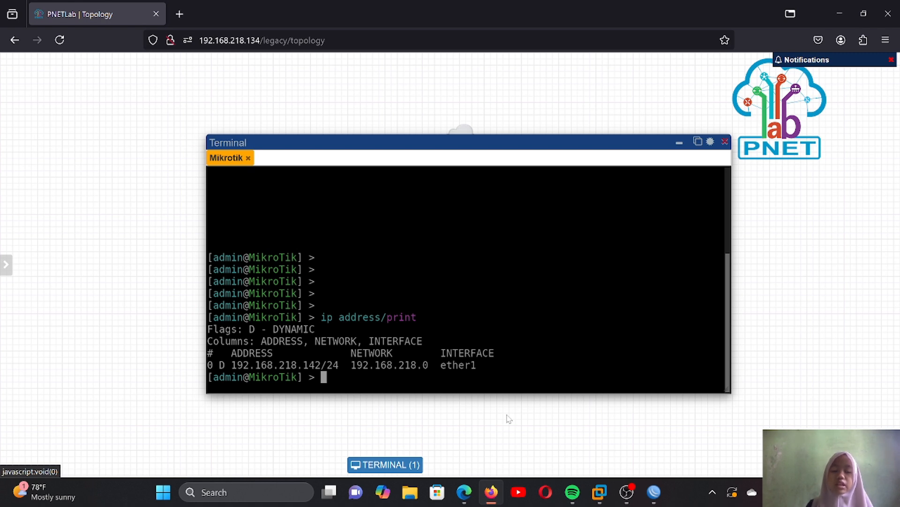
pyautogui.write('s')
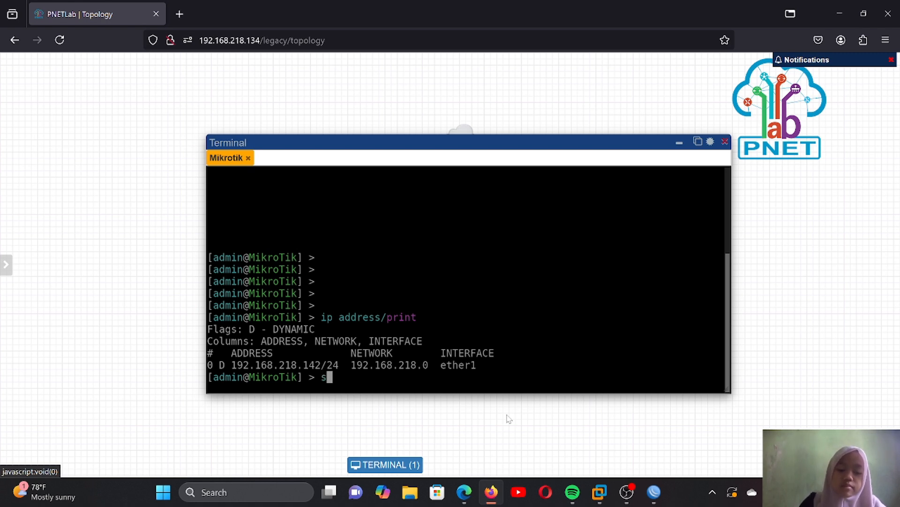
pyautogui.write('yst')
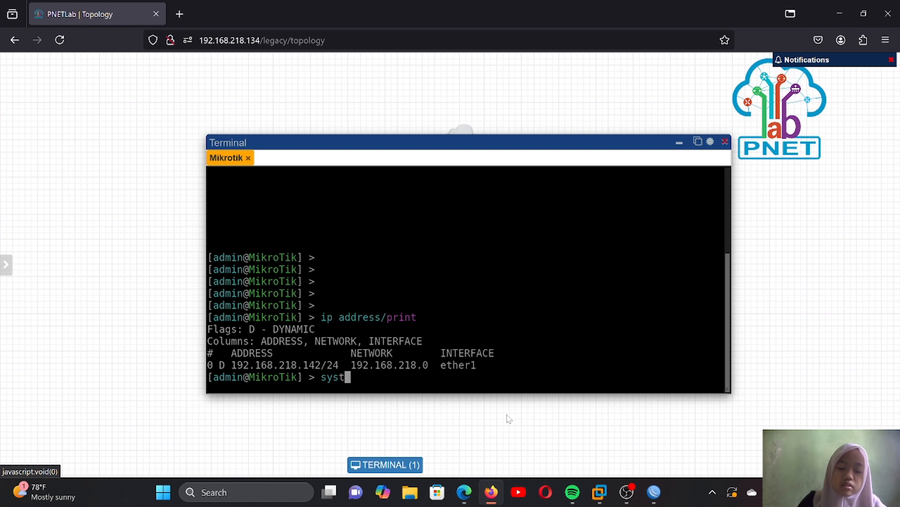
pyautogui.write('em')
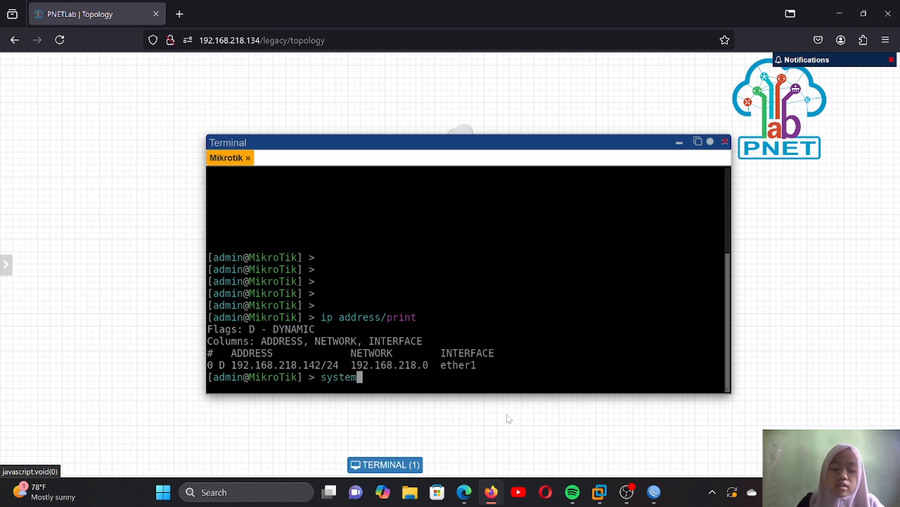
pyautogui.write(' ident')
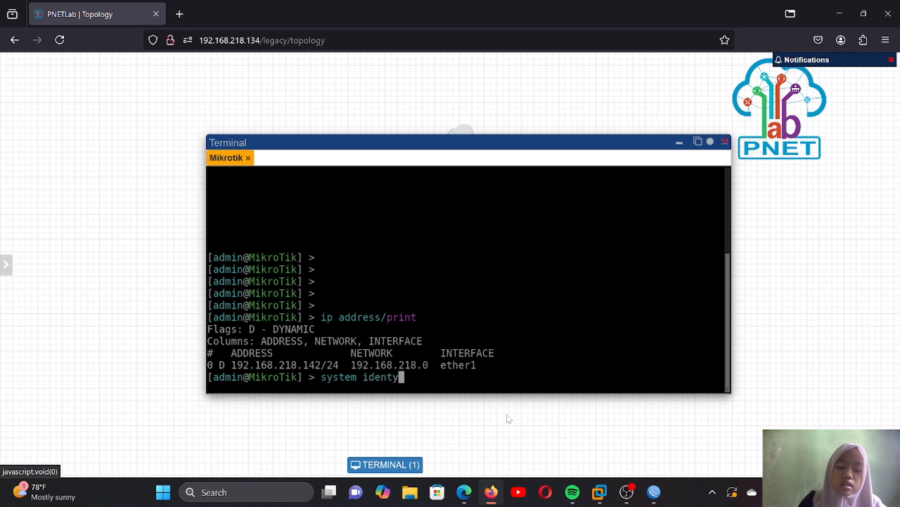
pyautogui.write('y')
pyautogui.press('BackSpace')
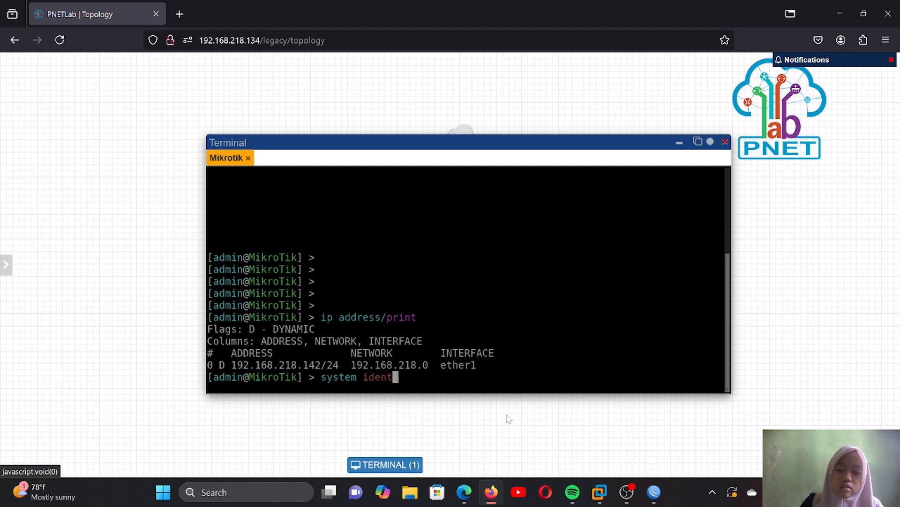
pyautogui.write('it')
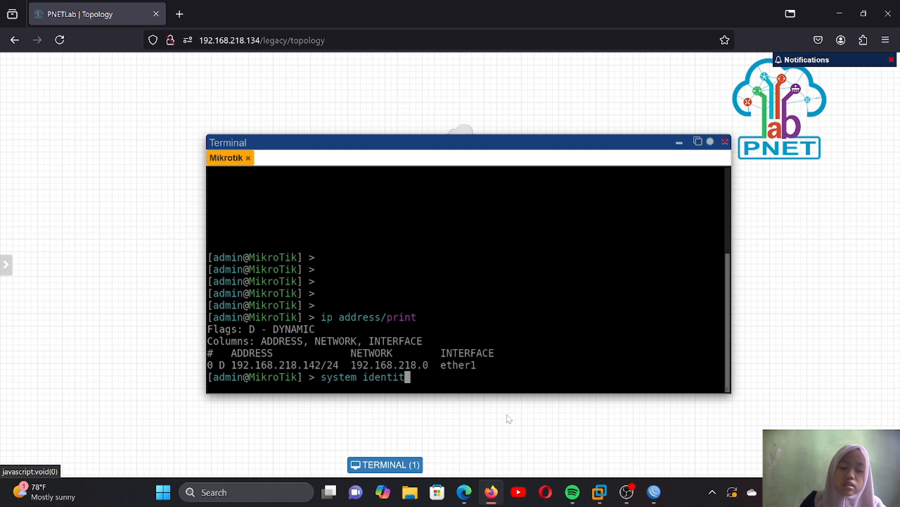
pyautogui.write('y/')
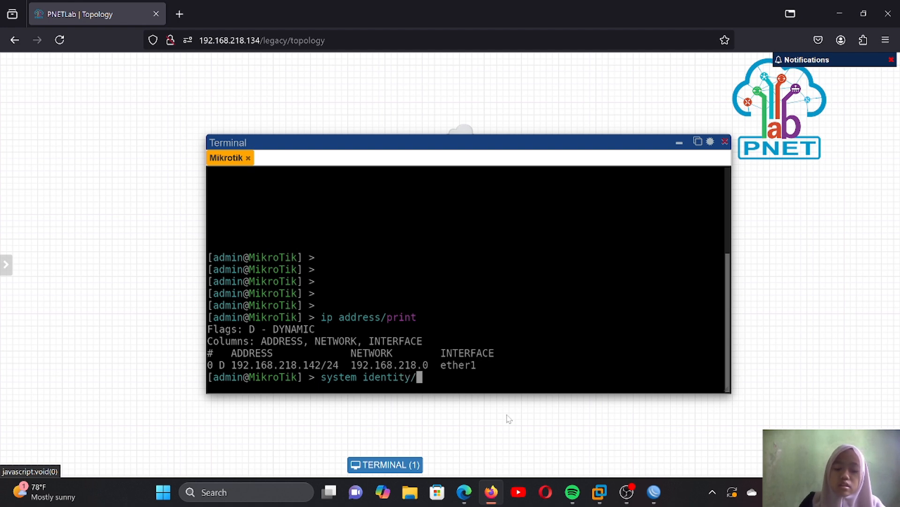
pyautogui.write('set')
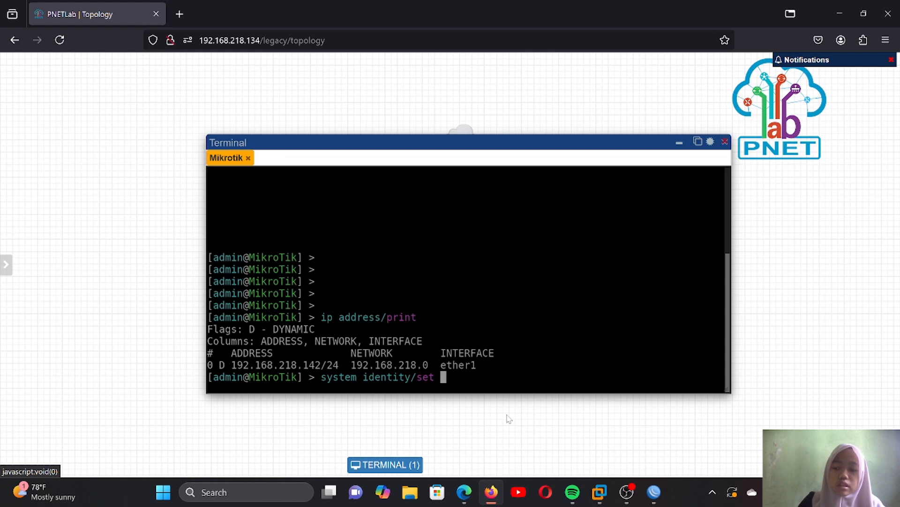
pyautogui.write(' n')
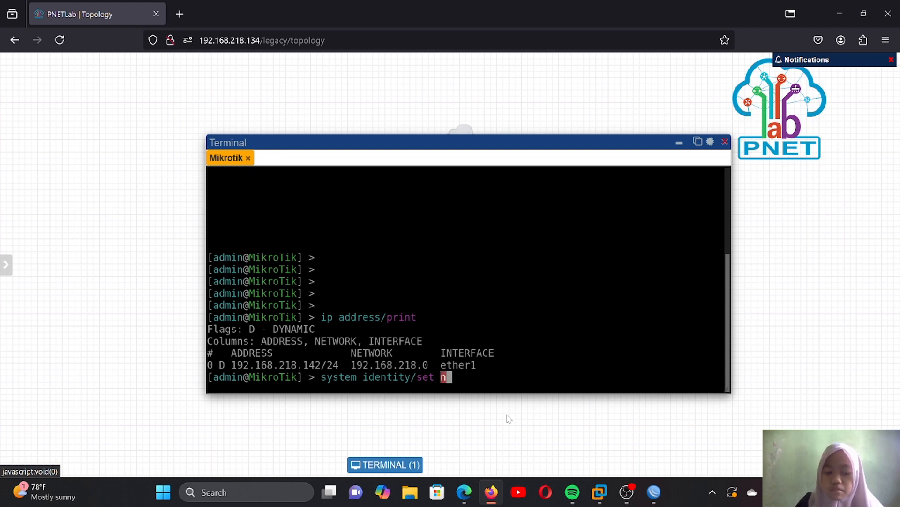
pyautogui.write('ame=')
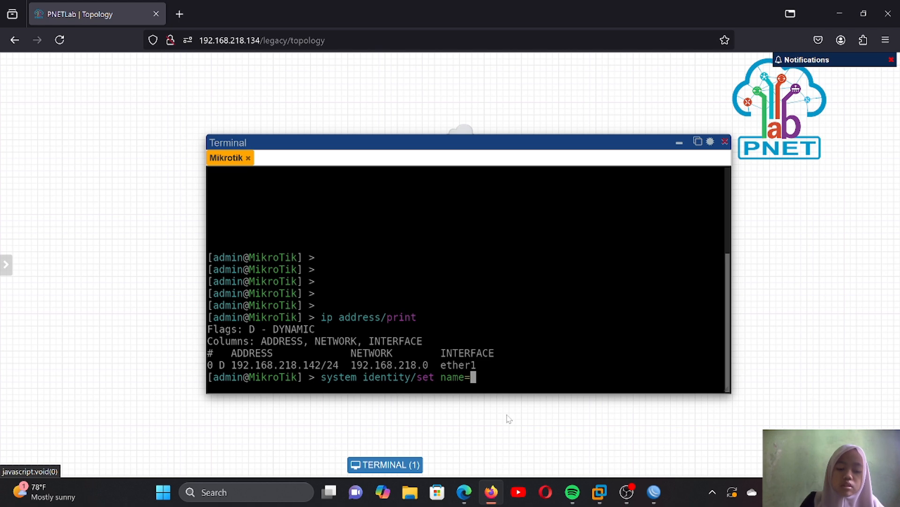
pyautogui.write('rb')
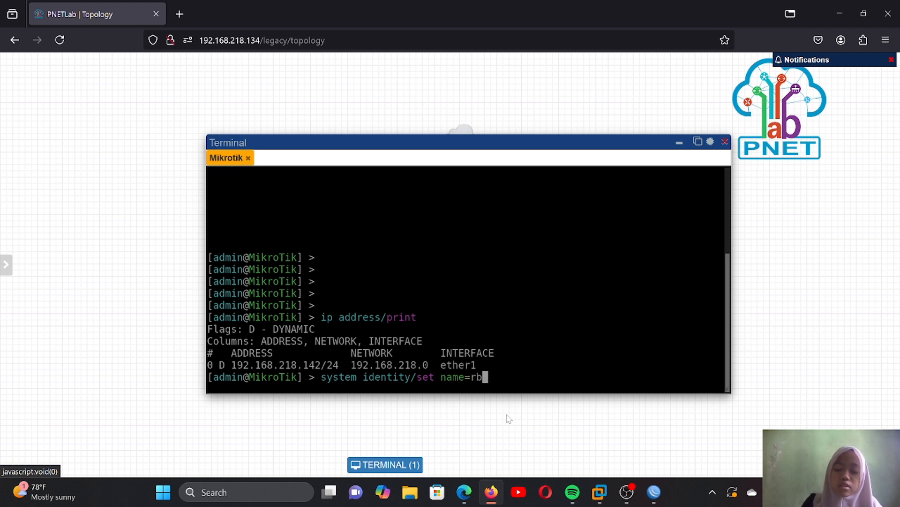
pyautogui.write('-ayu')
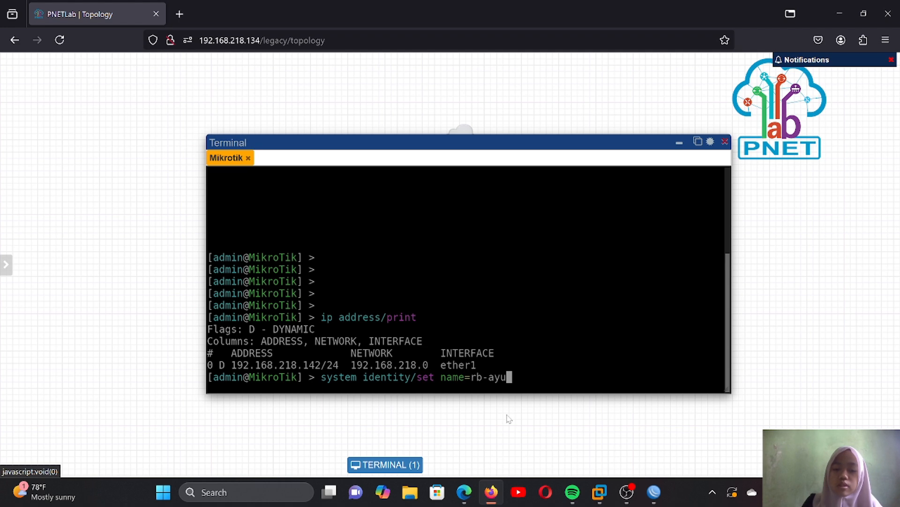
pyautogui.press('Return')
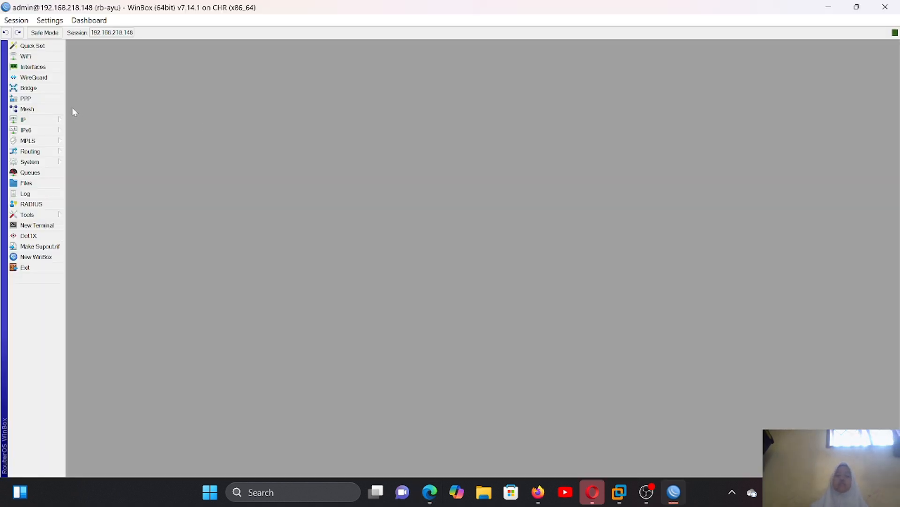
# - Add the IP address 192.168.55.3/24 on interface ether2 in WinBox's address list and save it
pyautogui.click(61, 120)
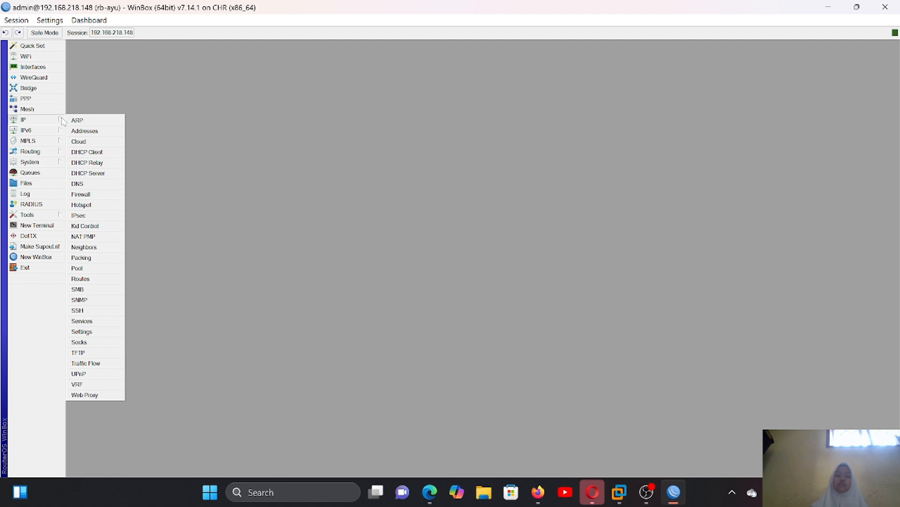
pyautogui.click(106, 129)
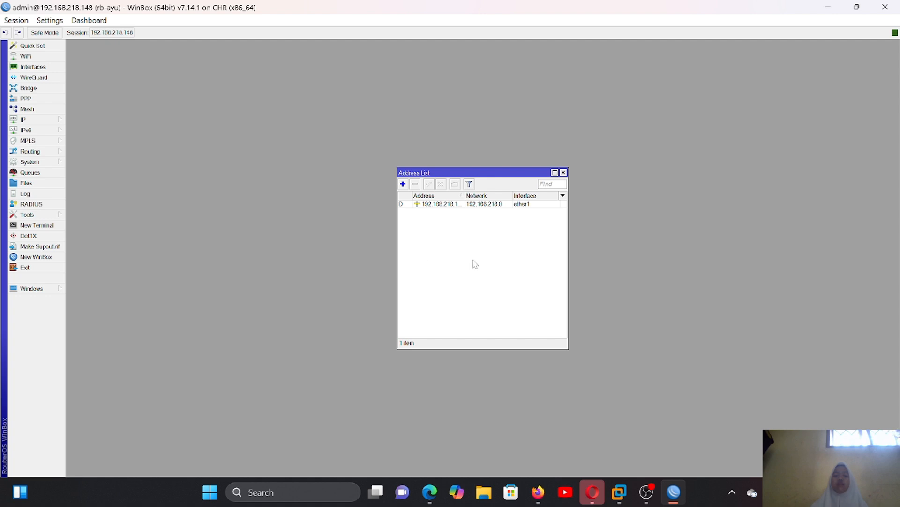
pyautogui.click(403, 184)
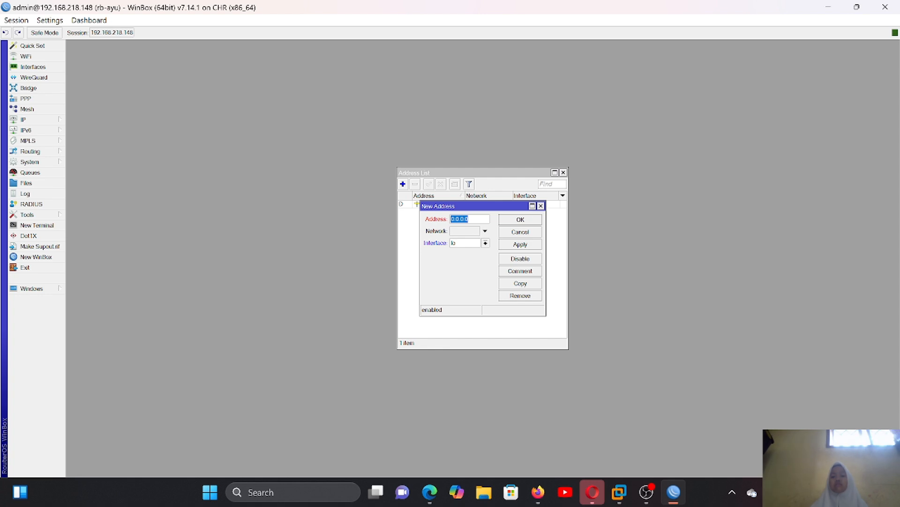
pyautogui.click(470, 219)
pyautogui.hotkey('ctrl', 'a')
pyautogui.press('BackSpace')
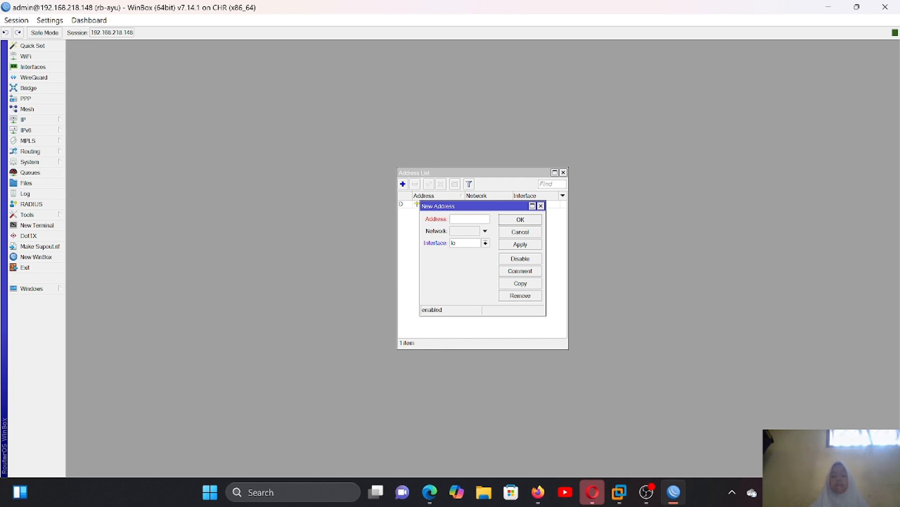
pyautogui.write('19')
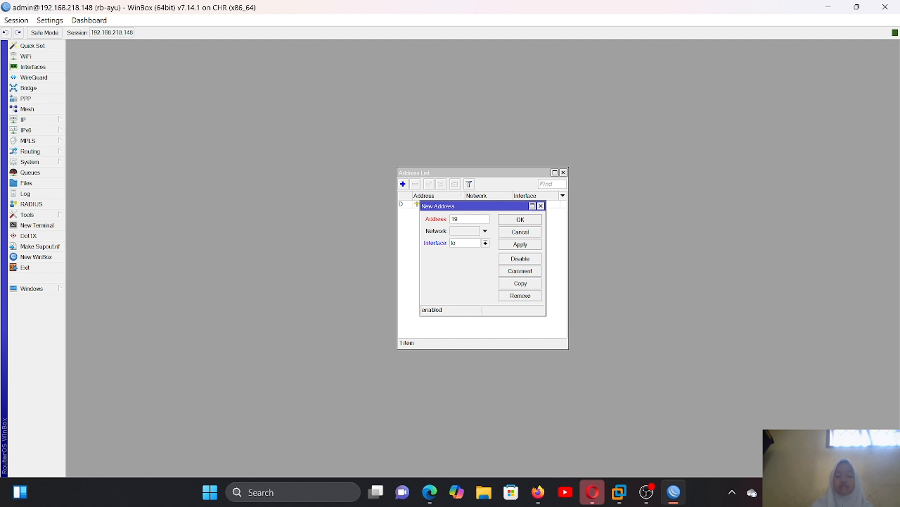
pyautogui.write('2.168.55.3/24')
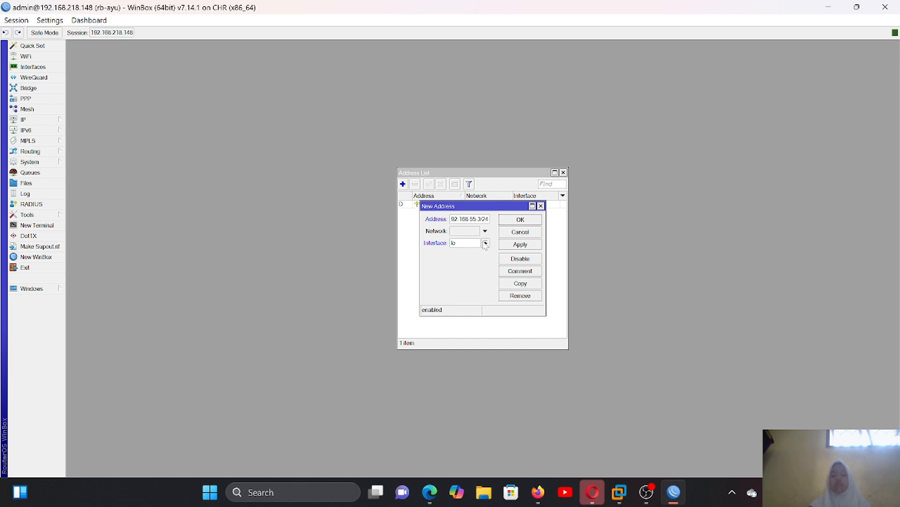
pyautogui.click(486, 243)
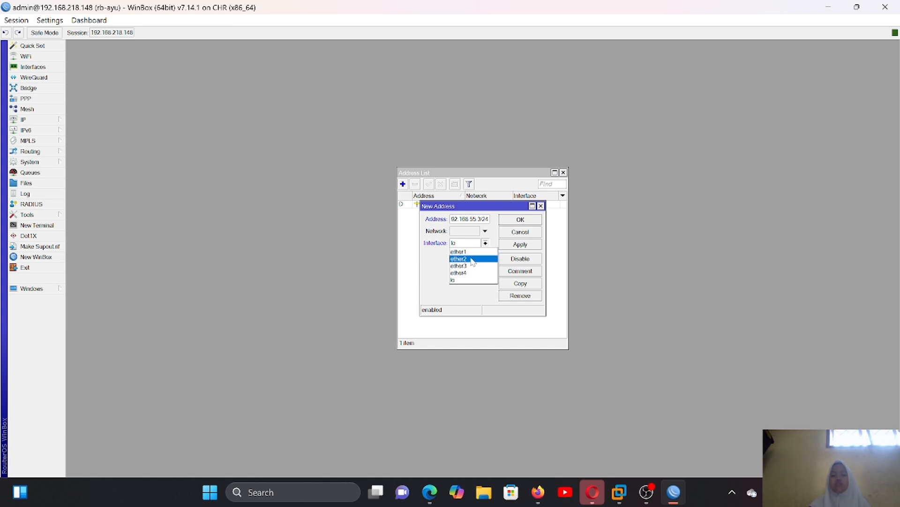
pyautogui.click(472, 259)
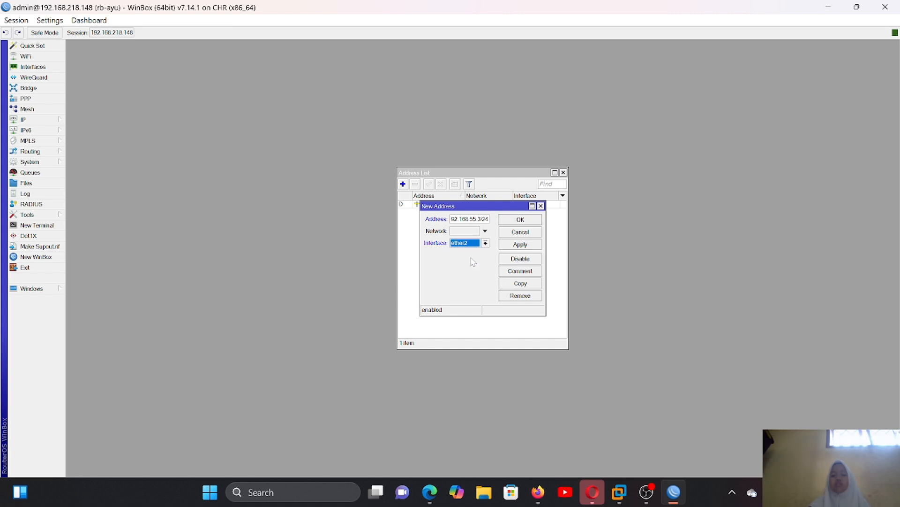
pyautogui.click(514, 247)
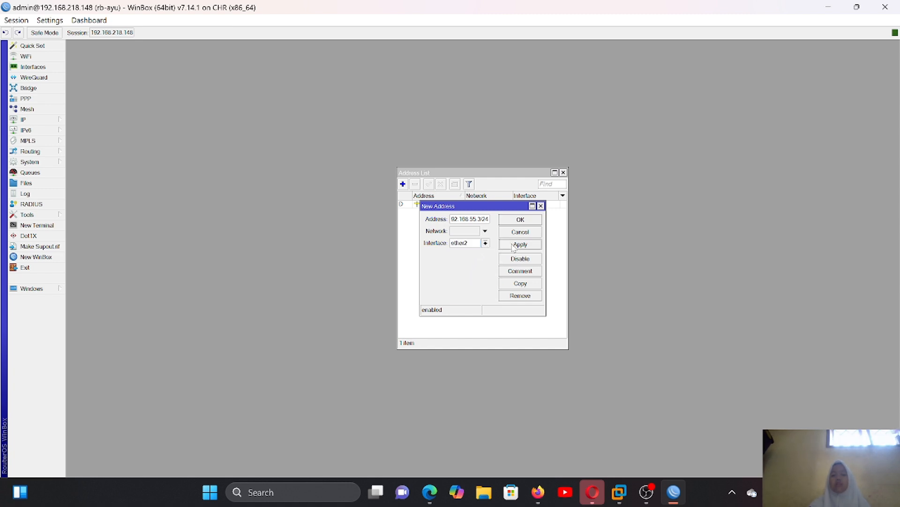
pyautogui.click(533, 223)
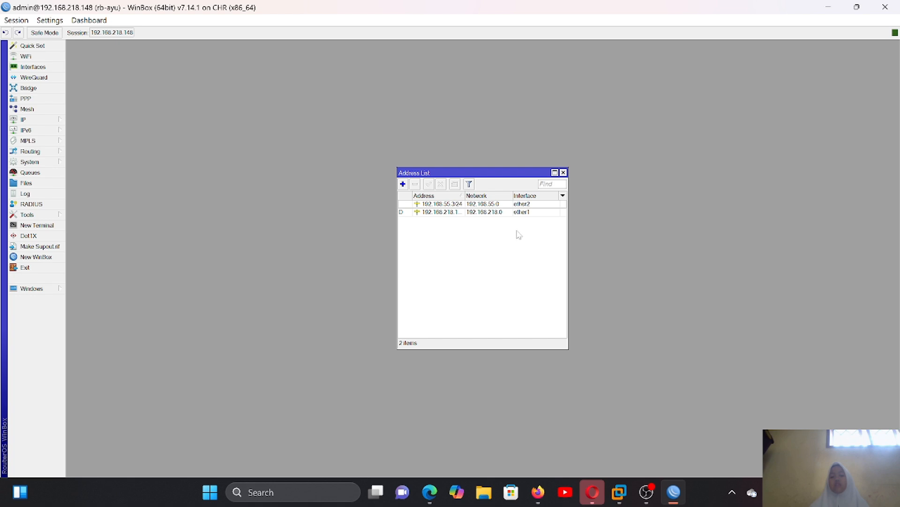
# - Consult the "IP Address - cli" slide of the MTCNA presentation for the address command syntax and return to a WinBox terminal
pyautogui.hotkey('alt', 'Tab')
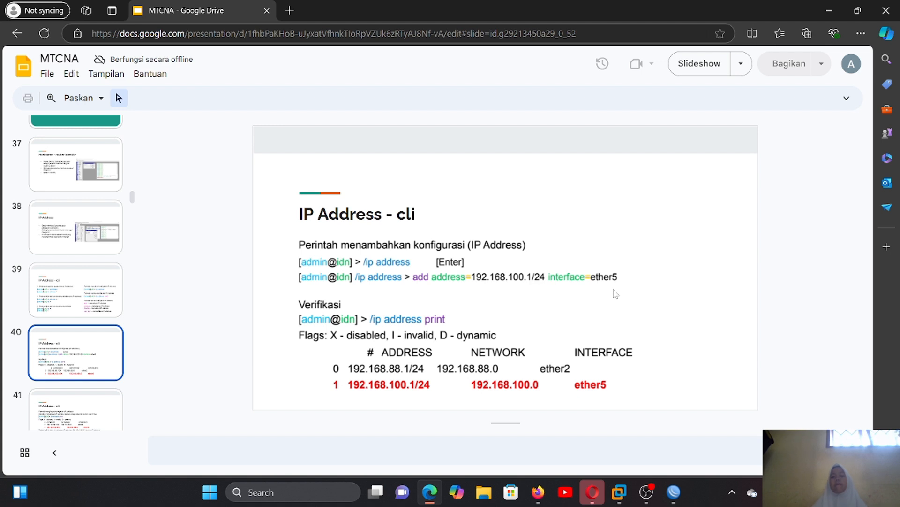
pyautogui.moveTo(673, 492)
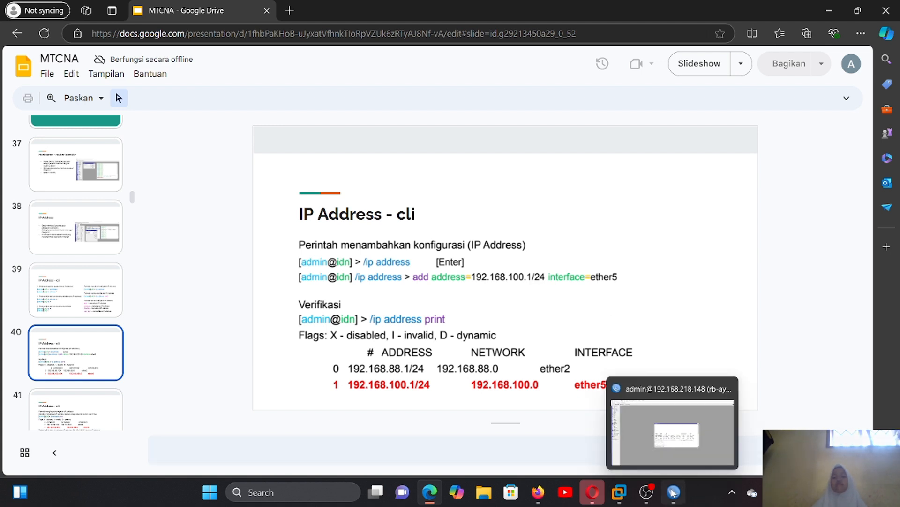
pyautogui.click(667, 433)
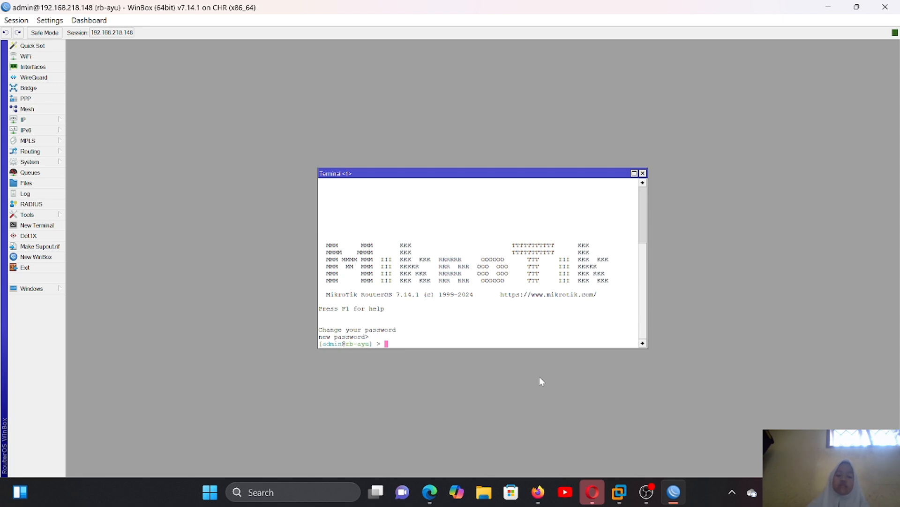
pyautogui.write('ip address/')
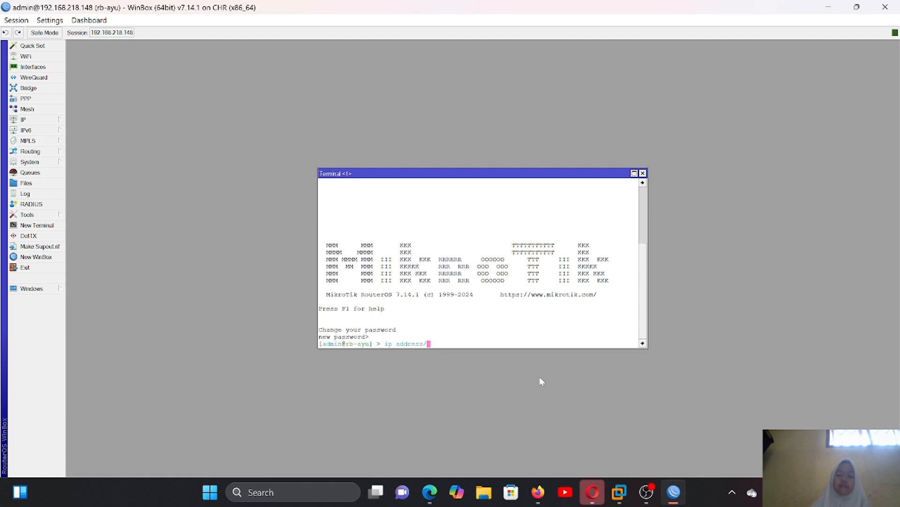
pyautogui.write('add')
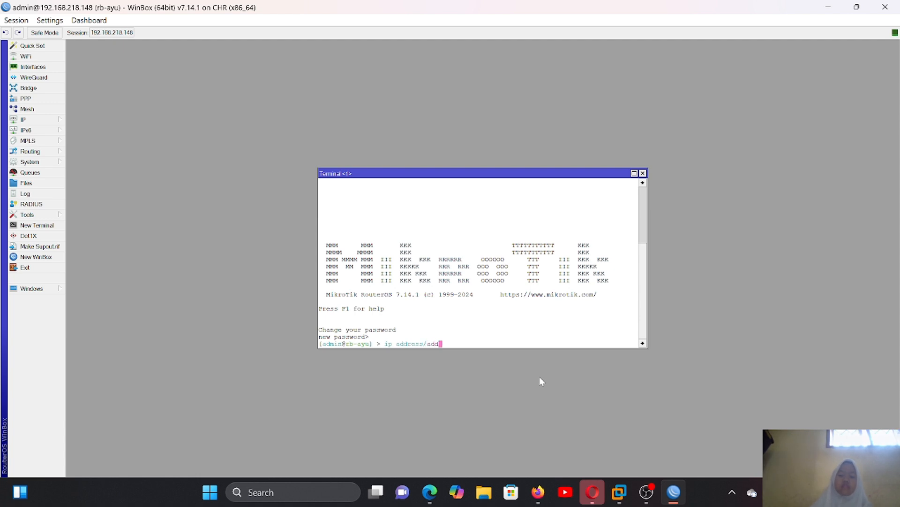
pyautogui.moveTo(535, 494)
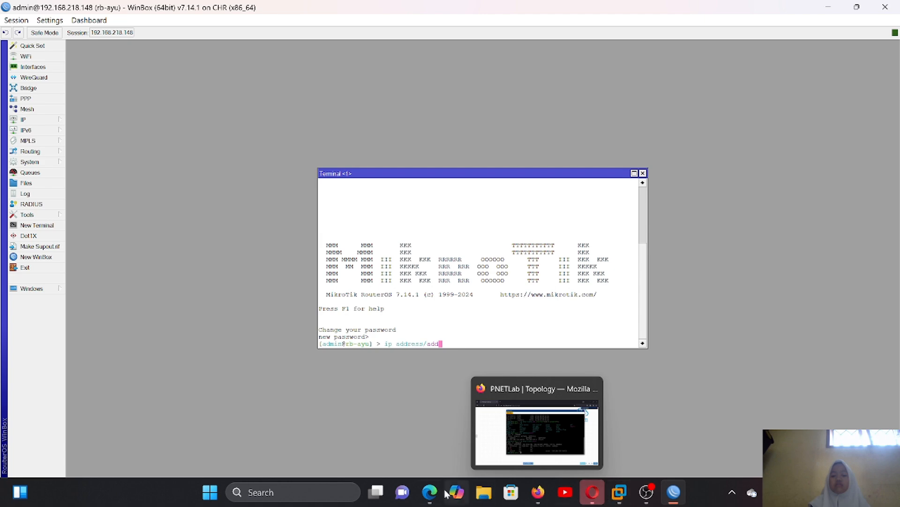
pyautogui.moveTo(431, 489)
pyautogui.click(445, 458)
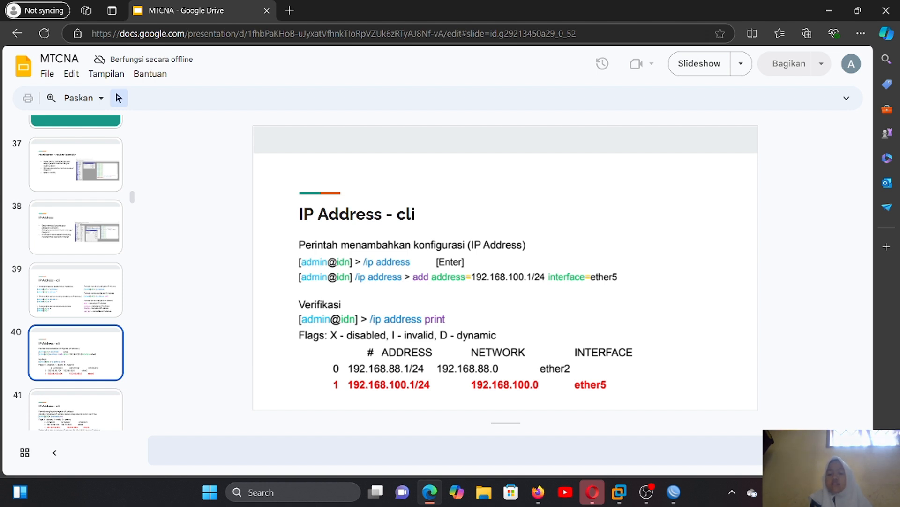
pyautogui.click(673, 491)
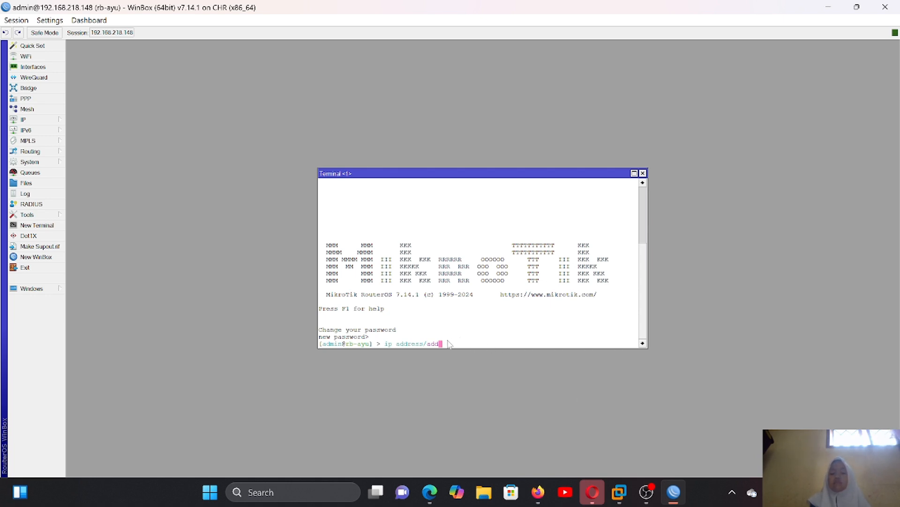
pyautogui.press('BackSpace')
pyautogui.press('BackSpace')
pyautogui.press('BackSpace')
pyautogui.press('BackSpace')
pyautogui.press('BackSpace')
pyautogui.press('BackSpace')
pyautogui.press('BackSpace')
pyautogui.press('BackSpace')
pyautogui.press('BackSpace')
pyautogui.press('BackSpace')
pyautogui.press('BackSpace')
pyautogui.press('BackSpace')
pyautogui.press('BackSpace')
pyautogui.press('BackSpace')
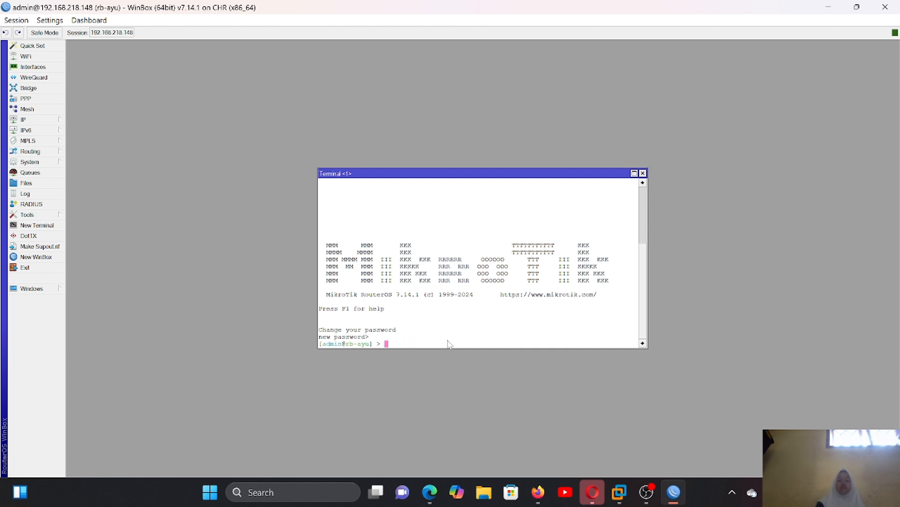
# - Add the IP address 192.168.34.4/24 on interface ether3 with the ip address/add command in the WinBox terminal
pyautogui.write('i')
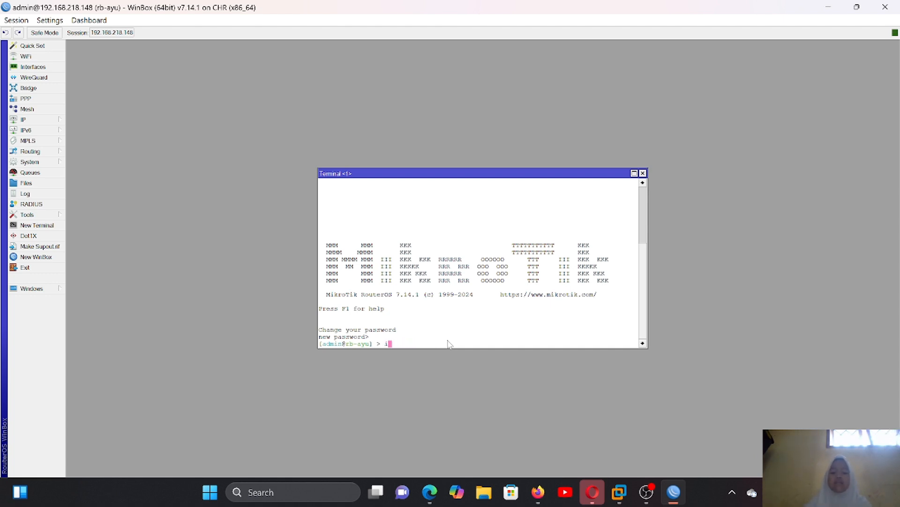
pyautogui.write('p addr')
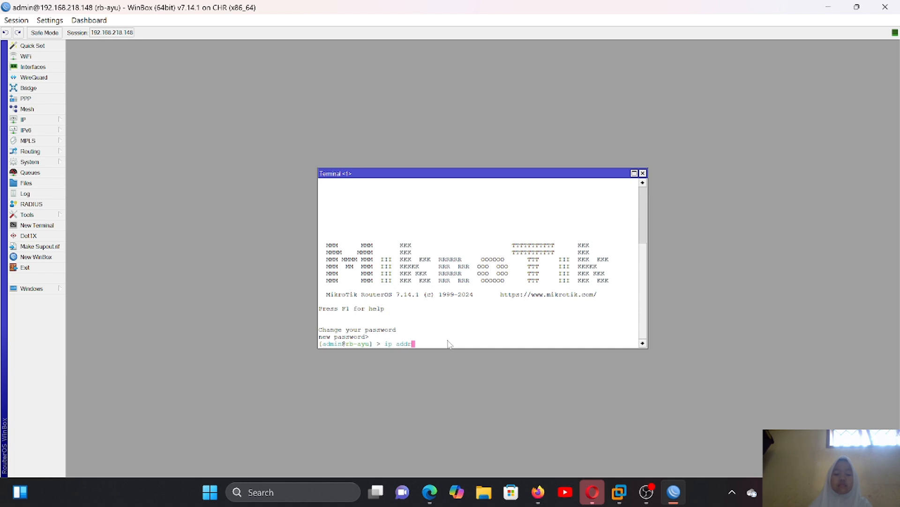
pyautogui.write('ess/add')
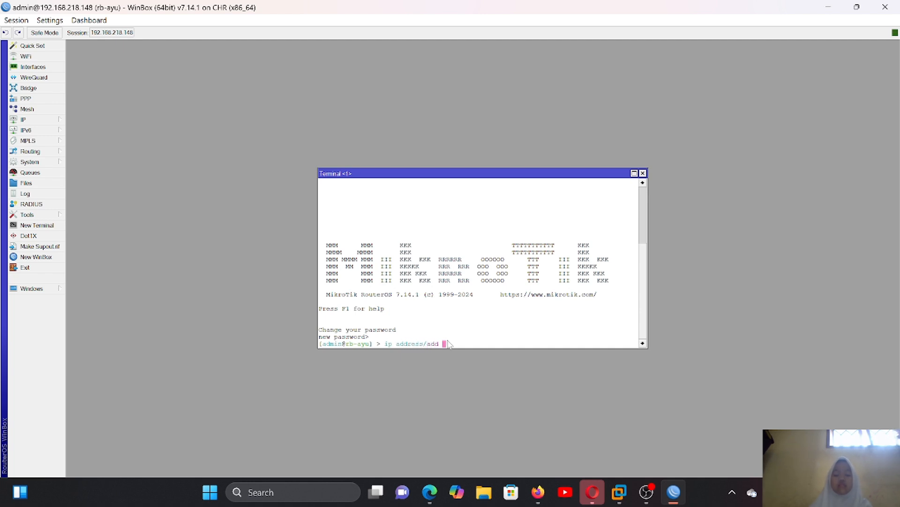
pyautogui.write(' ad')
pyautogui.press('Tab')
pyautogui.write('1')
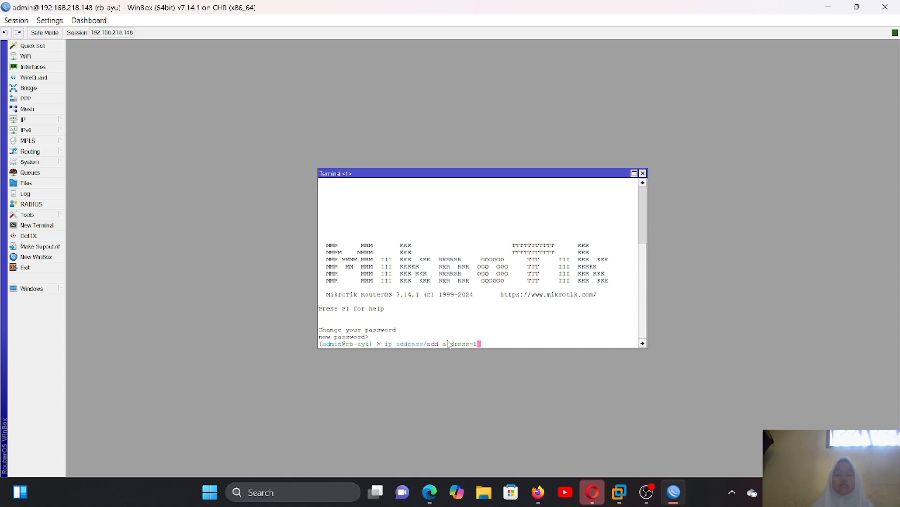
pyautogui.write('92.')
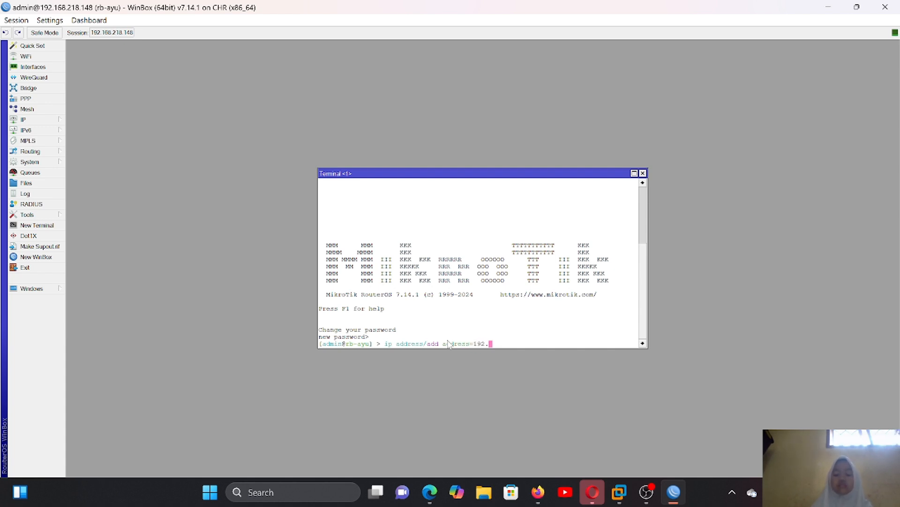
pyautogui.write('168.')
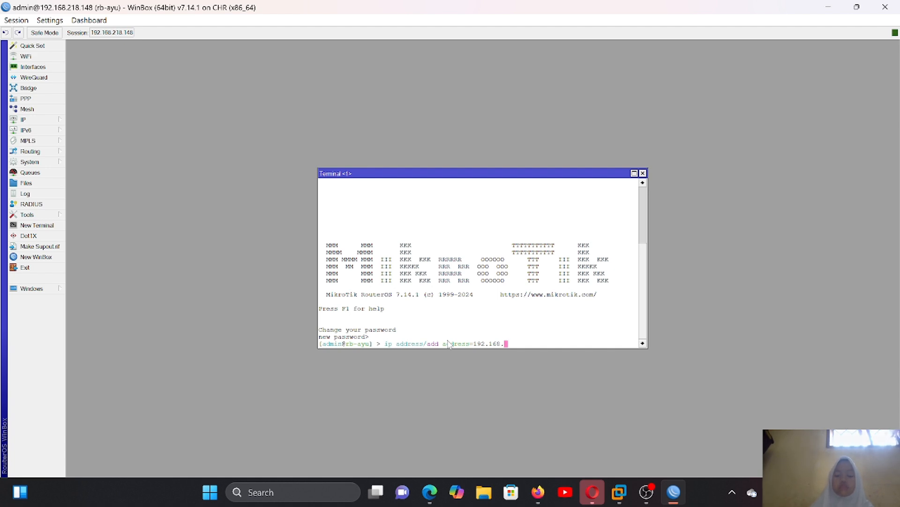
pyautogui.write('34.')
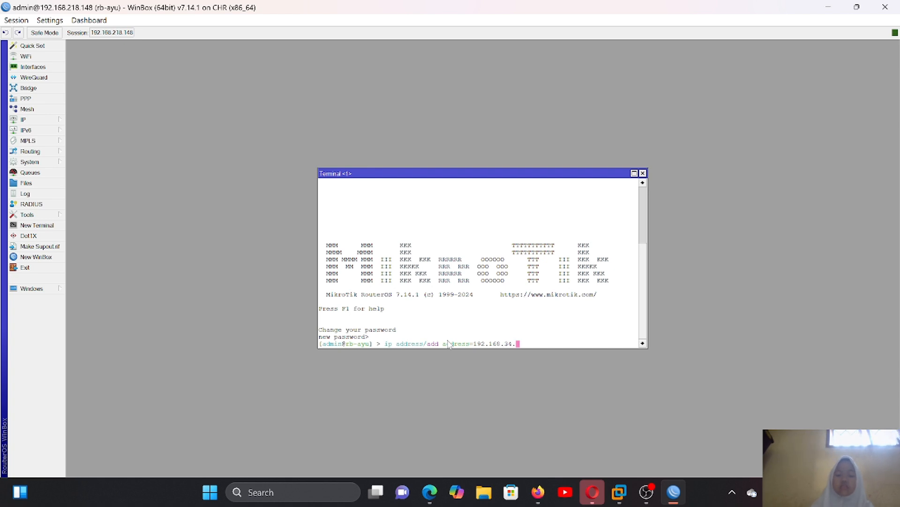
pyautogui.write('4/24')
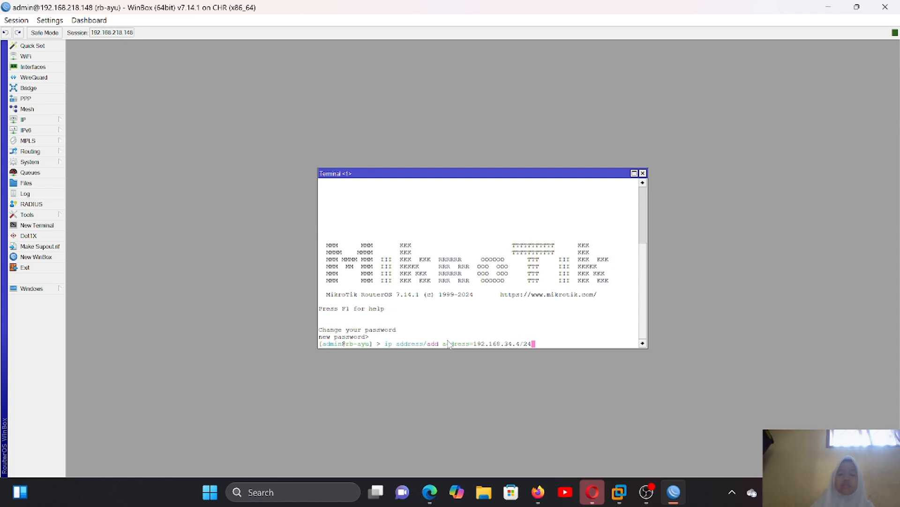
pyautogui.write(' int')
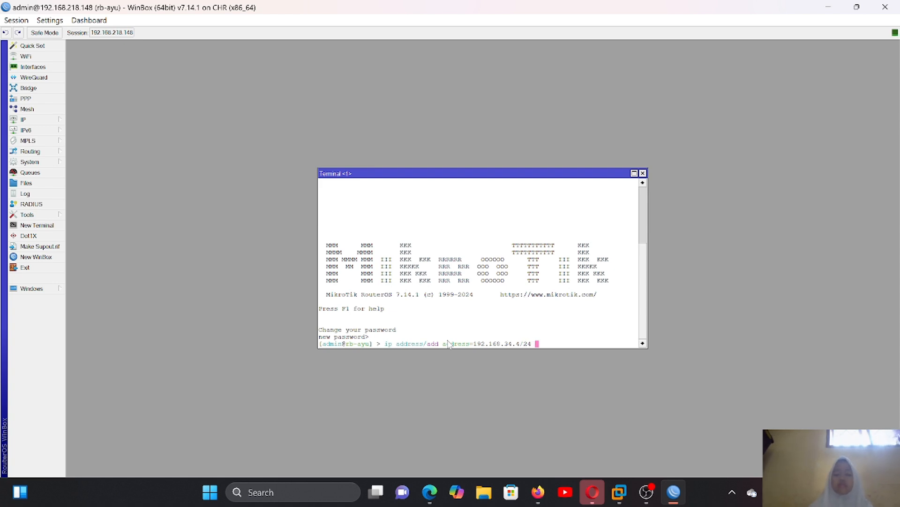
pyautogui.write('er')
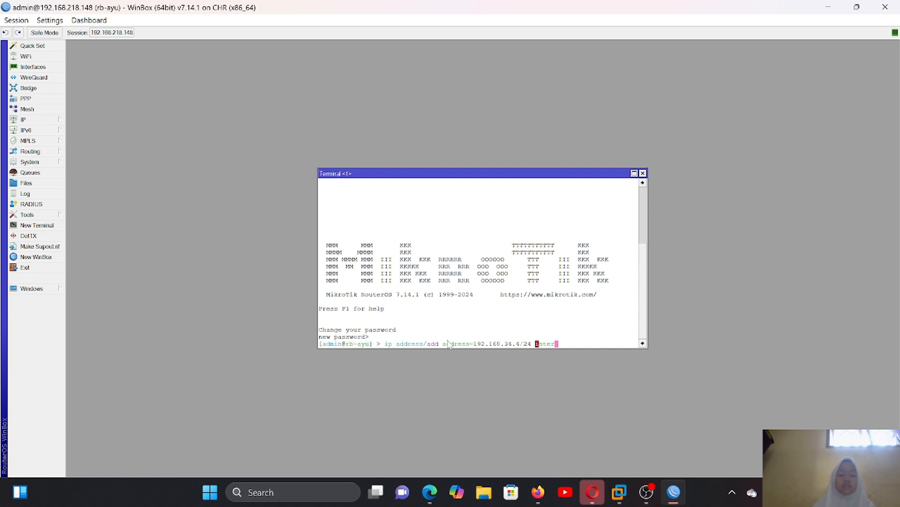
pyautogui.press('Tab')
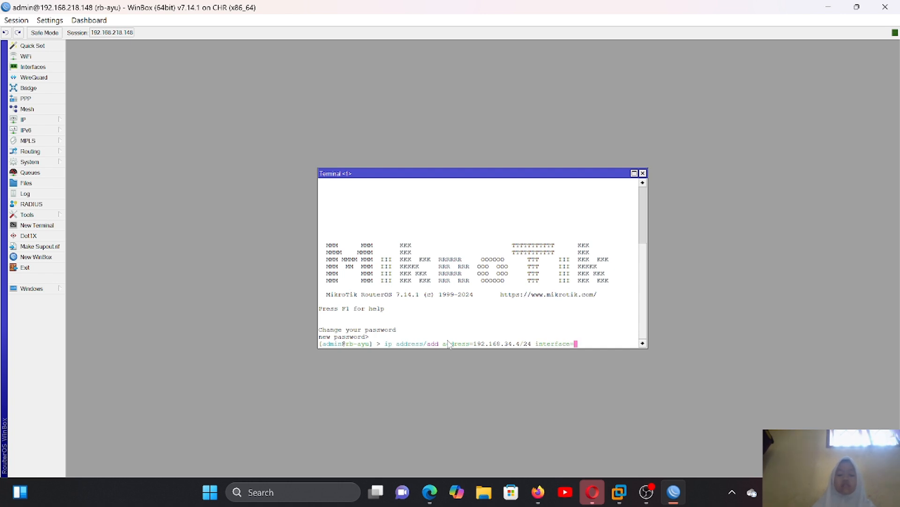
pyautogui.write('ether')
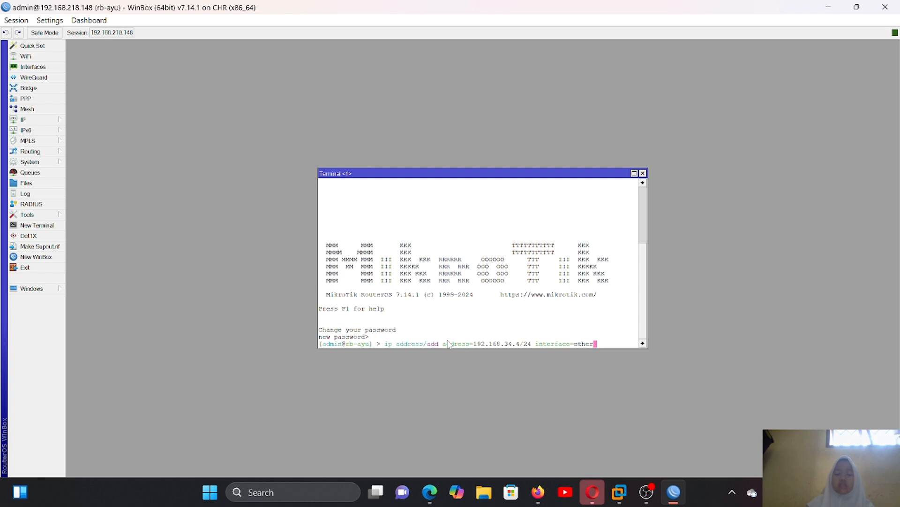
pyautogui.write('3')
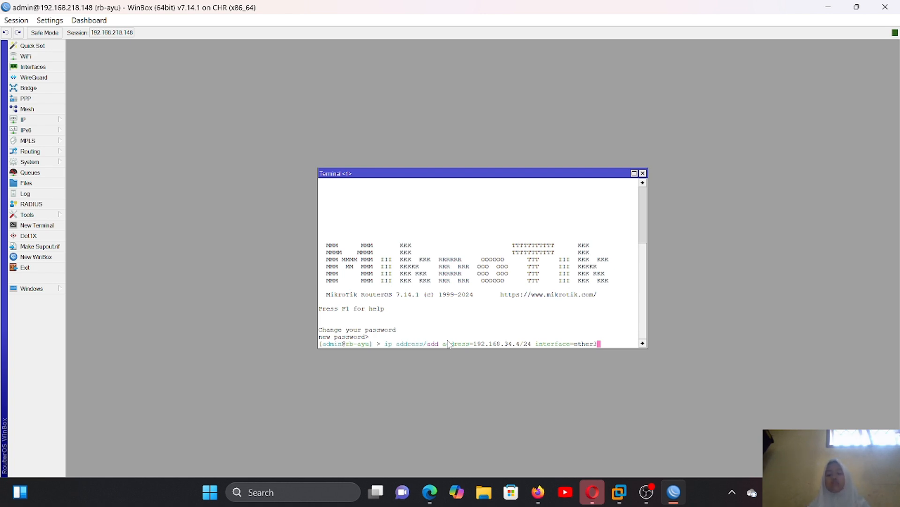
pyautogui.press('Return')
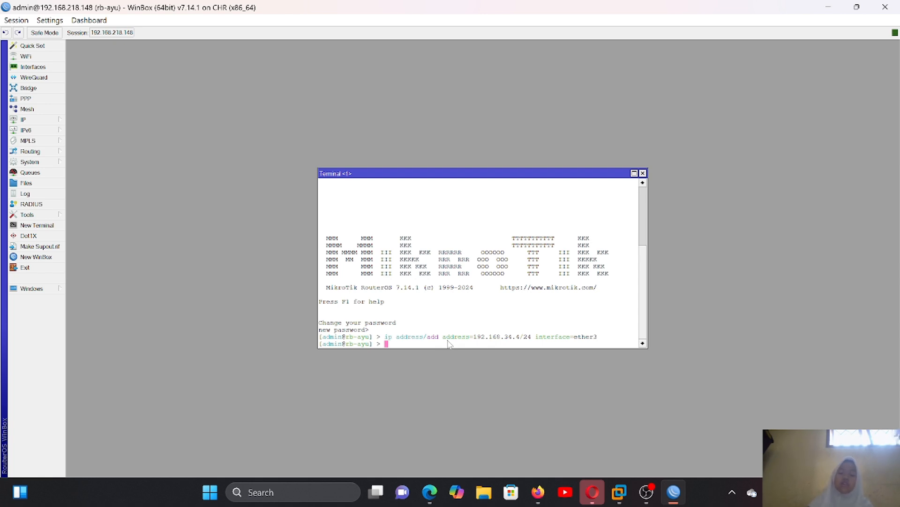
# - List the available ip subcommands, and run ip address/print to view the configured addresses
pyautogui.write('ip')
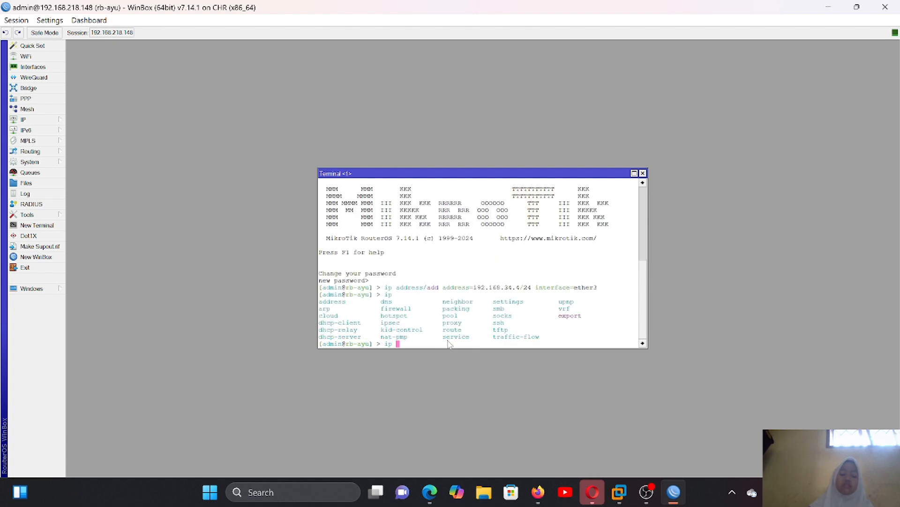
pyautogui.press('Tab')
pyautogui.press('Tab')
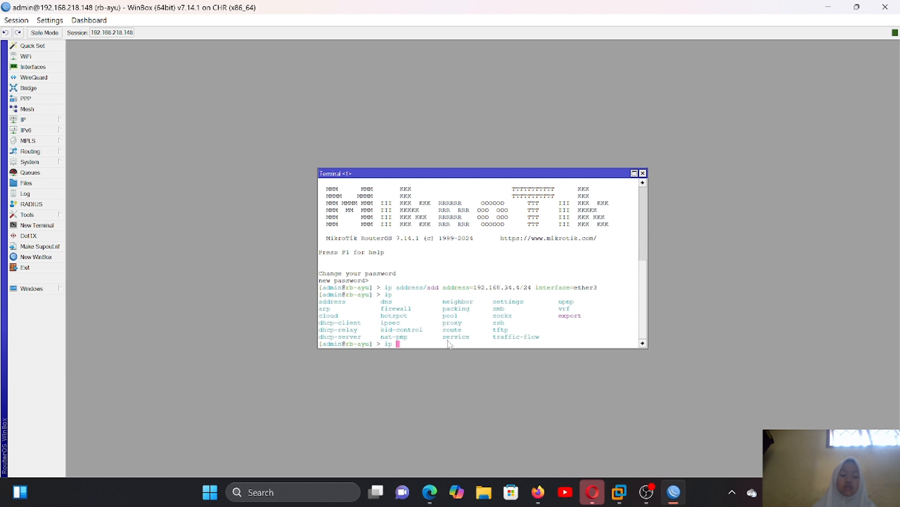
pyautogui.write('address/')
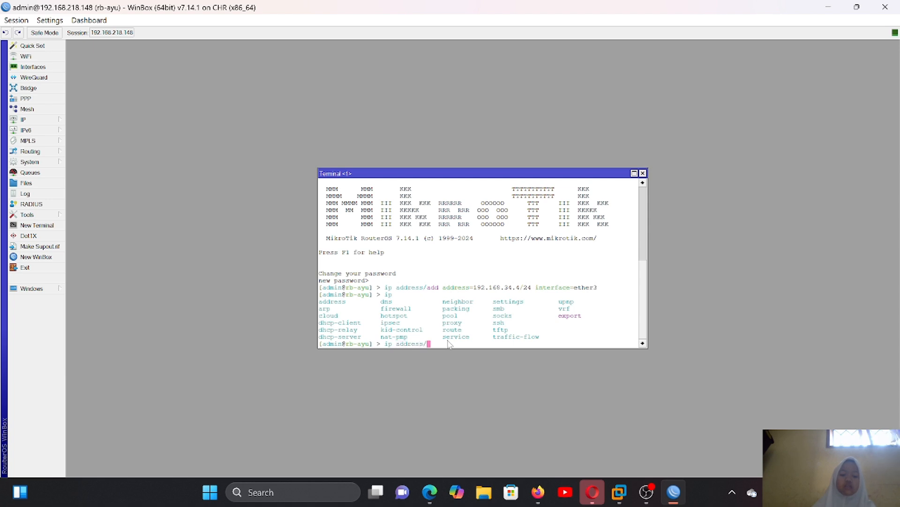
pyautogui.write('print')
pyautogui.press('Return')
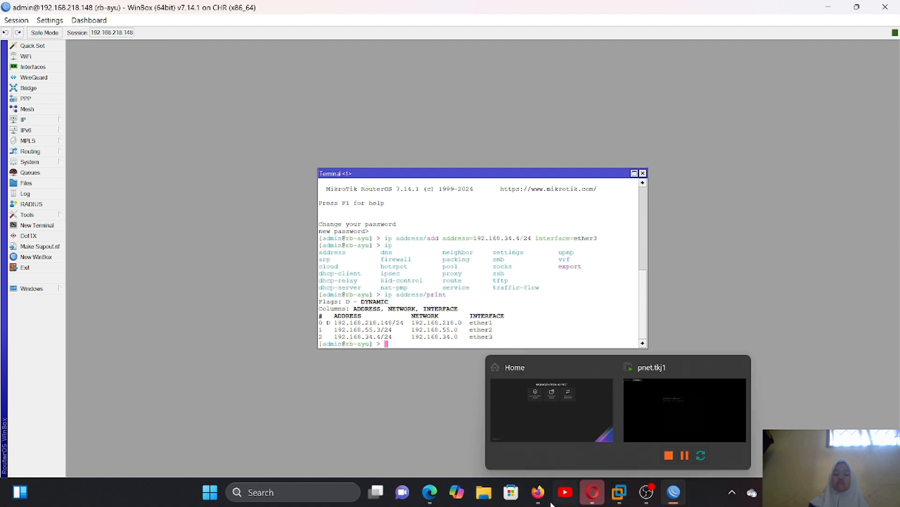
# - Consult slide 39, "IP Address - cli", of the MTCNA presentation in Edge for other address commands and return to WinBox
pyautogui.click(430, 492)
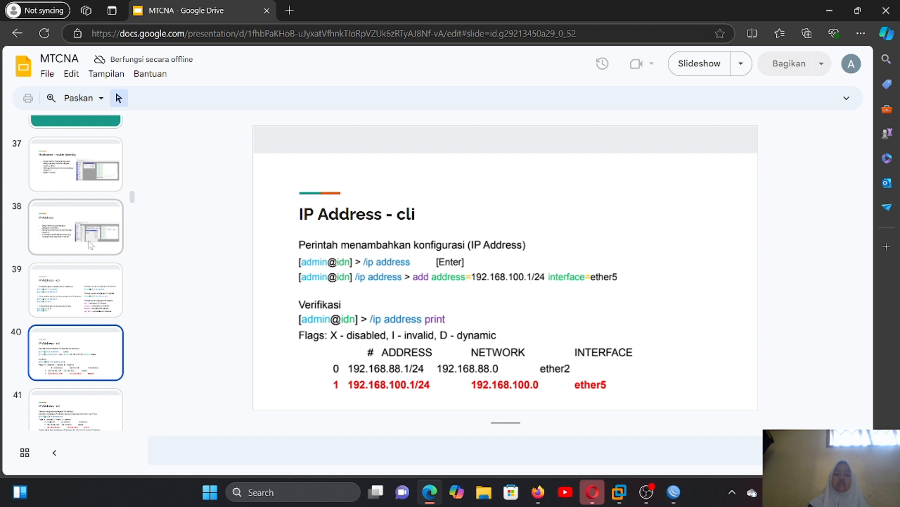
pyautogui.click(97, 280)
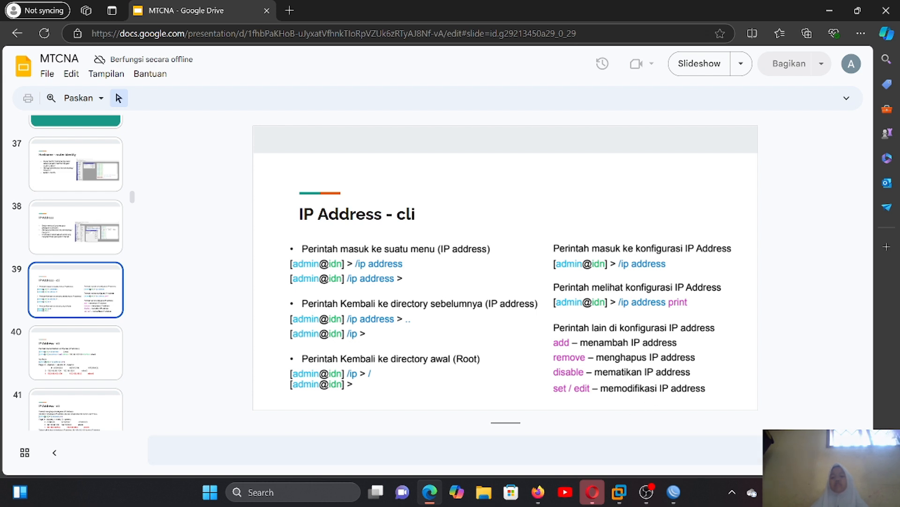
pyautogui.moveTo(673, 492)
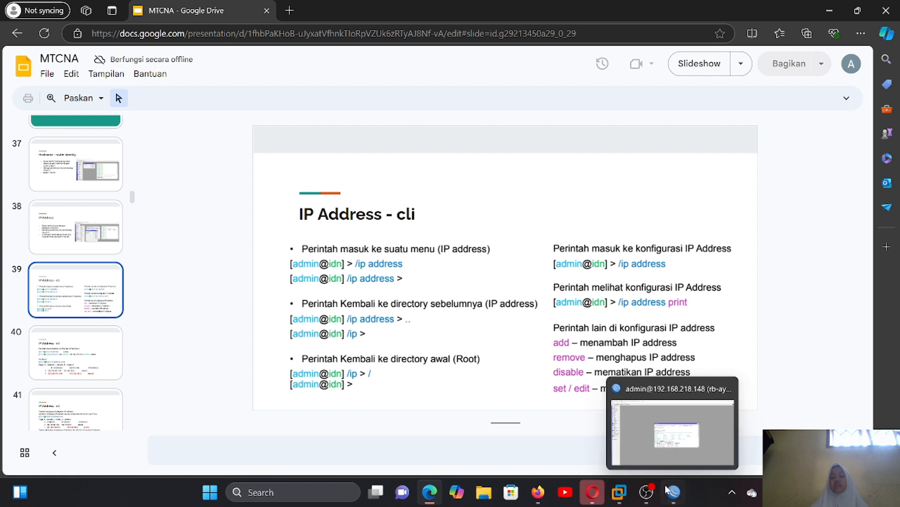
pyautogui.click(672, 452)
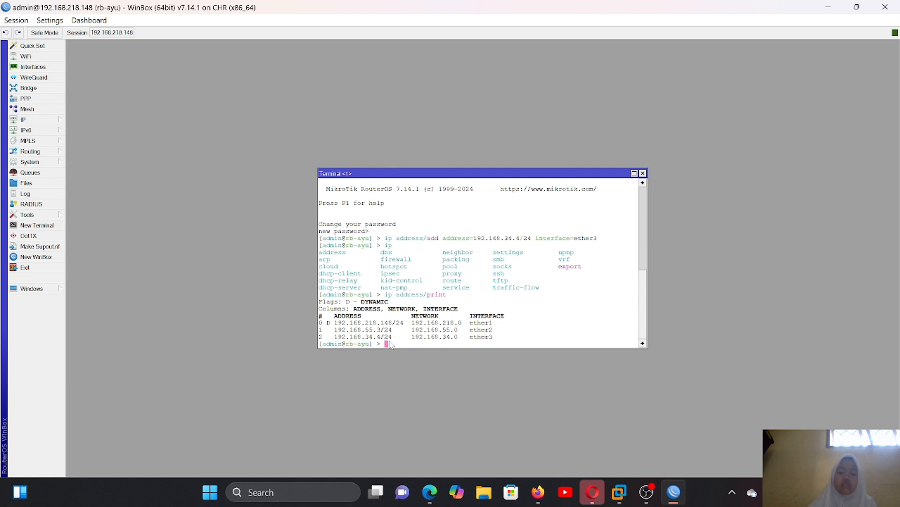
# - Disable the 192.168.34.4/24 address entry by running ip address/disable numbers=2
pyautogui.write('ip address/')
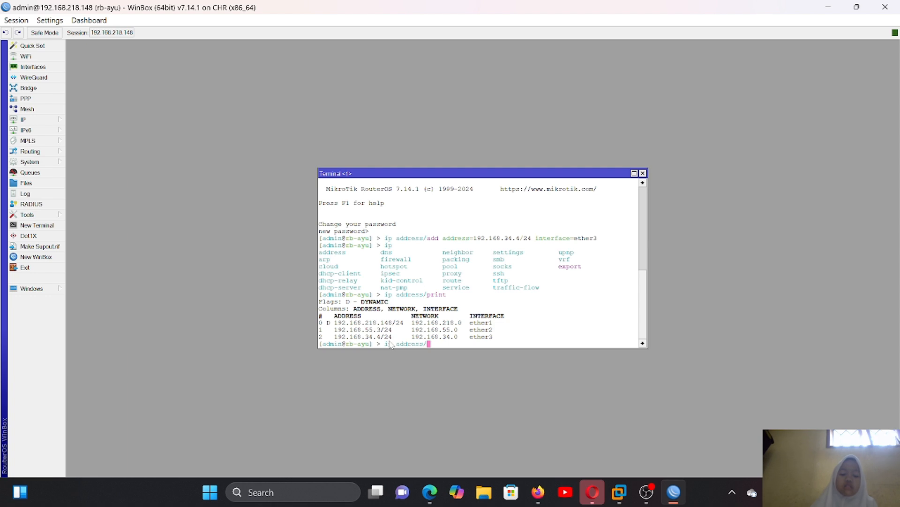
pyautogui.write('dida')
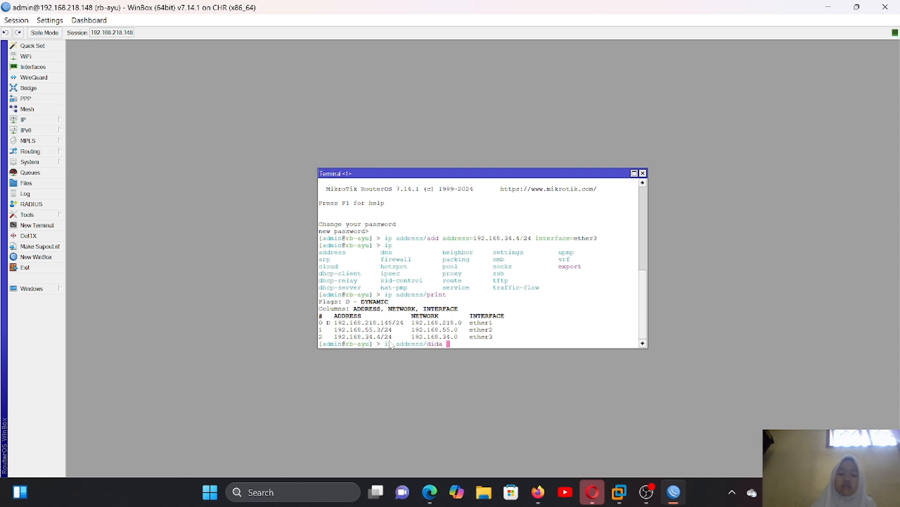
pyautogui.press('BackSpace')
pyautogui.press('BackSpace')
pyautogui.press('BackSpace')
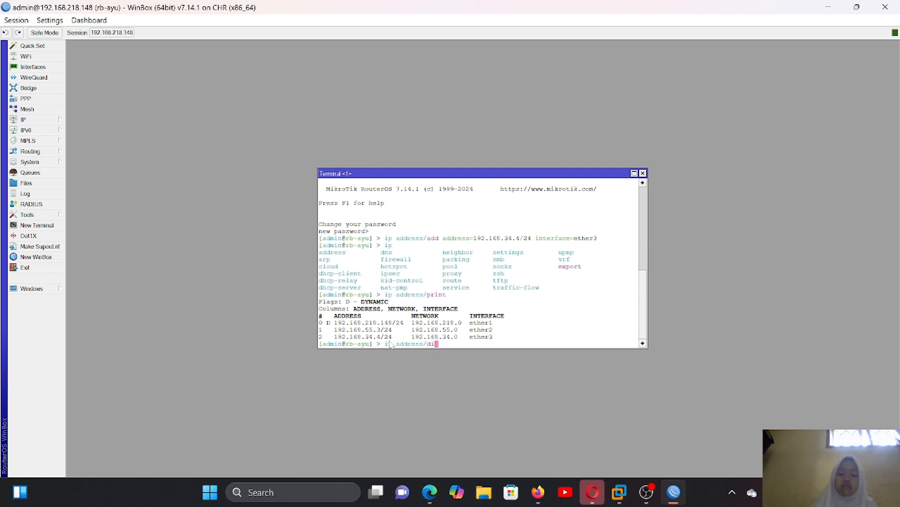
pyautogui.press('BackSpace')
pyautogui.press('BackSpace')
pyautogui.write('disable ')
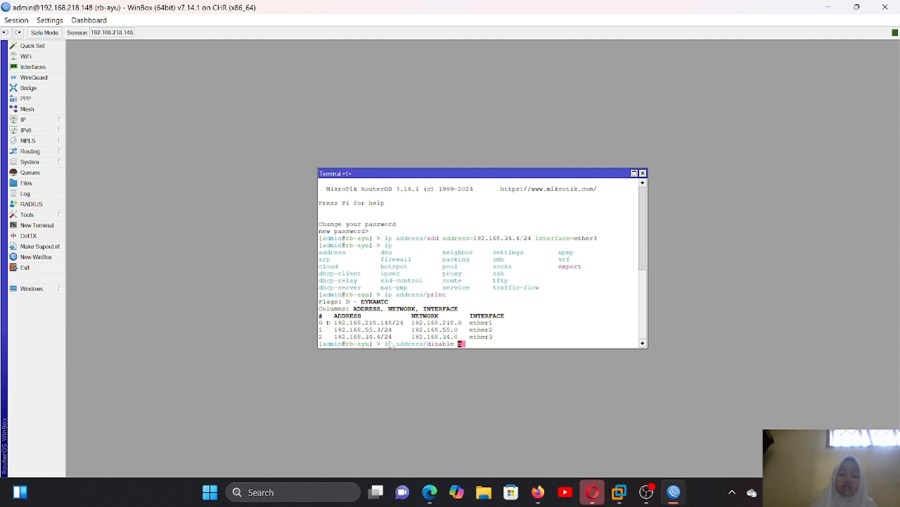
pyautogui.write('numbers=')
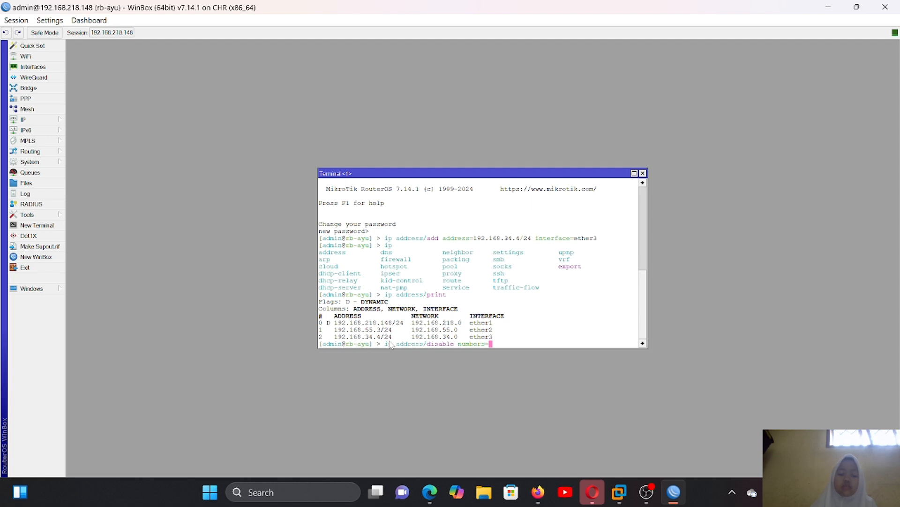
pyautogui.write('2')
pyautogui.press('Return')
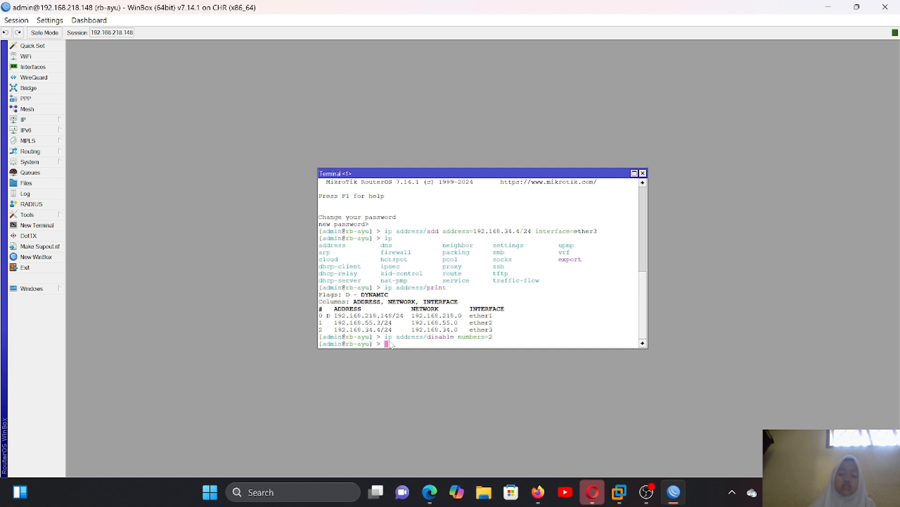
# - Try to list the addresses by running print alone at the root prompt
pyautogui.write('p')
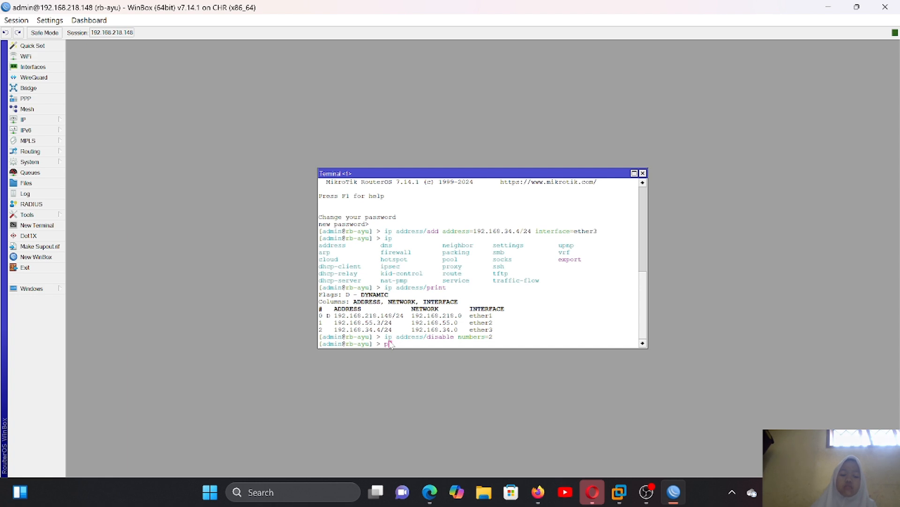
pyautogui.write('int')
pyautogui.press('Return')
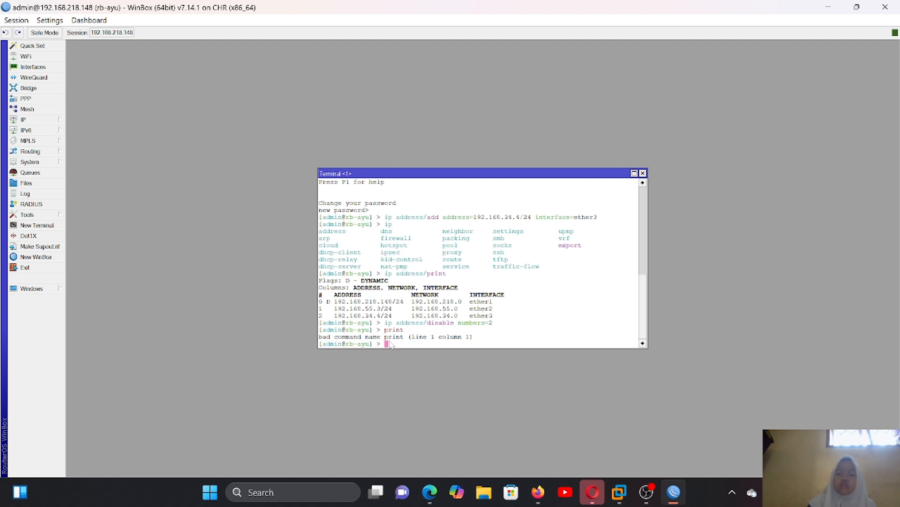
pyautogui.hotkey('alt', 'Tab')
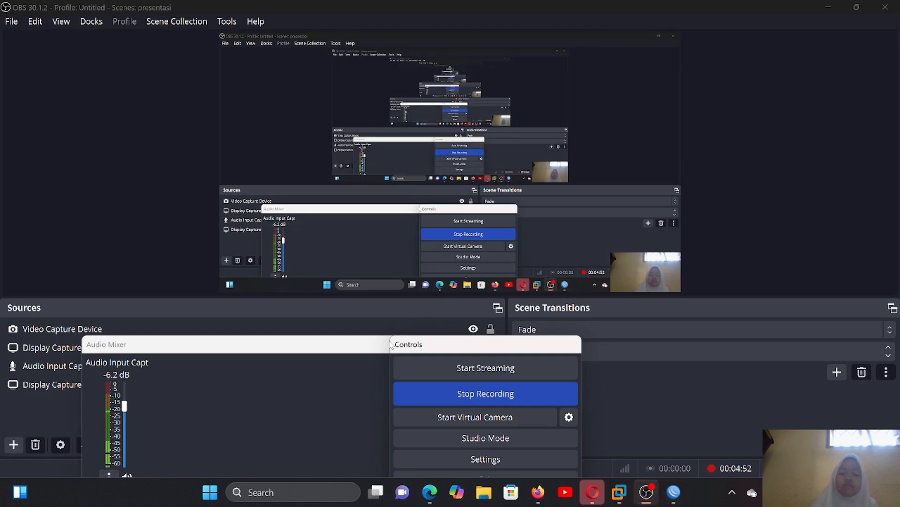
pyautogui.hotkey('alt', 'Tab')
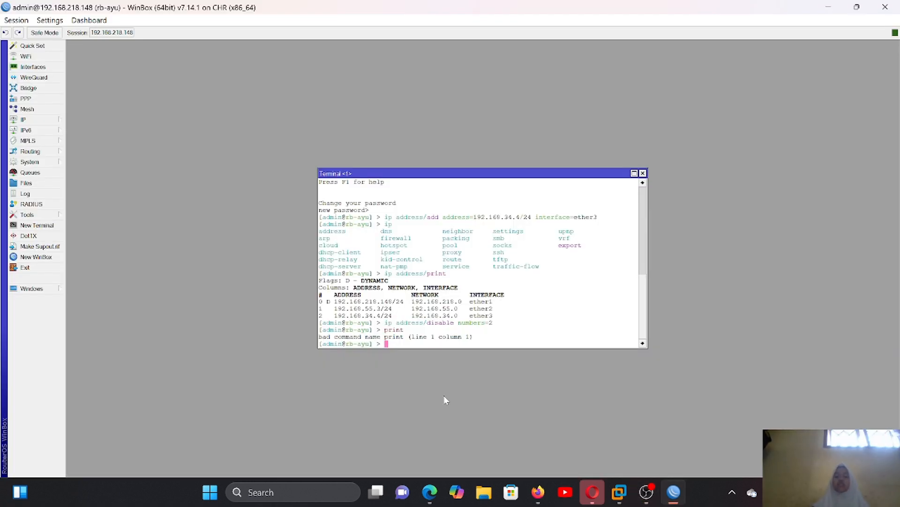
# - Enter the ip address/ menu in the WinBox terminal
pyautogui.write('i')
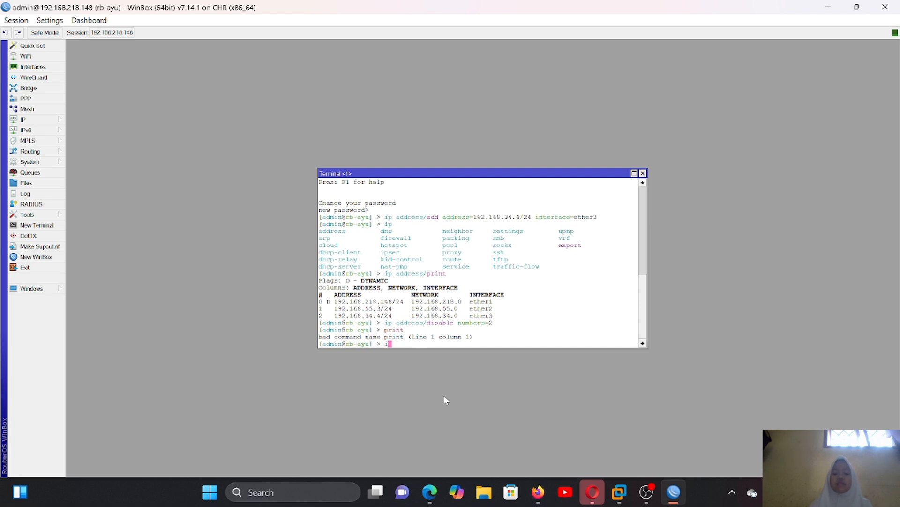
pyautogui.write('p address/')
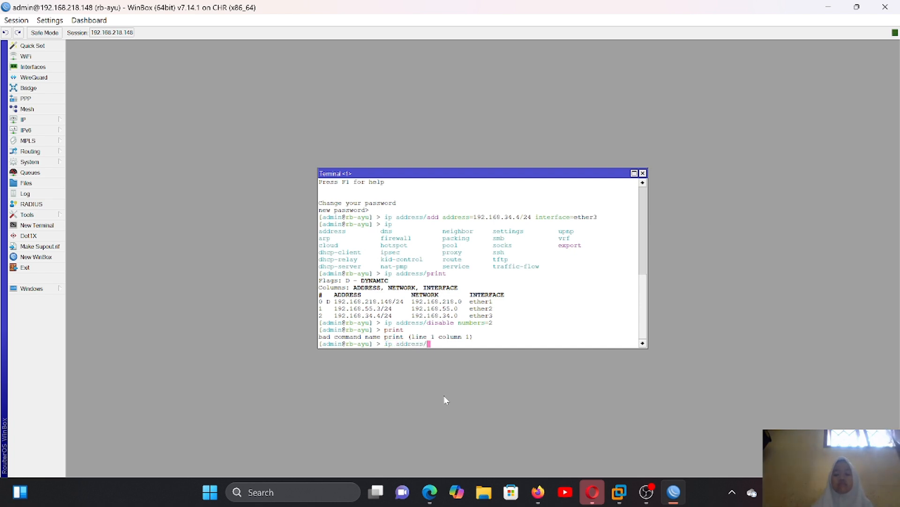
pyautogui.press('Return')
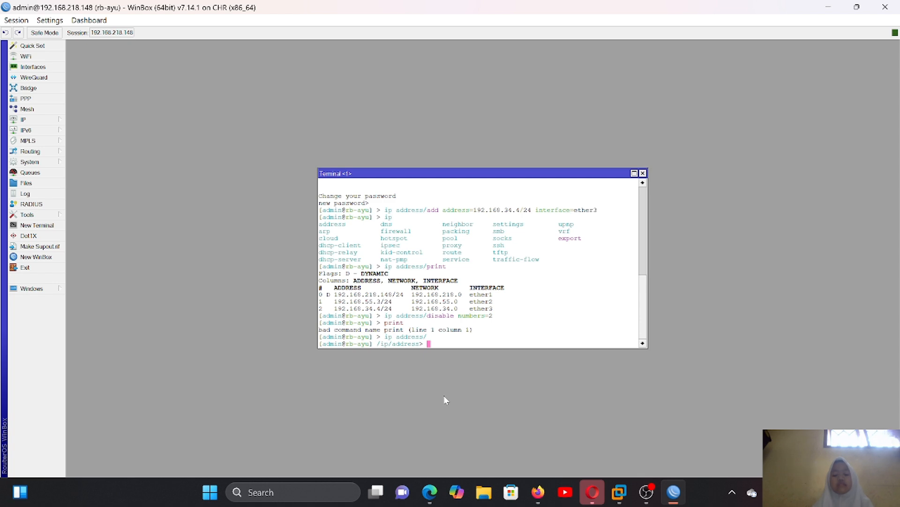
# - Try to disable address entry 2 again by running disable number2 within the ip address menu
pyautogui.write('disable ')
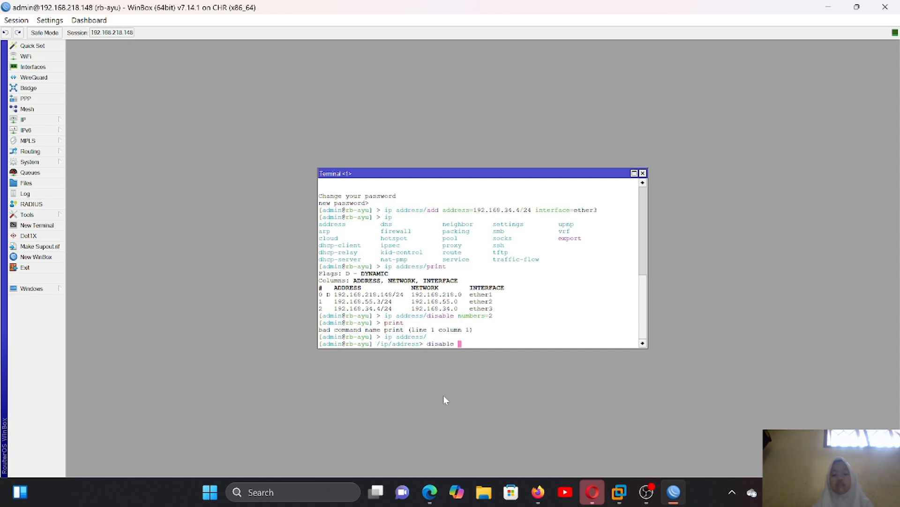
pyautogui.write('number')
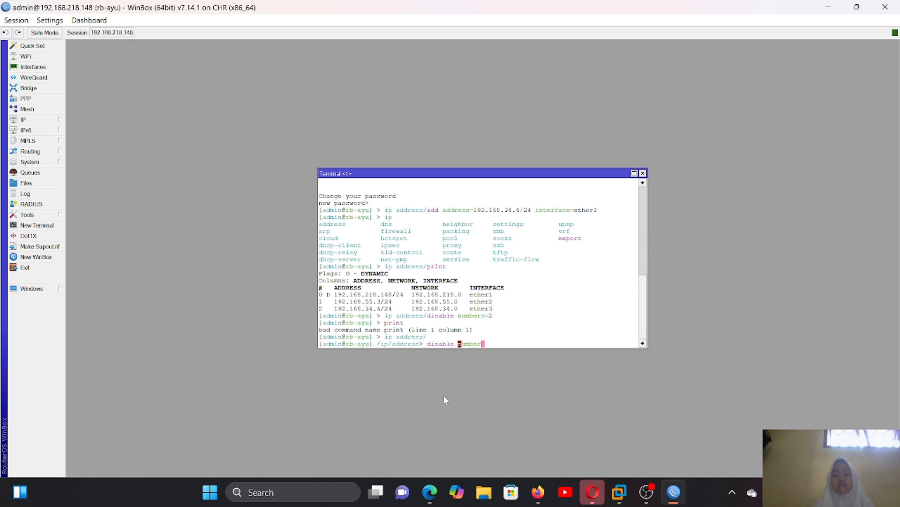
pyautogui.write('2')
pyautogui.press('Return')
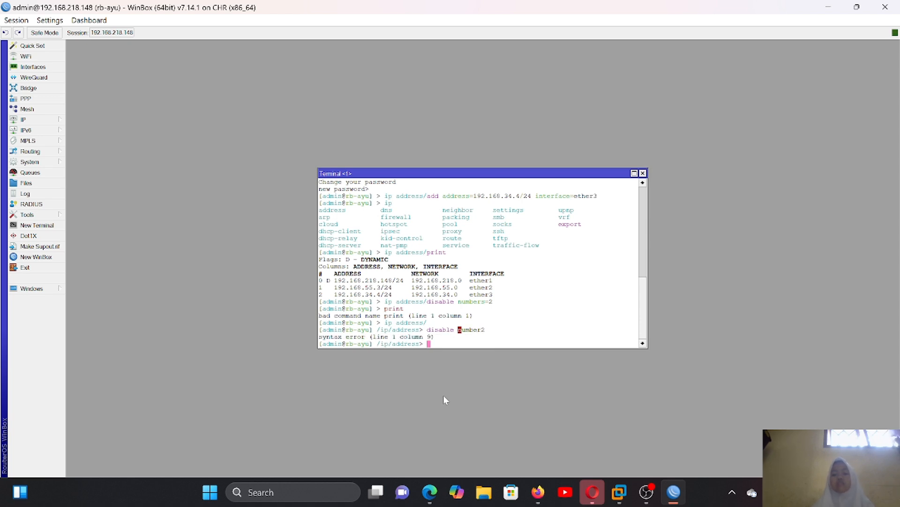
# - List the IP addresses with print inside the ip address menu to check their disabled flags
pyautogui.write('pr')
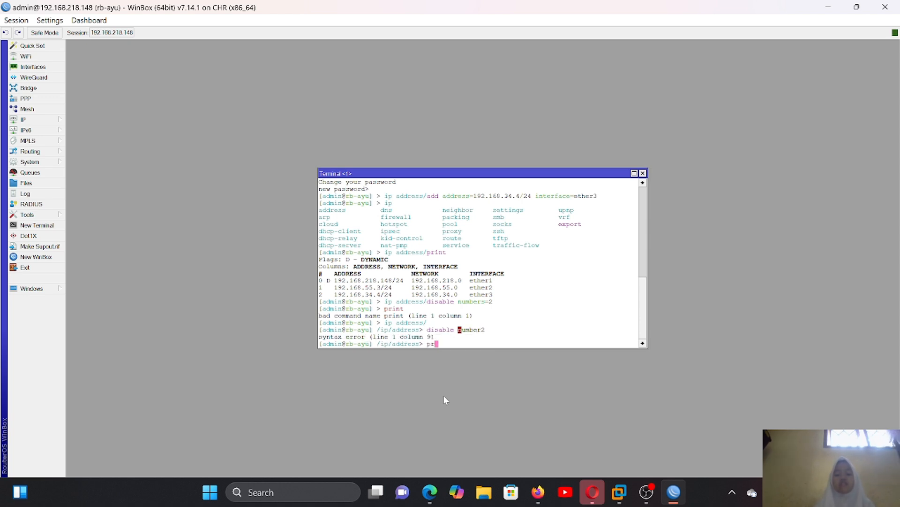
pyautogui.write('int')
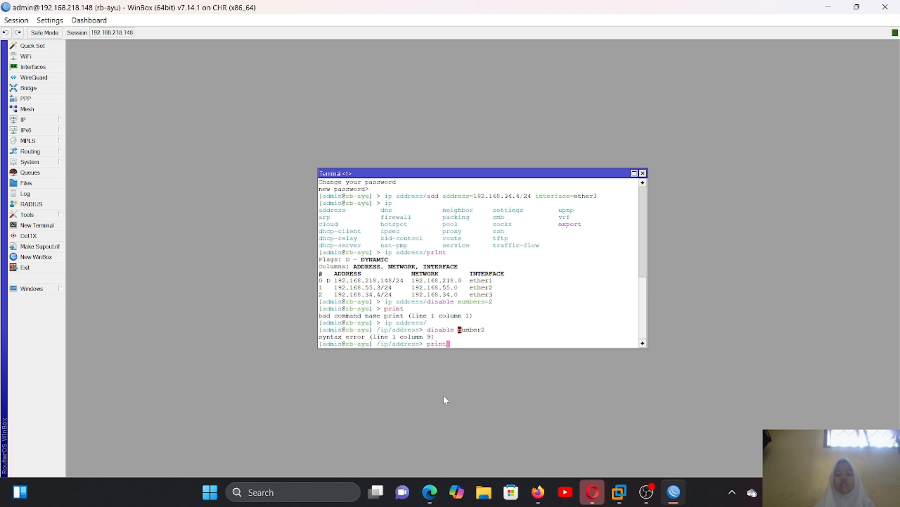
pyautogui.press('Return')
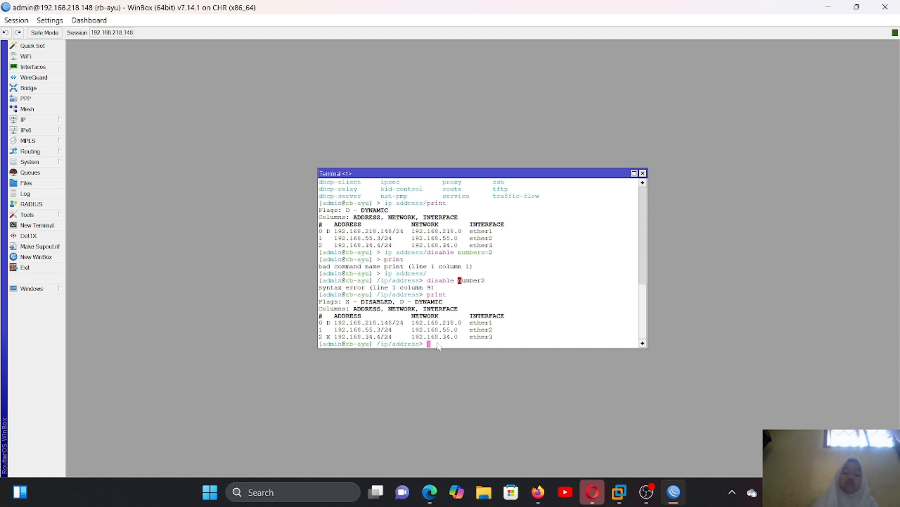
# - Re-enable the 192.168.34.4/24 address entry by running enable numbers=2 and list the addresses with print
pyautogui.write('e')
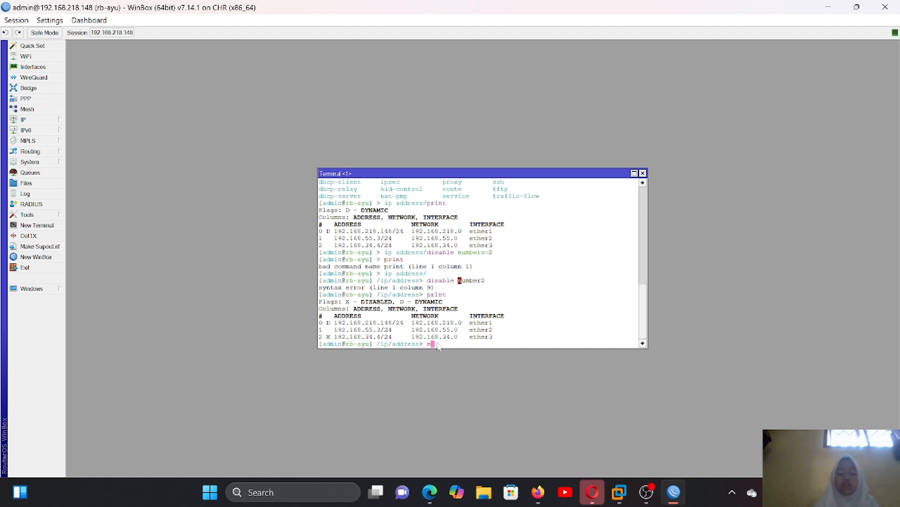
pyautogui.write('nable ')
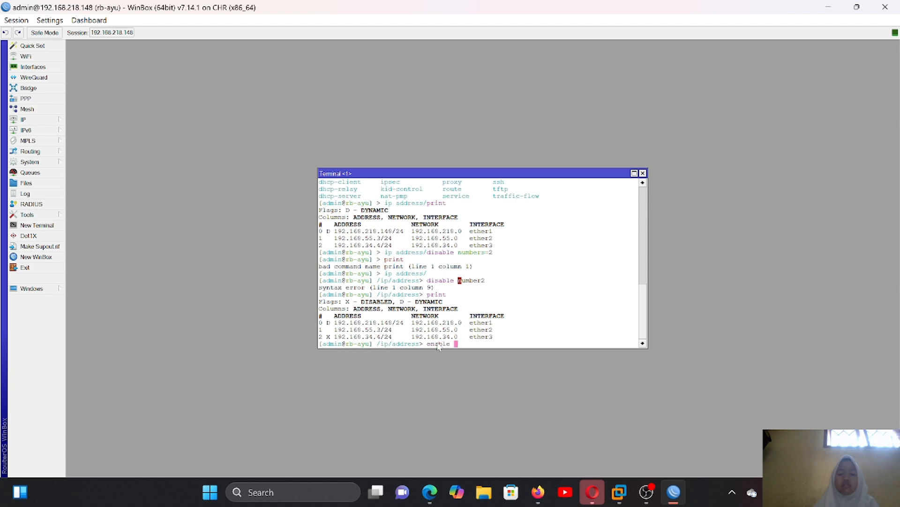
pyautogui.write('numb')
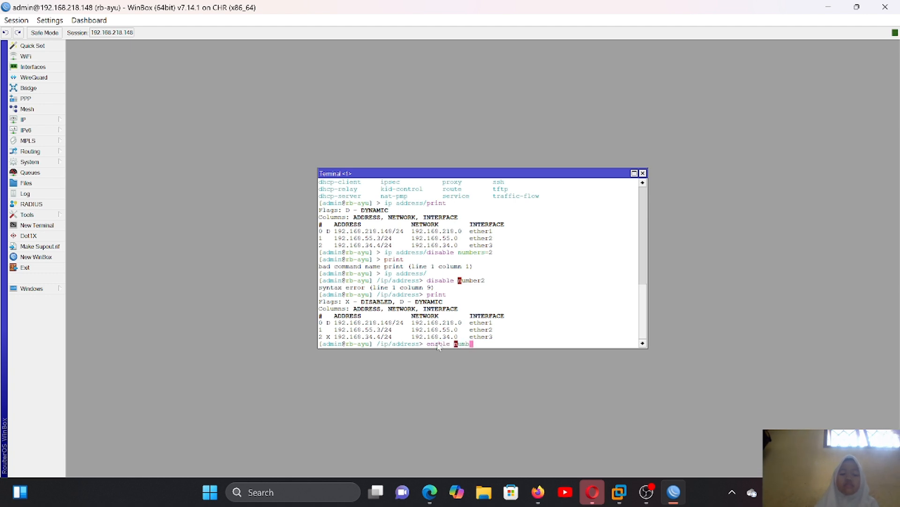
pyautogui.write('ers=2')
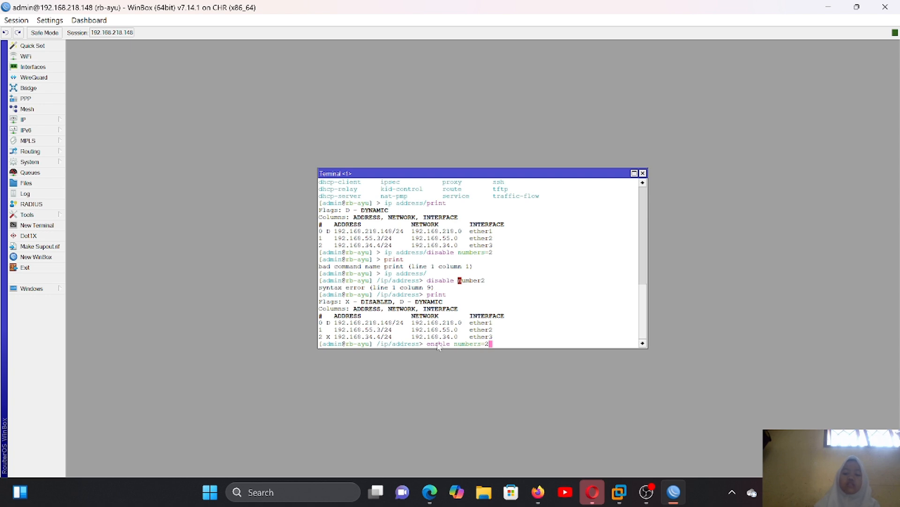
pyautogui.press('Return')
pyautogui.write('pr')
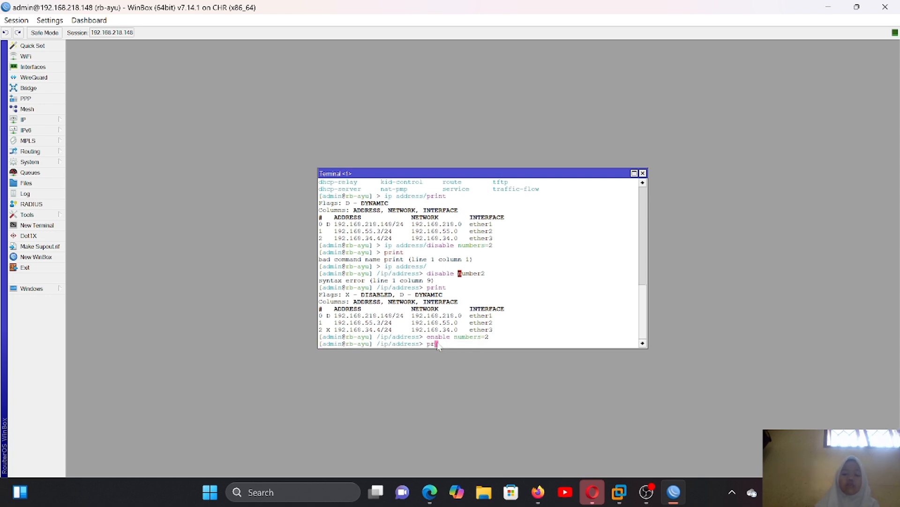
pyautogui.write('int')
pyautogui.press('Return')
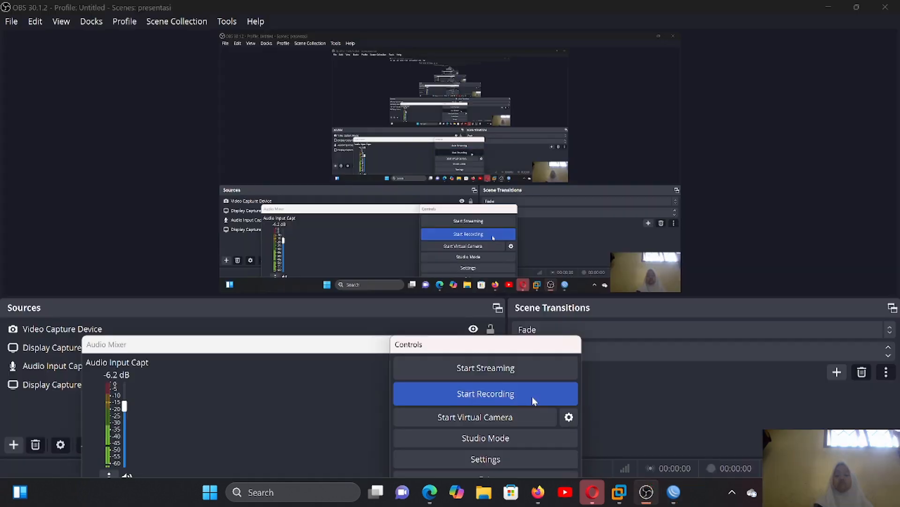
pyautogui.click(532, 395)
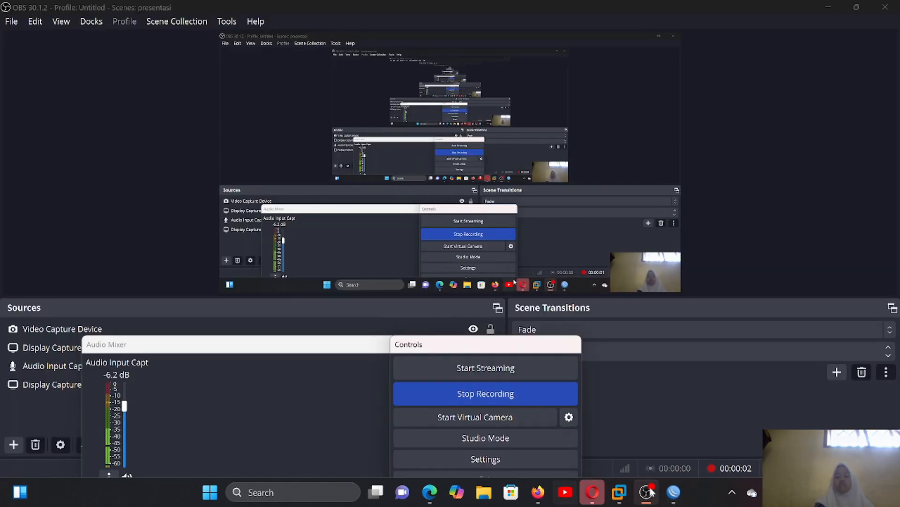
pyautogui.click(673, 491)
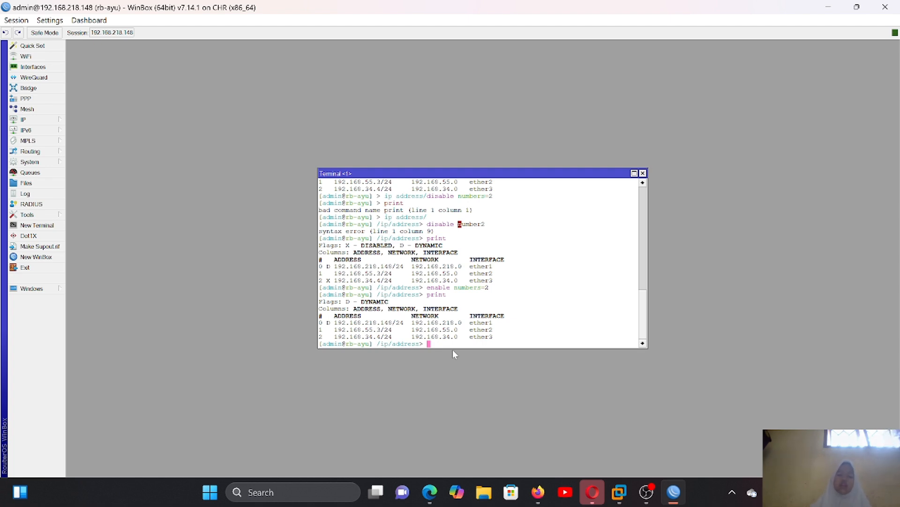
# - Remove the 192.168.55.3/24 address entry on ether2 by running remove numbers=1 and list the addresses with print
pyautogui.write('r')
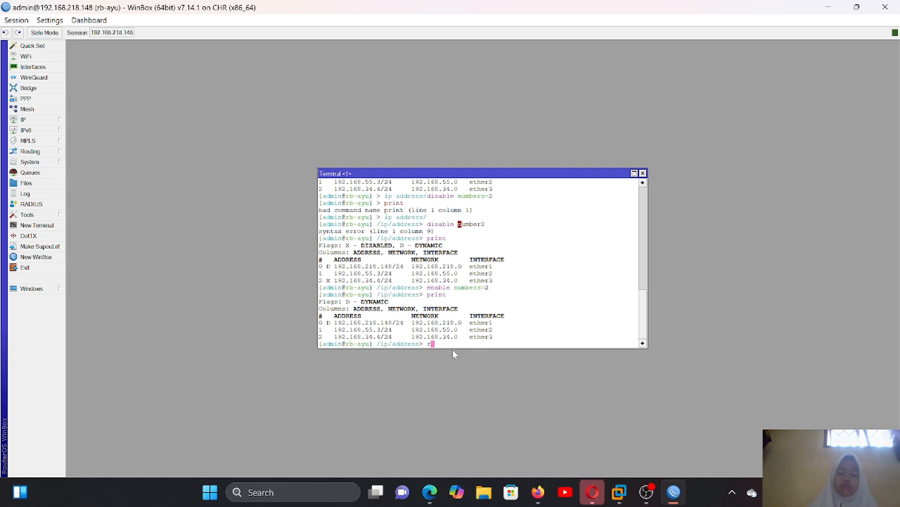
pyautogui.write('emove n')
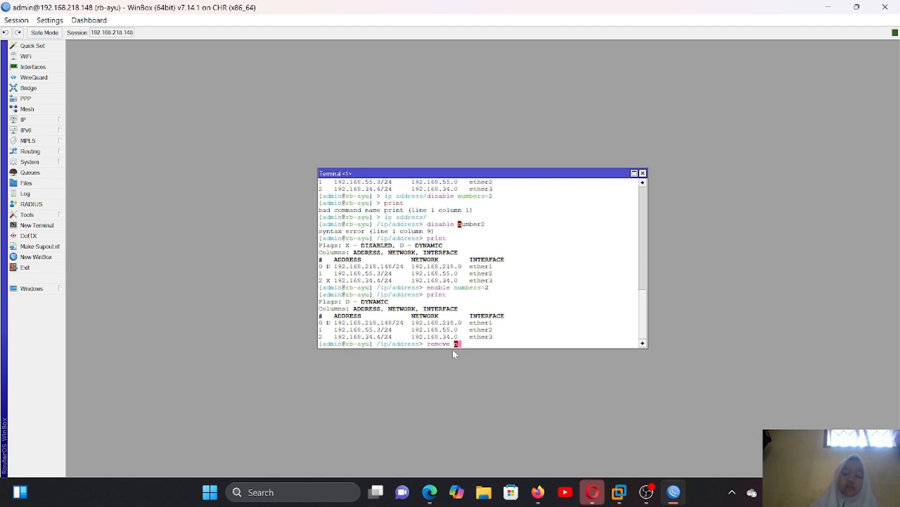
pyautogui.write('umb')
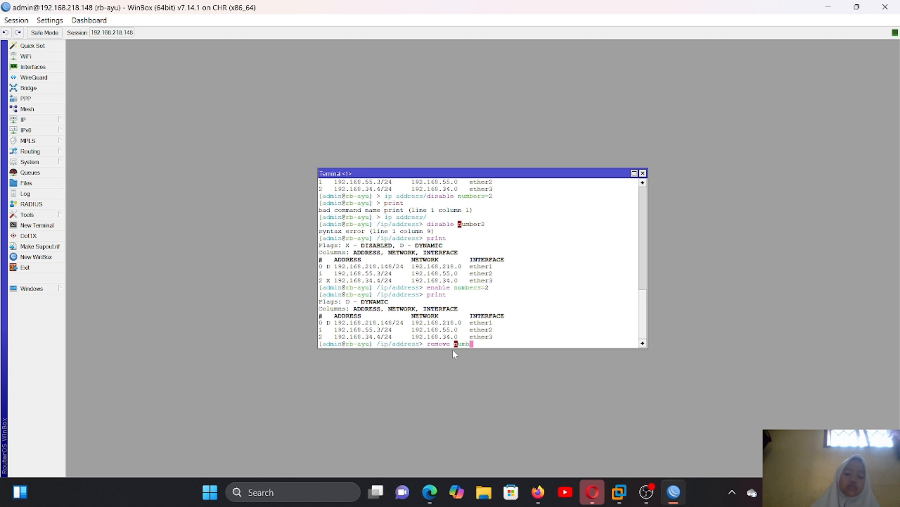
pyautogui.press('Tab')
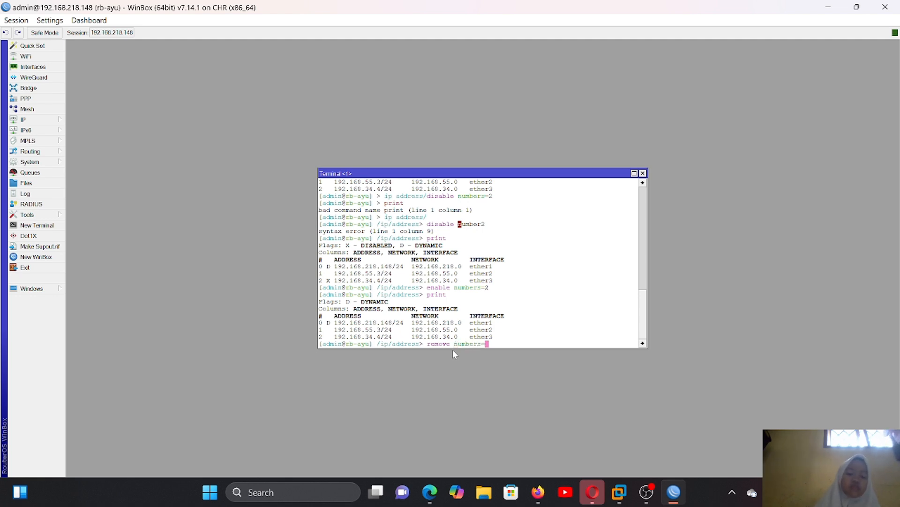
pyautogui.write('1')
pyautogui.press('Return')
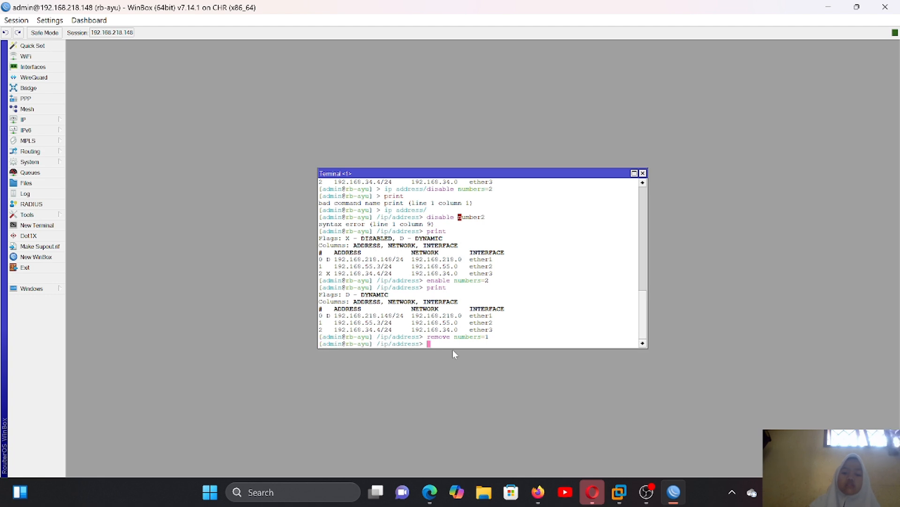
pyautogui.write('pri')
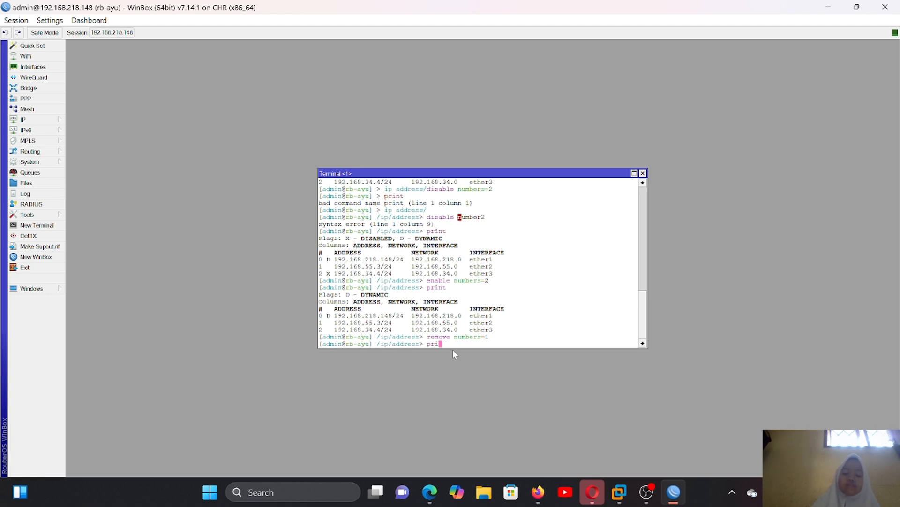
pyautogui.write('nt')
pyautogui.press('Return')
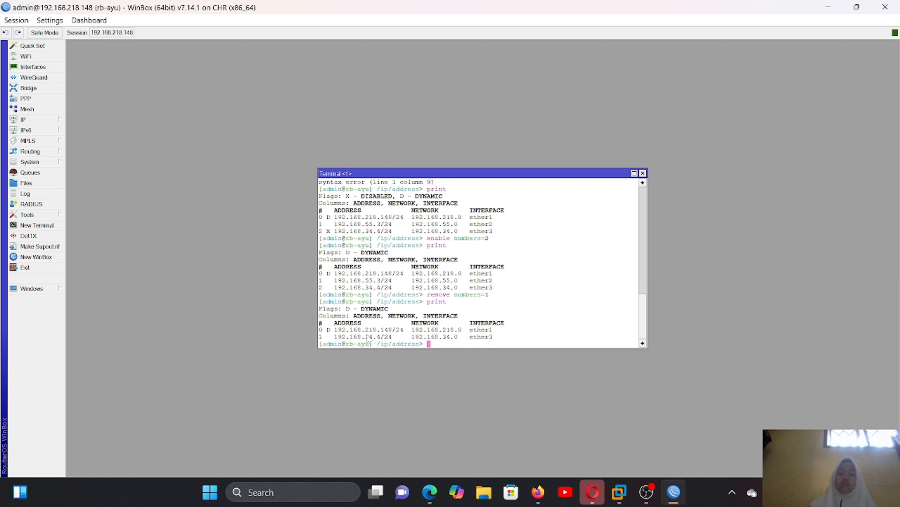
# - Switch to the MTCNA presentation in Edge and consult slide 43, "ip services"
pyautogui.hotkey('alt', 'Tab')
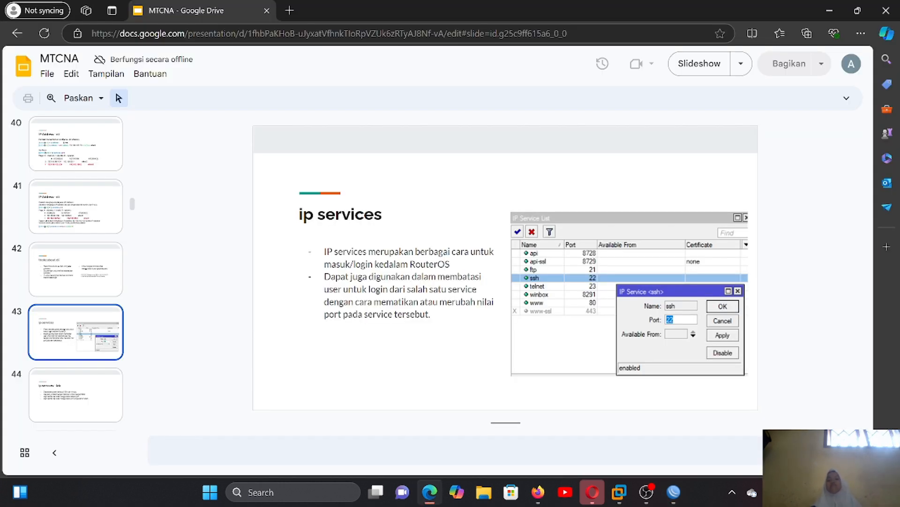
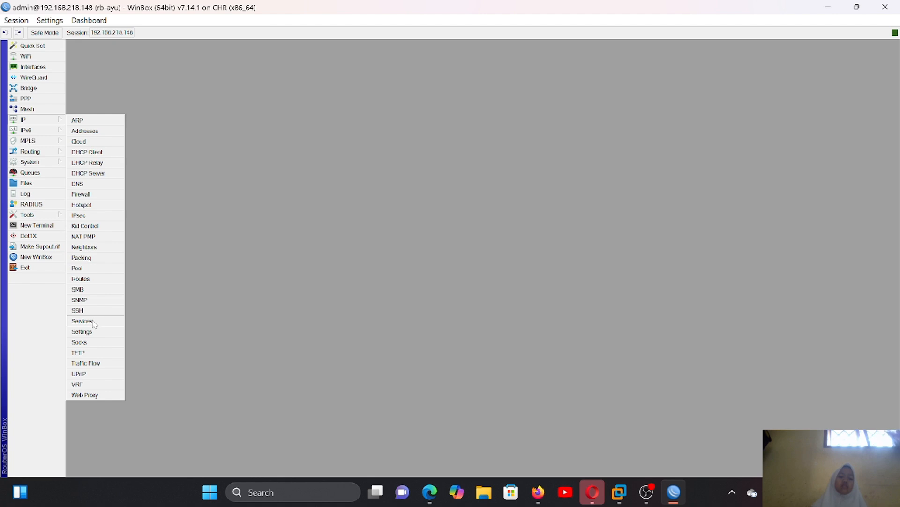
# - Open the IP service list, check the lab tasks on slide 44 in Edge, and disable all services except ssh and winbox
pyautogui.click(93, 320)
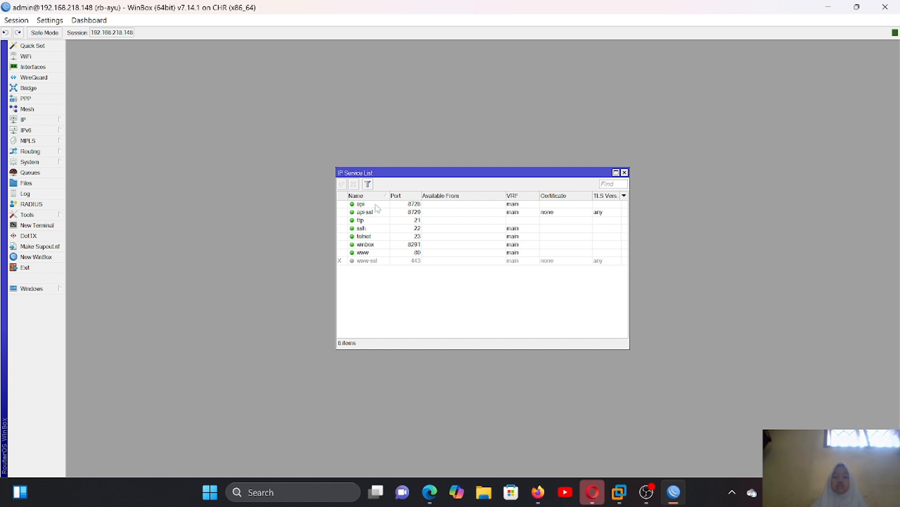
pyautogui.hotkey('alt', 'Tab')
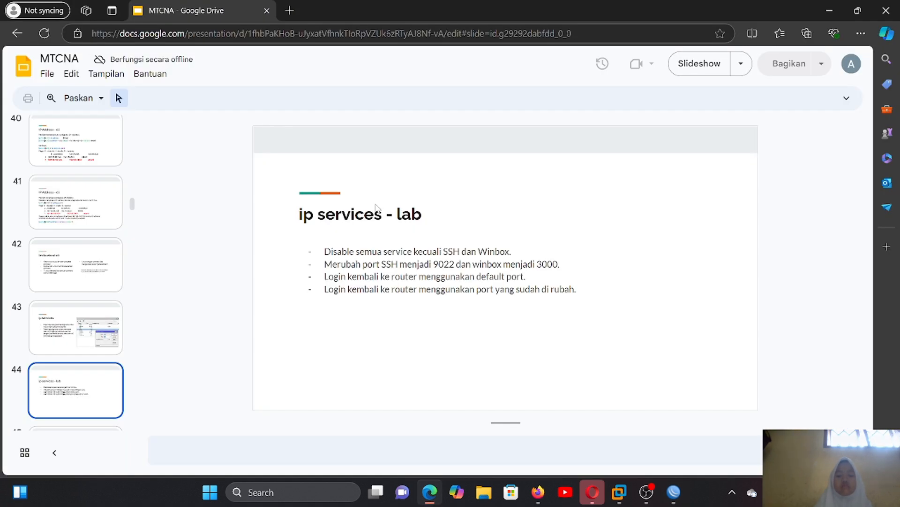
pyautogui.hotkey('alt', 'Tab')
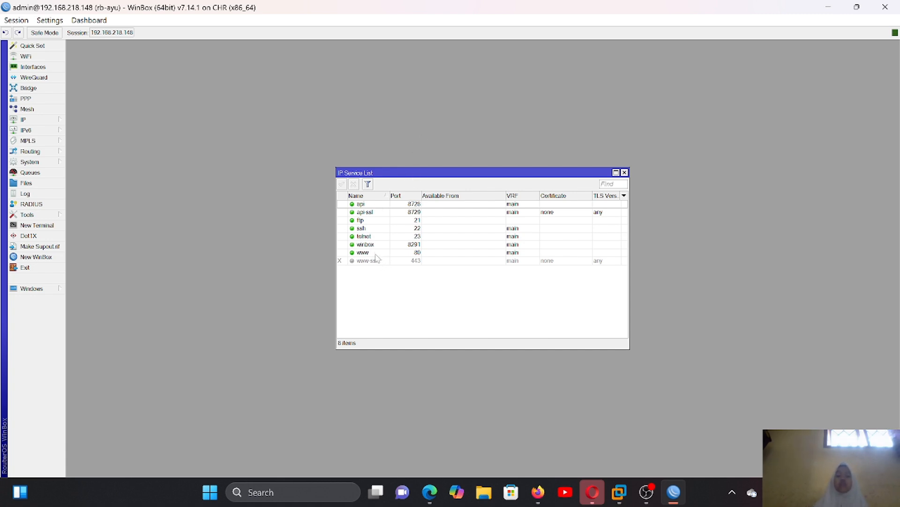
pyautogui.click(362, 204)
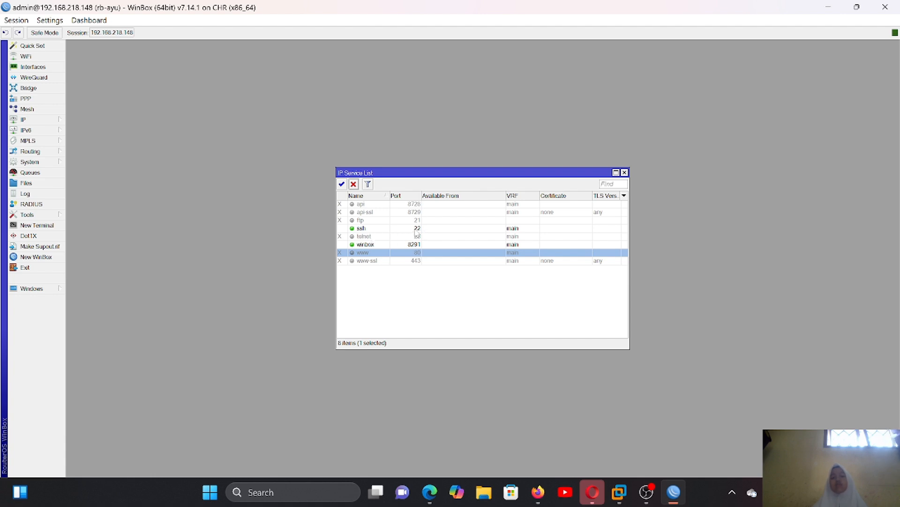
# - Set the port of the ssh service to 9022 and apply the change
pyautogui.click(416, 229)
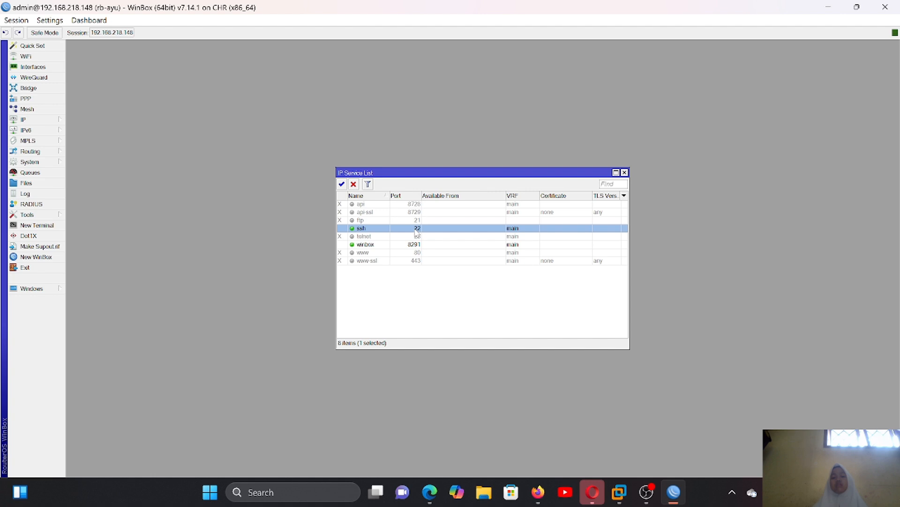
pyautogui.doubleClick(415, 229)
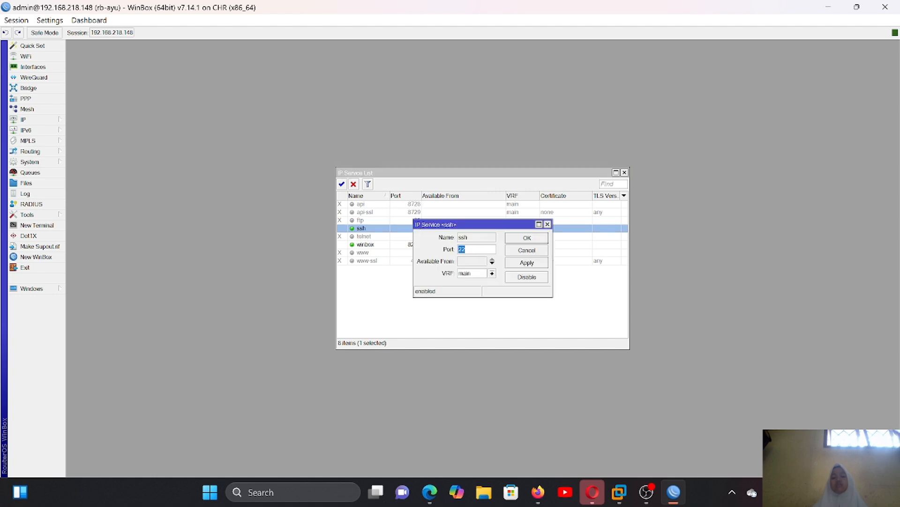
pyautogui.click(468, 249)
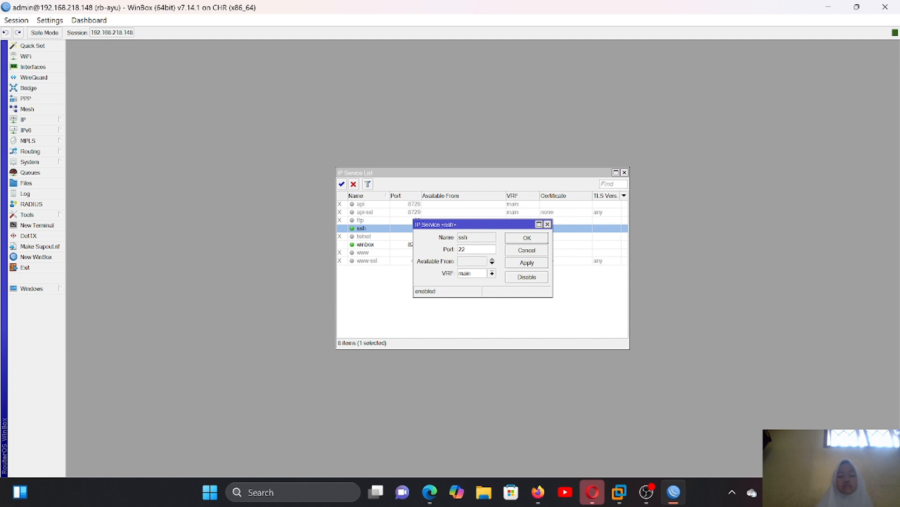
pyautogui.write('90')
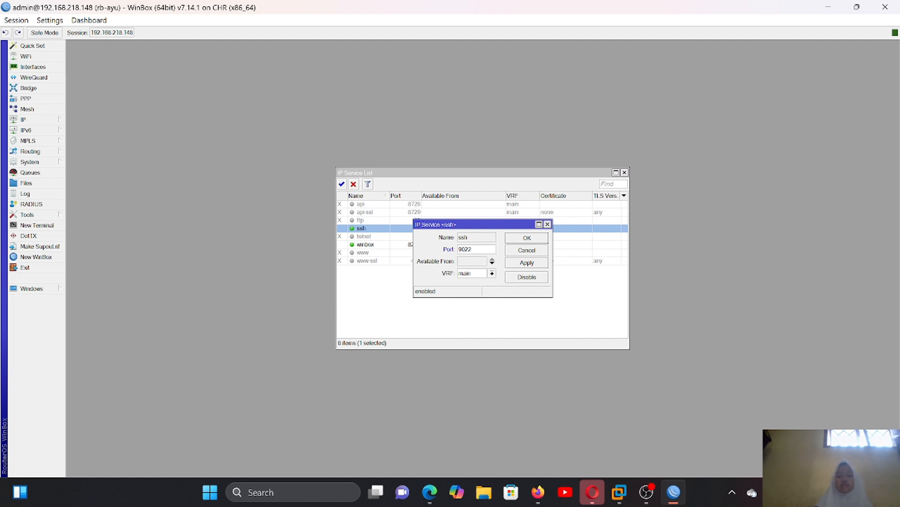
pyautogui.click(522, 261)
pyautogui.click(521, 238)
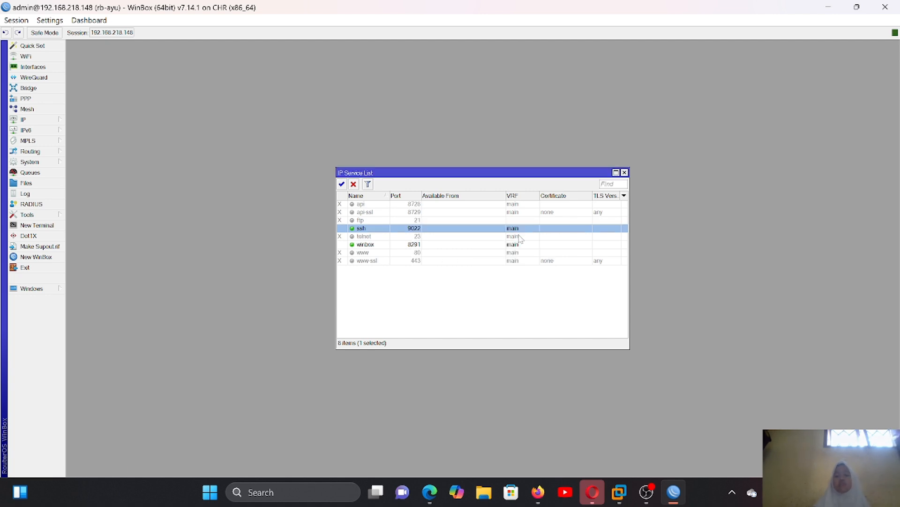
# - Set the port of the winbox service to 3000 and apply the change
pyautogui.click(420, 245)
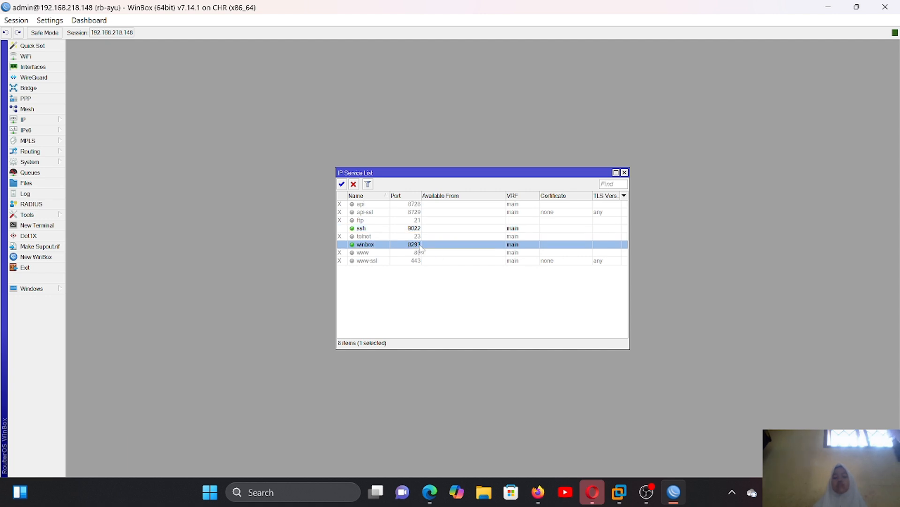
pyautogui.doubleClick(412, 247)
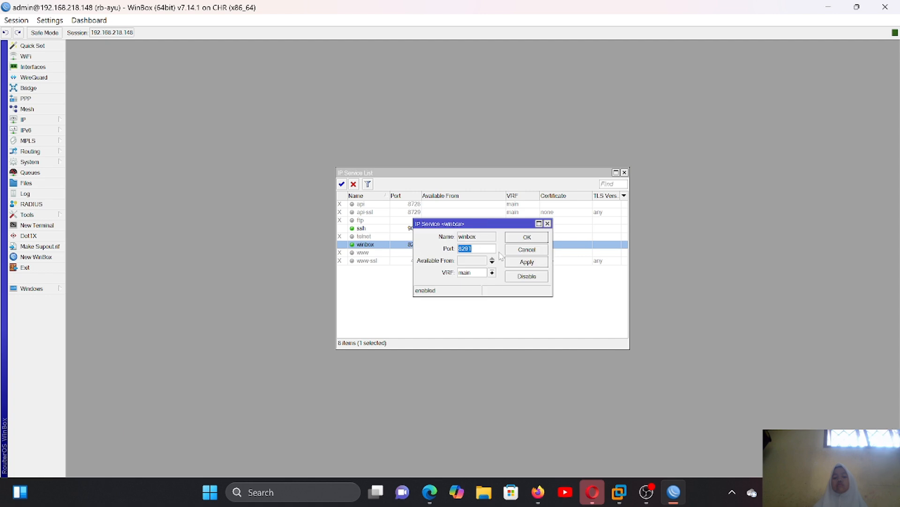
pyautogui.press('BackSpace')
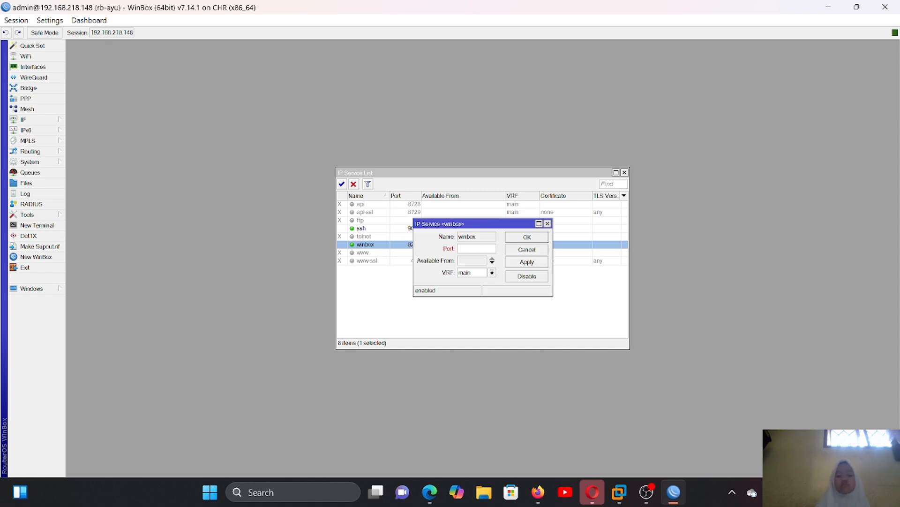
pyautogui.write('3000')
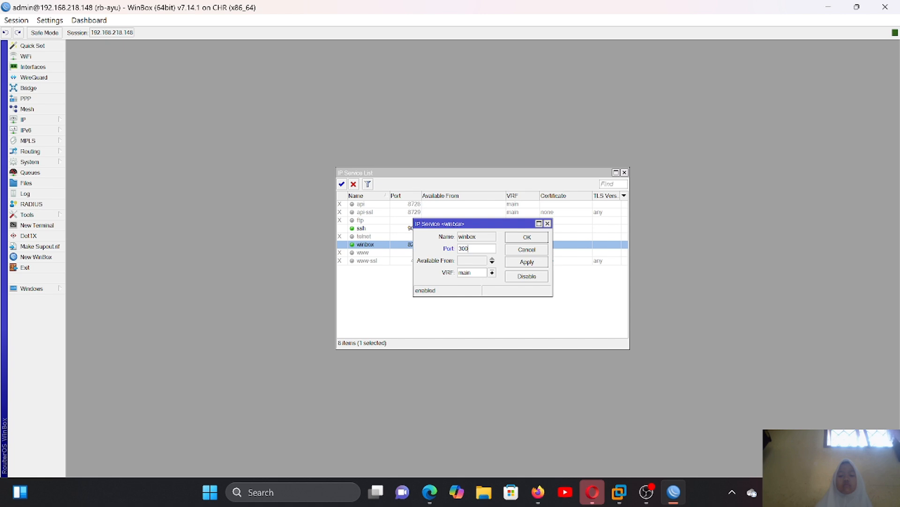
pyautogui.click(535, 263)
pyautogui.click(521, 239)
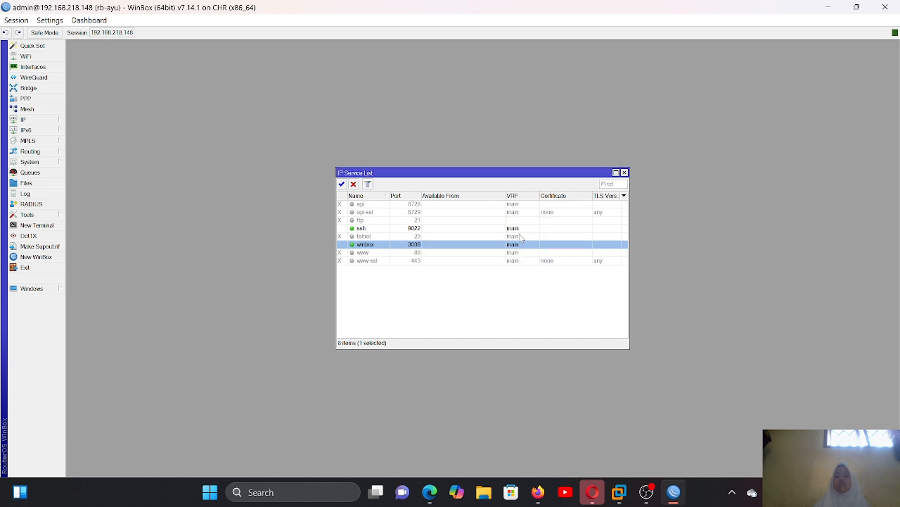
pyautogui.click(545, 280)
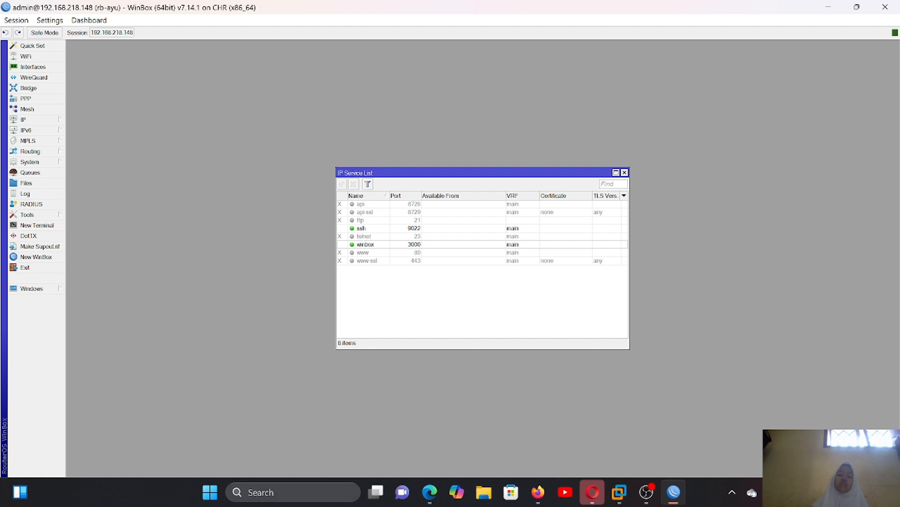
# - Search Windows for putty and launch the putty.exe copy stored on the Desktop
pyautogui.click(280, 485)
pyautogui.write('p')
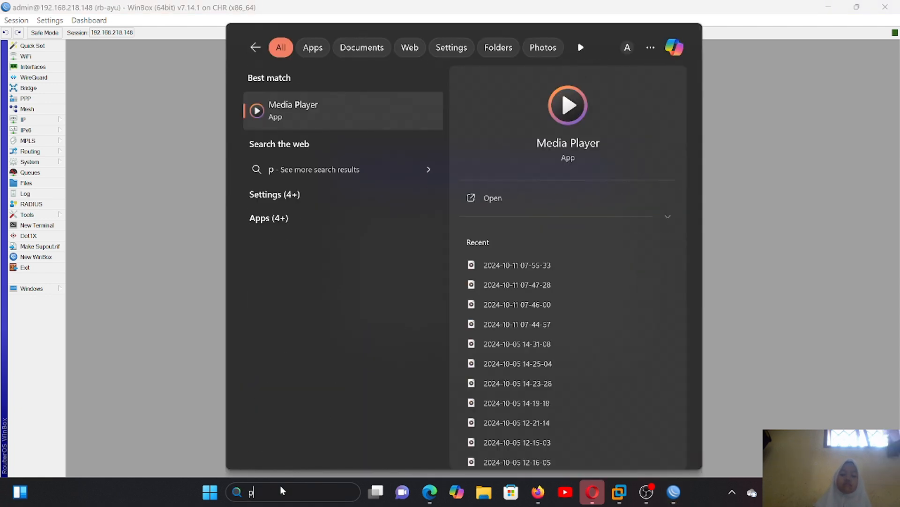
pyautogui.write('uu')
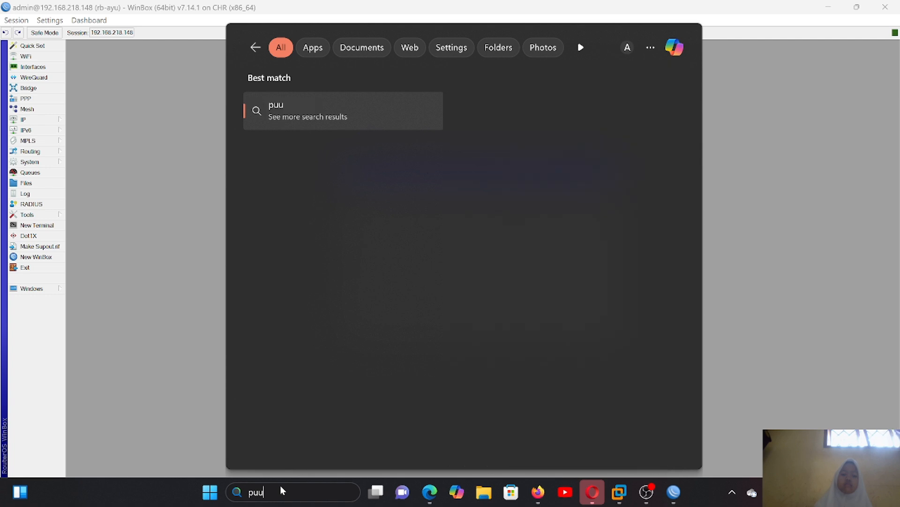
pyautogui.press('BackSpace')
pyautogui.write('tty.exe')
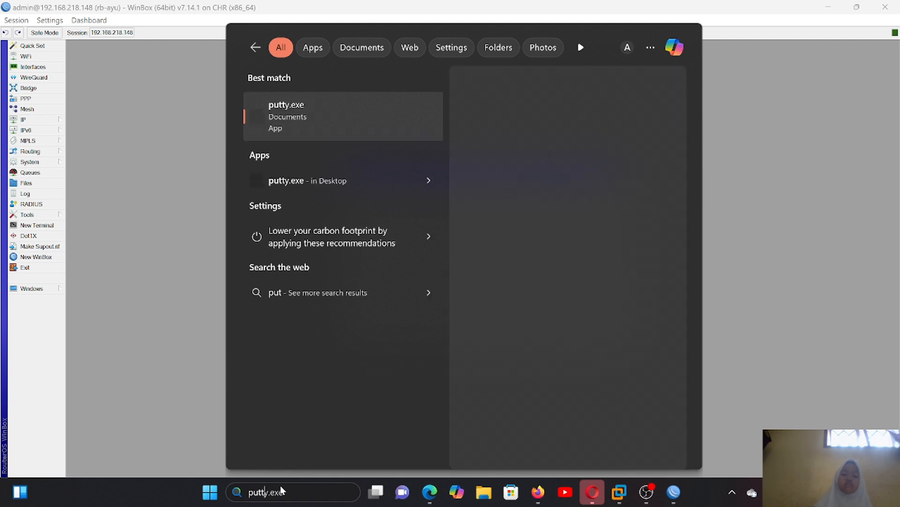
pyautogui.click(355, 183)
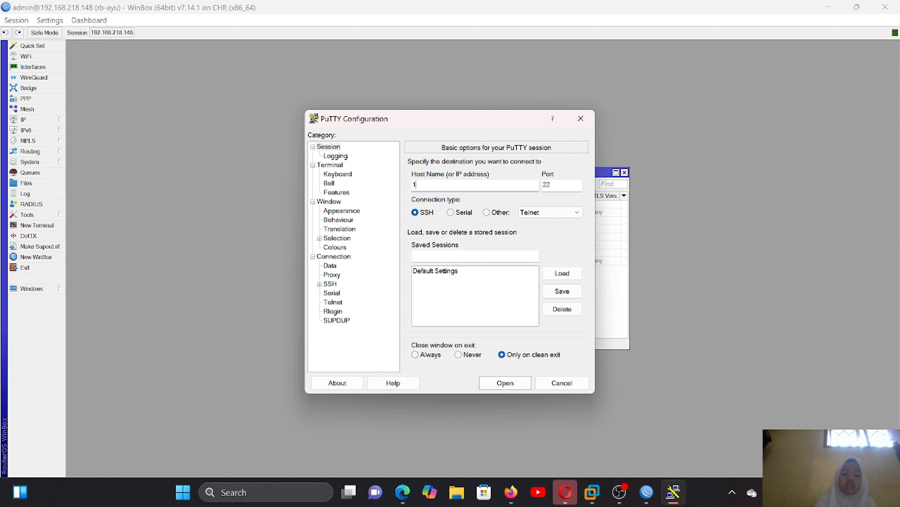
# - Open an SSH connection to host 192.168.218.148 on port 9022
pyautogui.write('192')
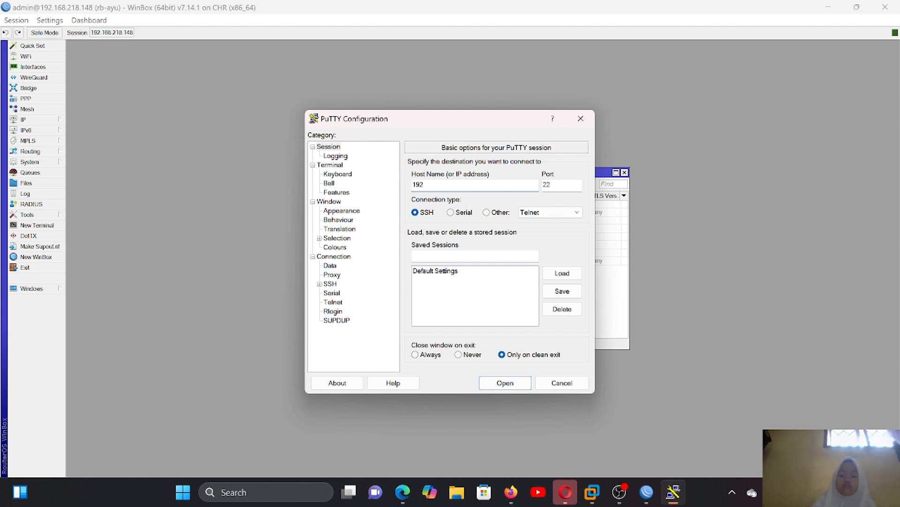
pyautogui.write('.168.218')
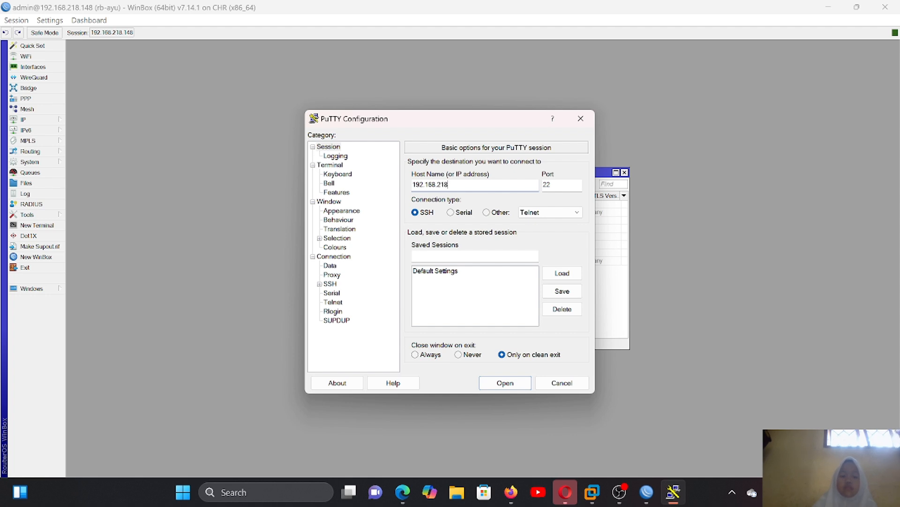
pyautogui.write('.')
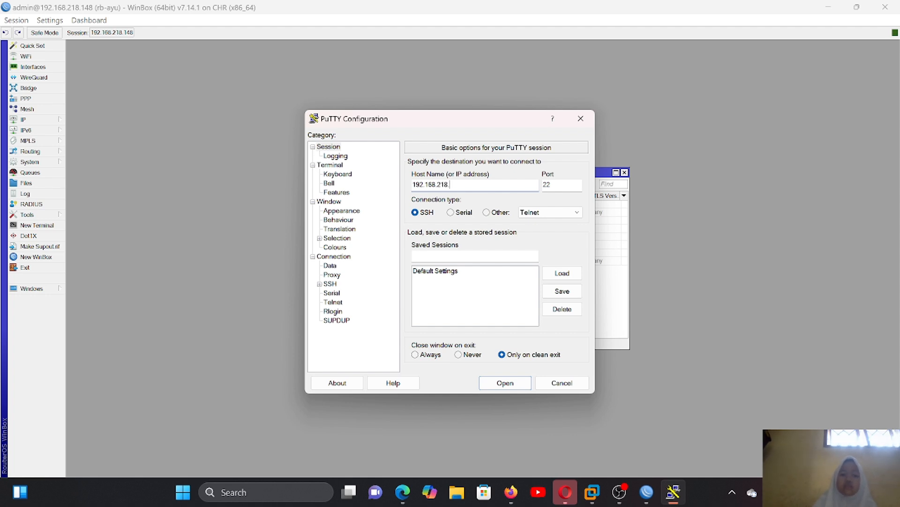
pyautogui.write('148')
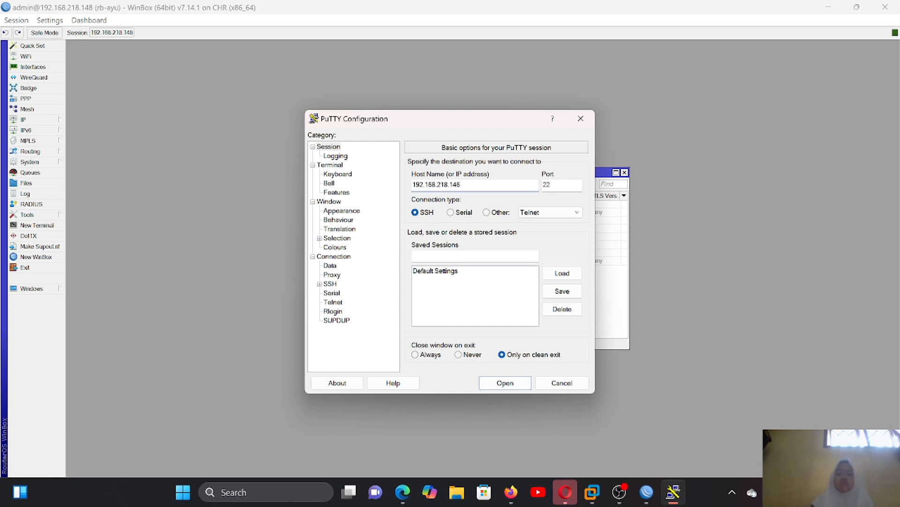
pyautogui.click(563, 185)
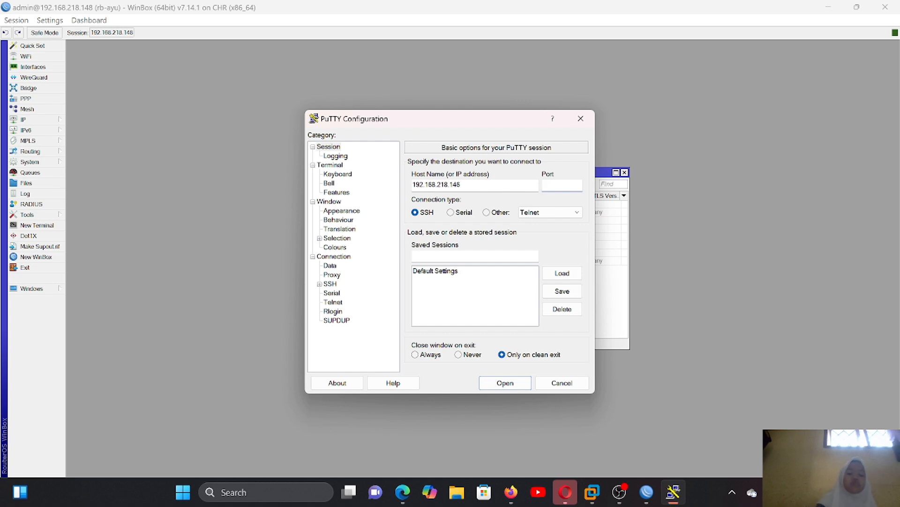
pyautogui.write('9022')
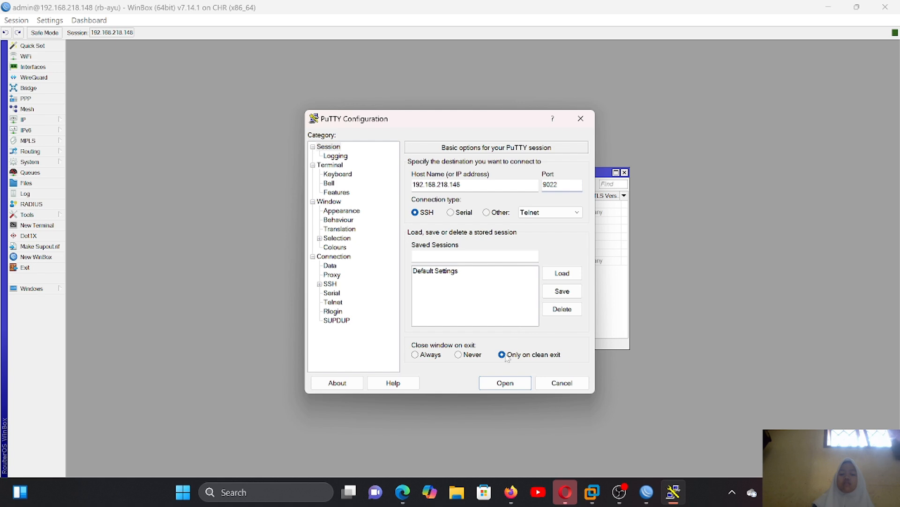
pyautogui.click(504, 382)
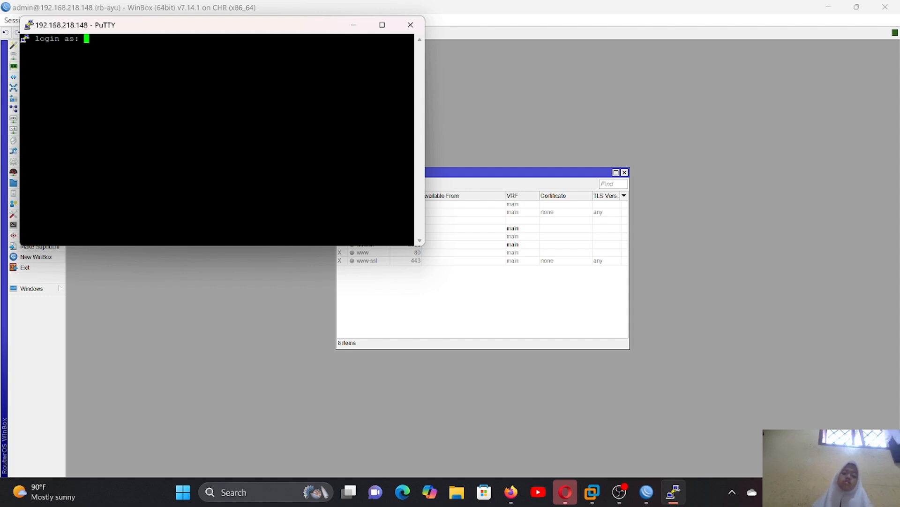
# - Log in to the router's SSH session as admin and leave the new password prompts empty
pyautogui.write('admin')
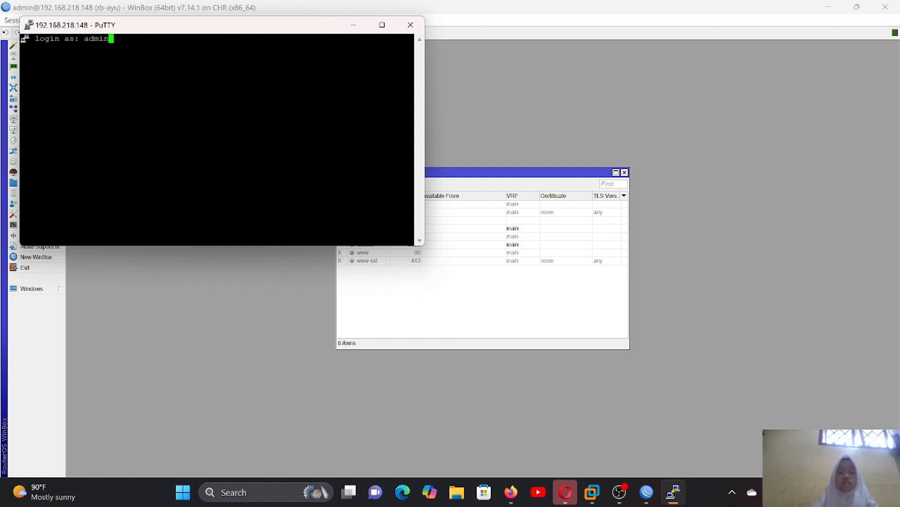
pyautogui.press('Return')
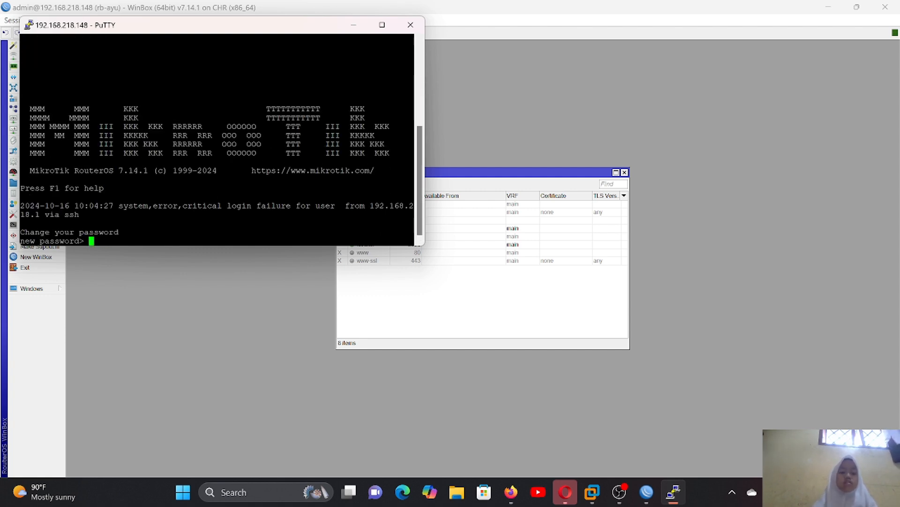
pyautogui.press('Return')
pyautogui.press('Return')
pyautogui.press('Return')
pyautogui.press('Return')
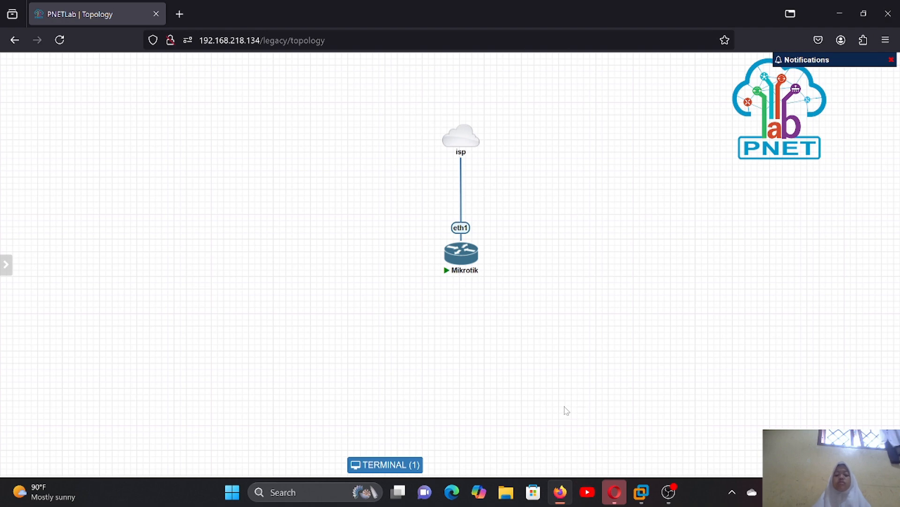
# - Search Windows for winbox and launch WinBox
pyautogui.click(282, 501)
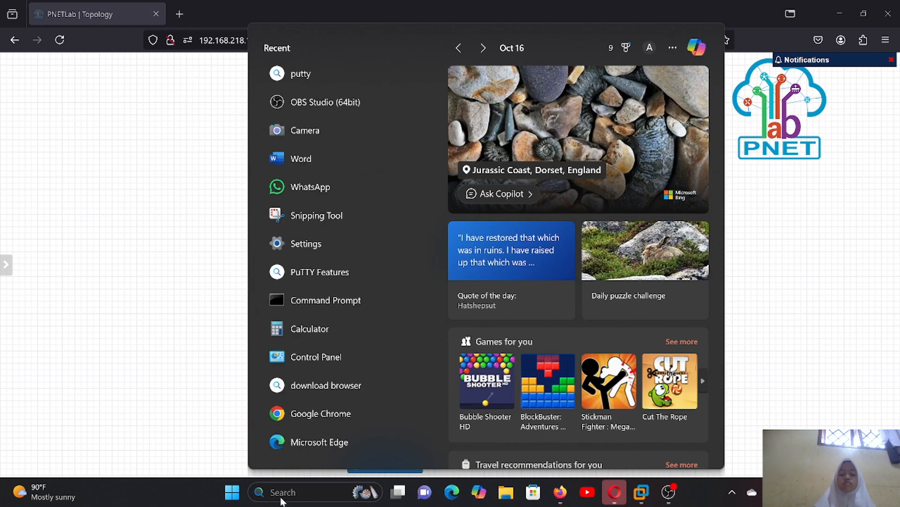
pyautogui.write('winbox')
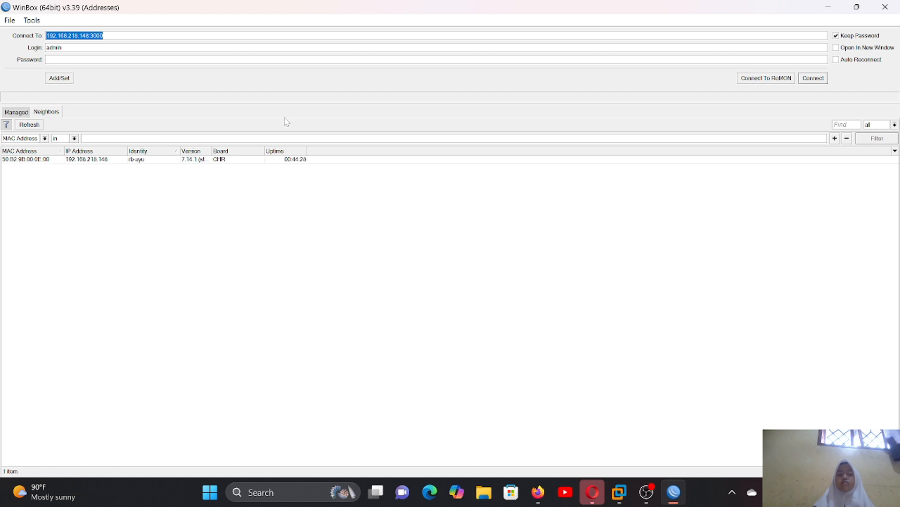
# - Connect to the discovered router at 192.168.218.148:3000 with login admin and maximize the session window
pyautogui.click(323, 159)
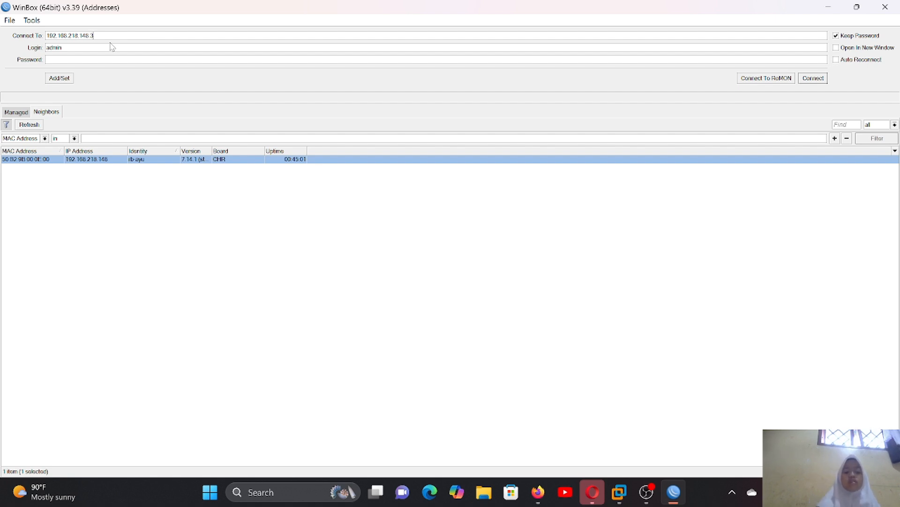
pyautogui.write('000')
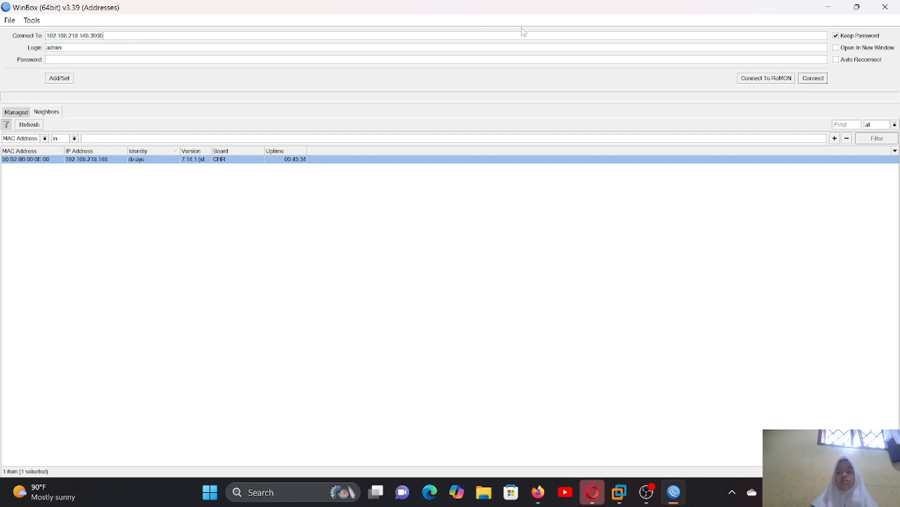
pyautogui.click(813, 79)
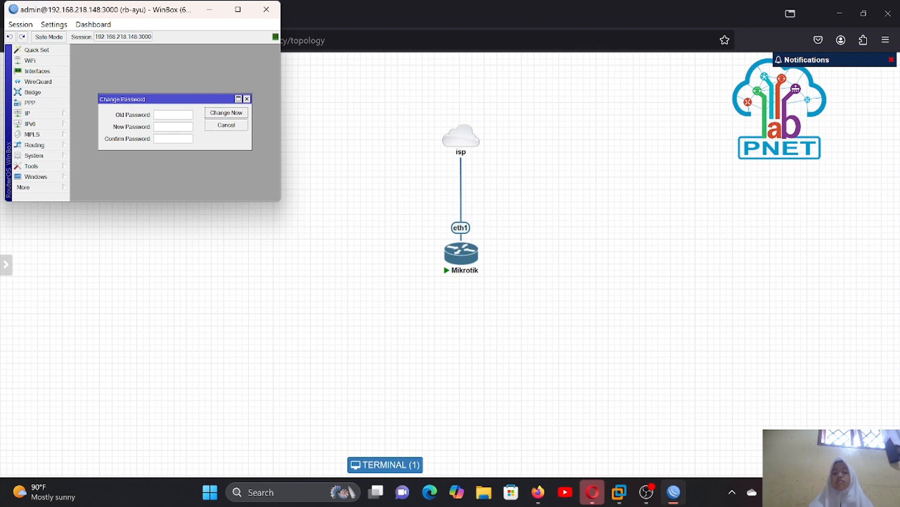
pyautogui.click(237, 10)
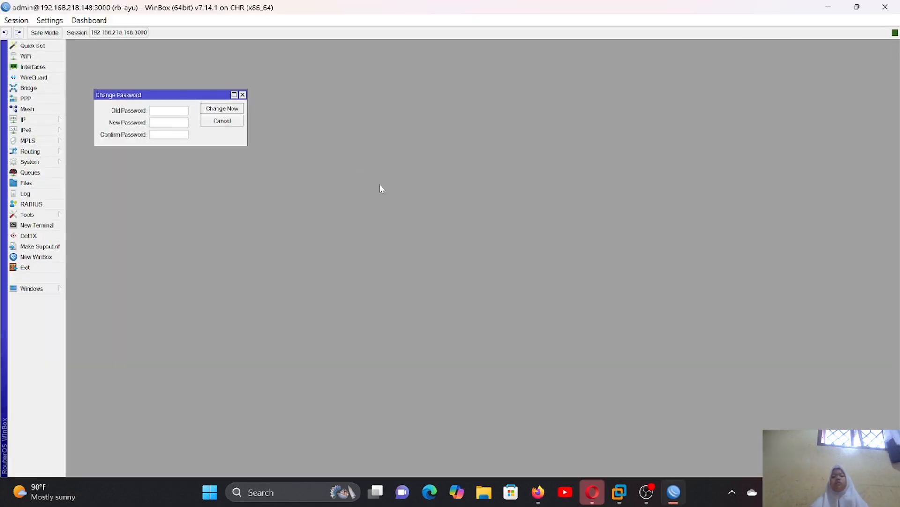
# - Dismiss the password change prompt without entering a new password
pyautogui.click(243, 95)
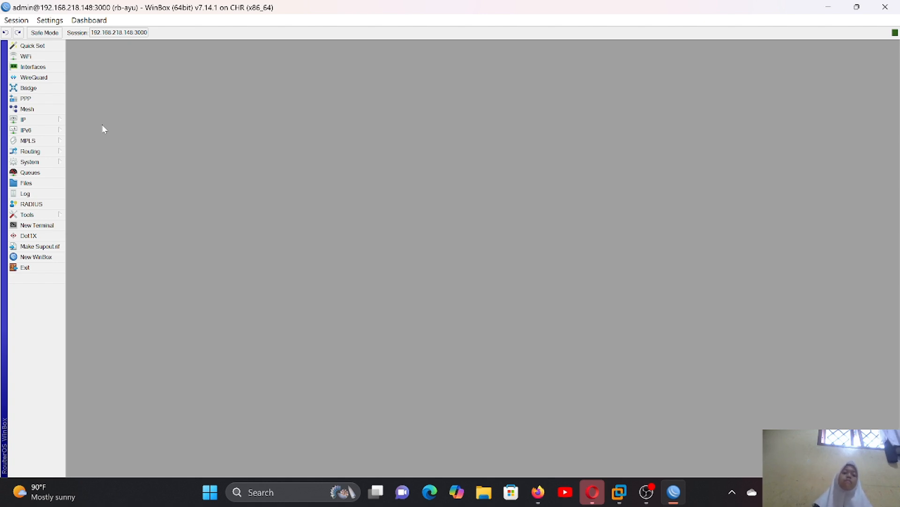
pyautogui.click(57, 120)
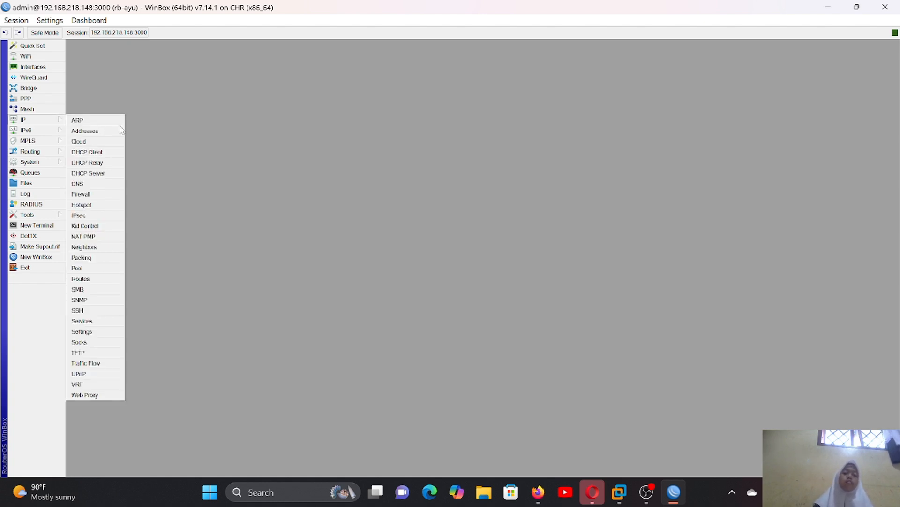
pyautogui.click(91, 290)
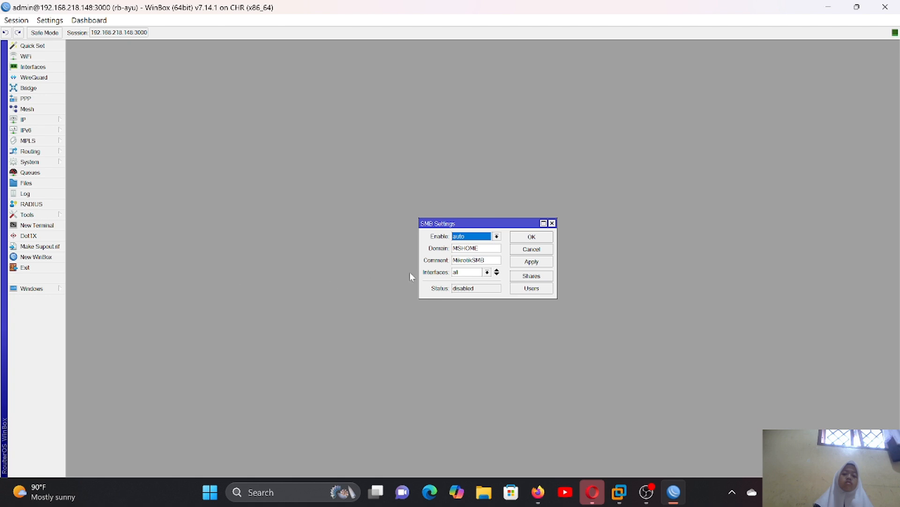
pyautogui.click(553, 224)
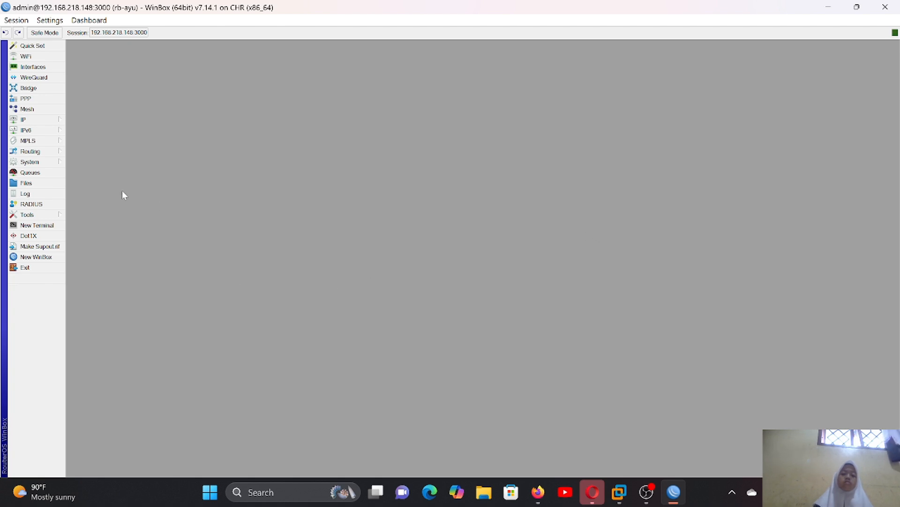
# - Open the router's IP service list and enable the api and api-ssl services
pyautogui.click(59, 121)
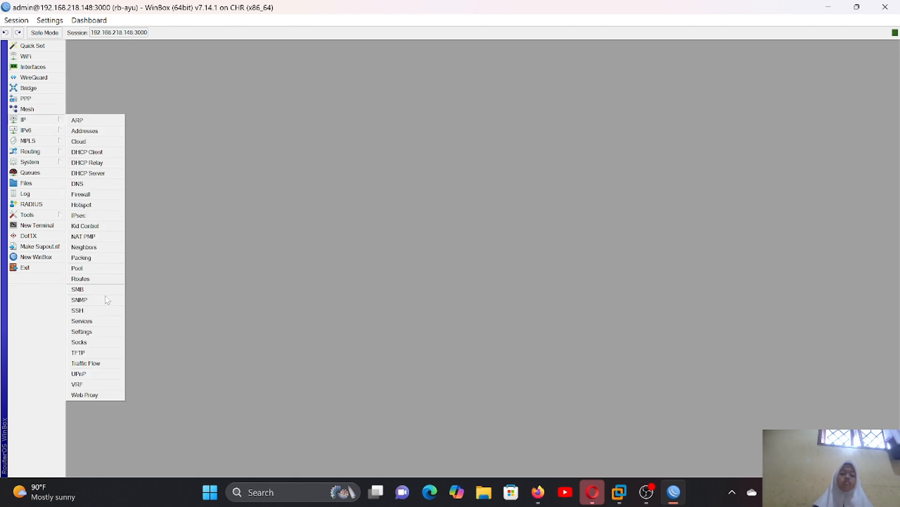
pyautogui.click(83, 321)
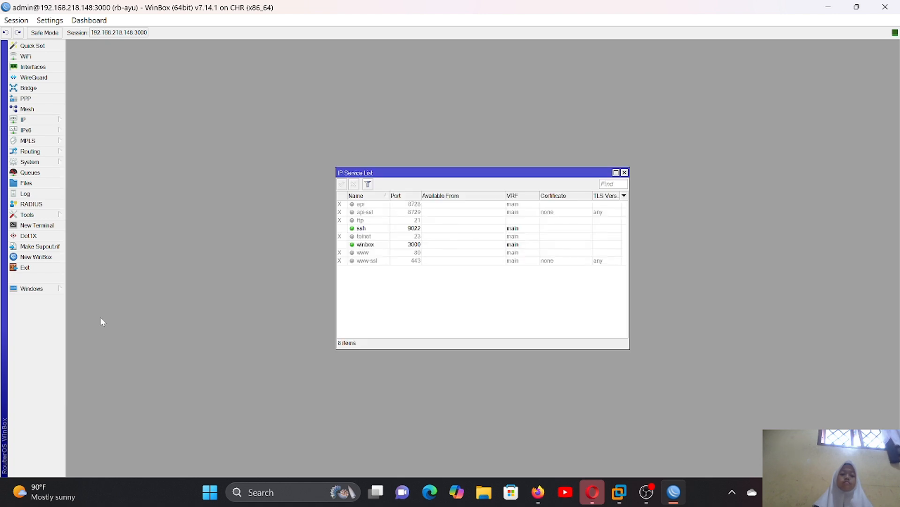
pyautogui.click(367, 206)
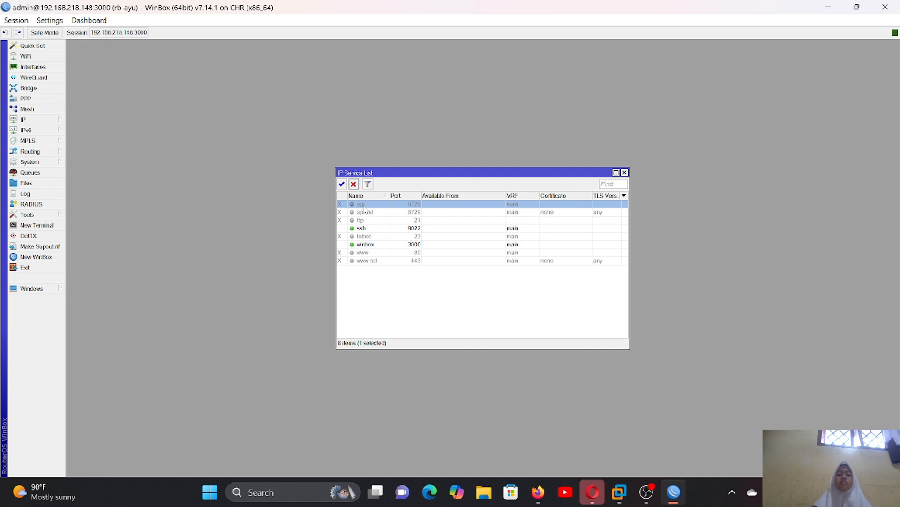
pyautogui.click(342, 185)
pyautogui.click(359, 212)
pyautogui.click(343, 185)
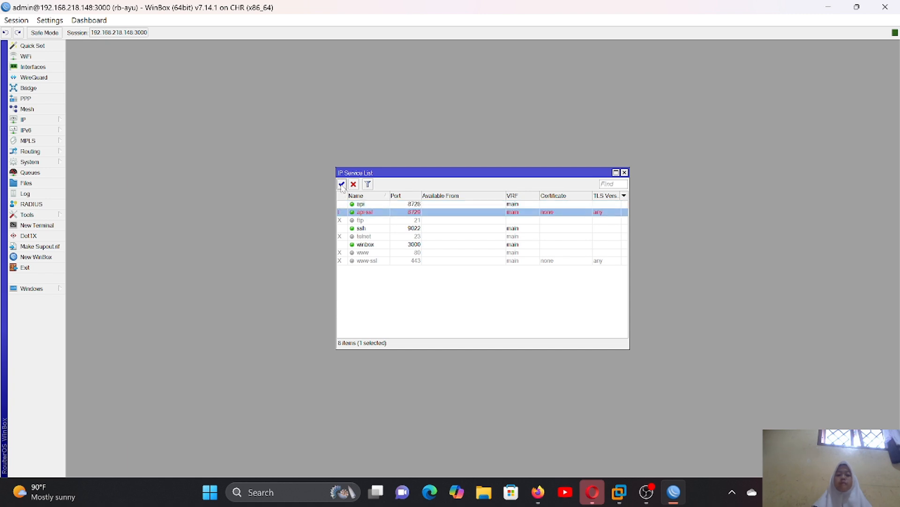
# - Enable the ftp, telnet and www services in the IP service list
pyautogui.doubleClick(360, 220)
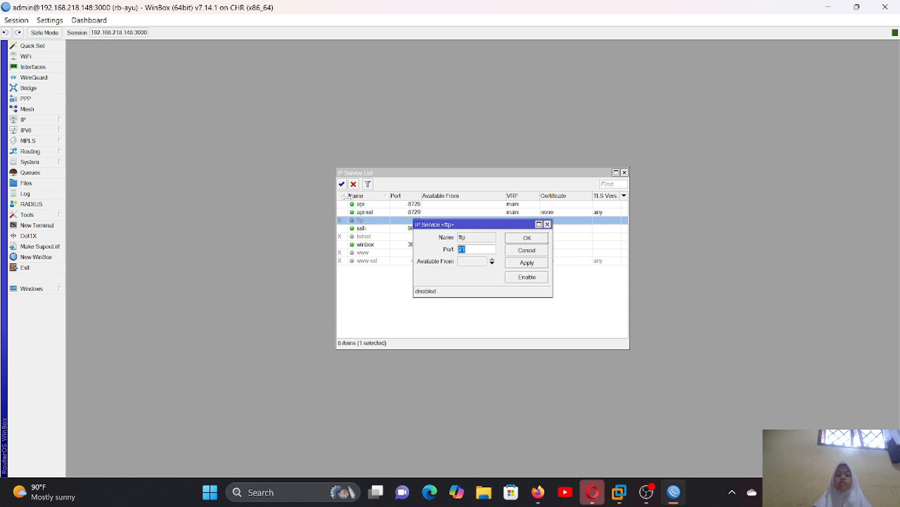
pyautogui.click(547, 224)
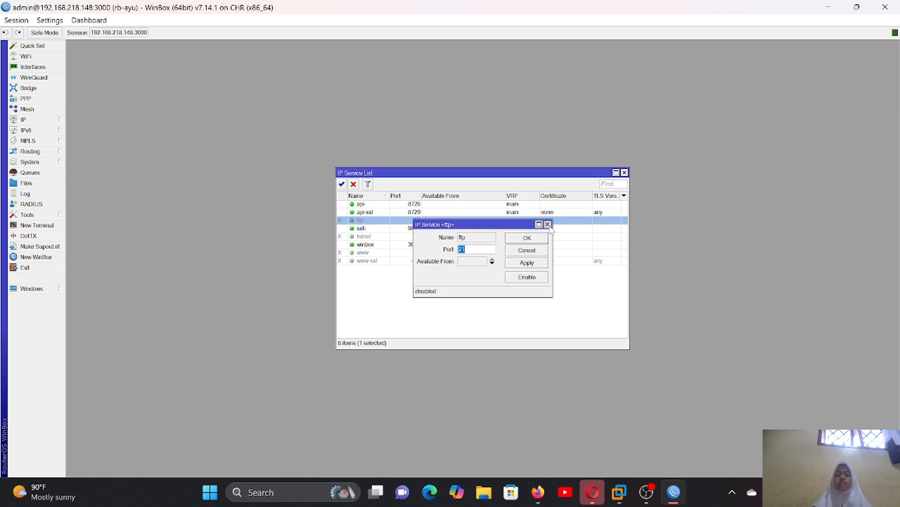
pyautogui.click(342, 184)
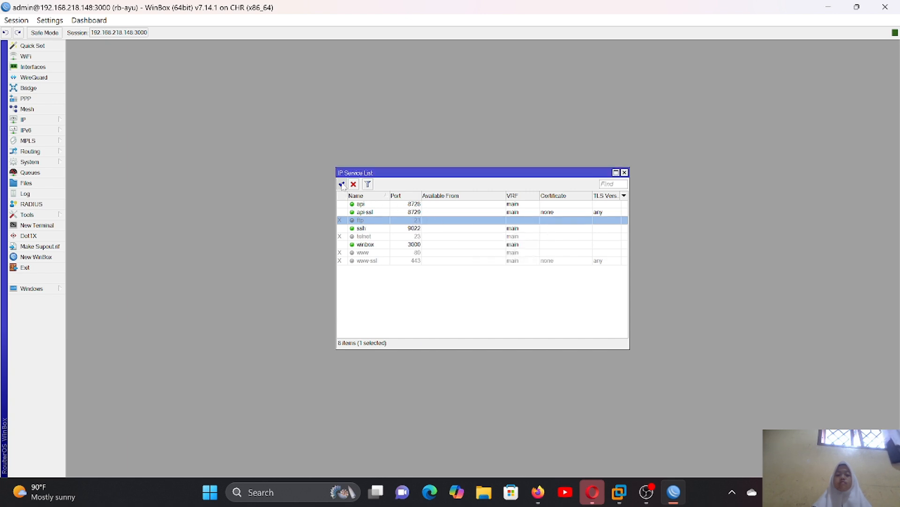
pyautogui.click(365, 237)
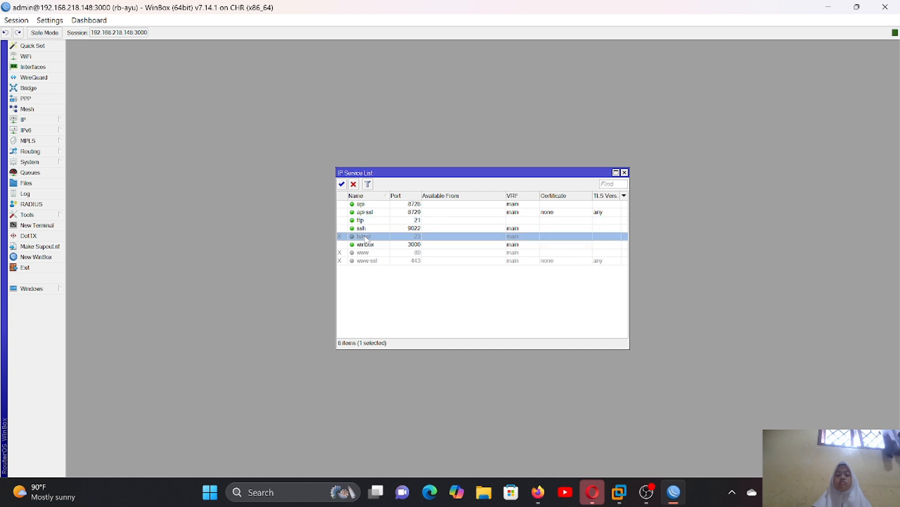
pyautogui.click(342, 184)
pyautogui.click(364, 252)
pyautogui.click(342, 184)
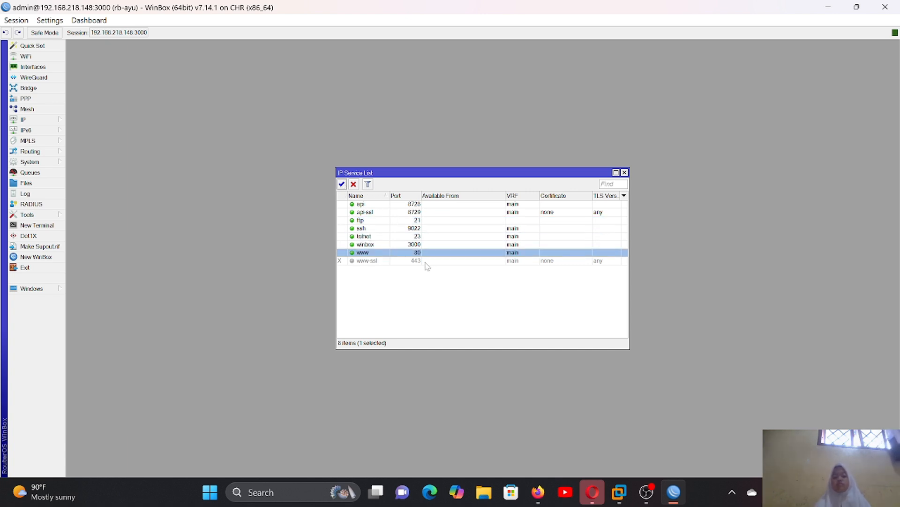
# - Set the ssh service's port to 22 and confirm the change
pyautogui.click(418, 229)
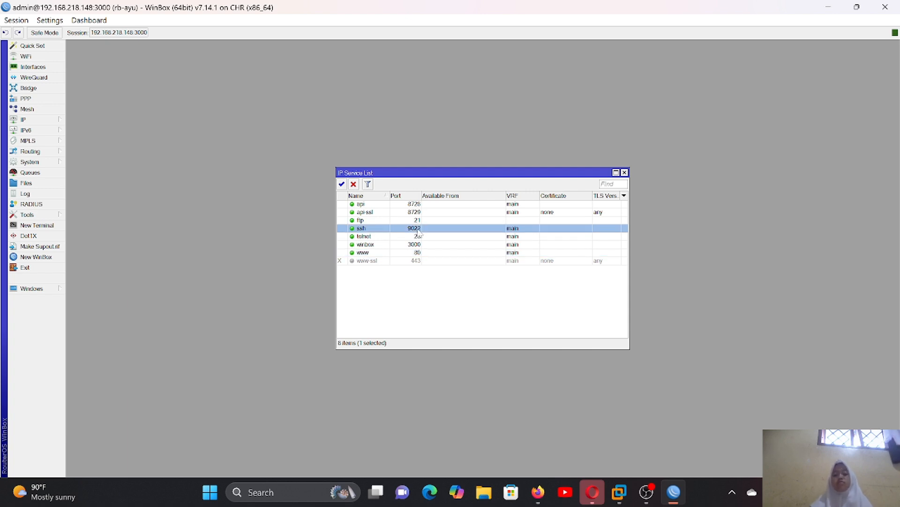
pyautogui.doubleClick(418, 229)
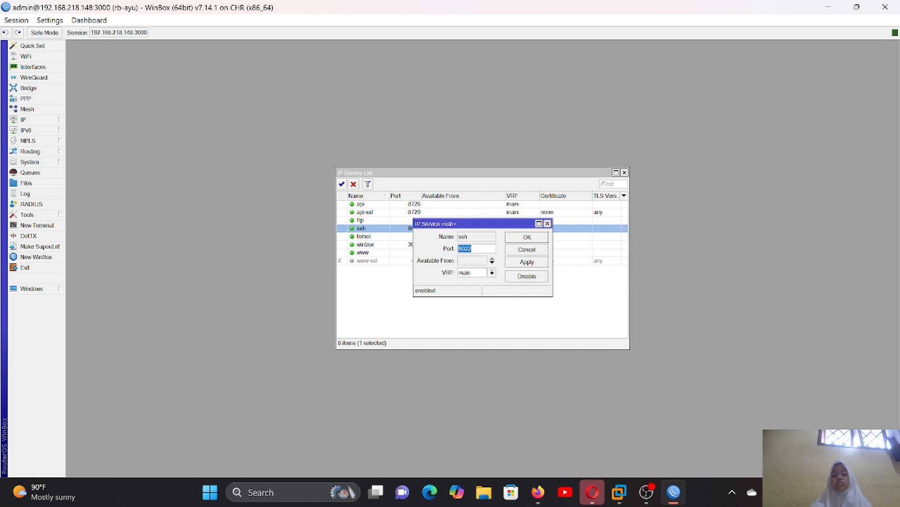
pyautogui.click(465, 248)
pyautogui.press('BackSpace')
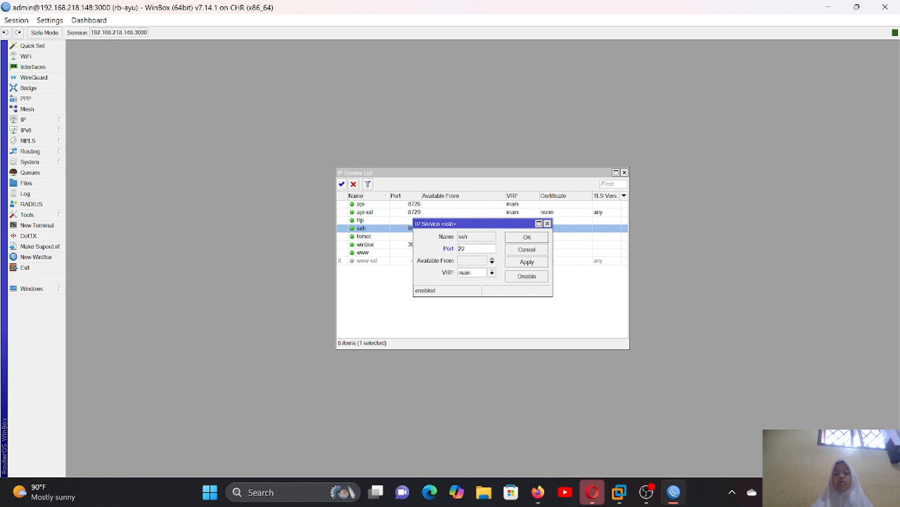
pyautogui.click(526, 236)
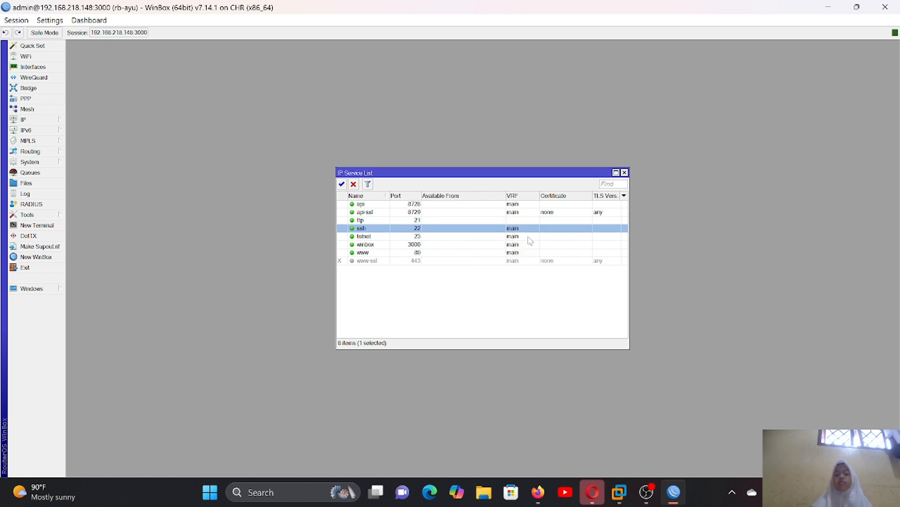
# - Set the winbox service's port to 8291, apply it and close the service's settings
pyautogui.click(396, 244)
pyautogui.doubleClick(396, 244)
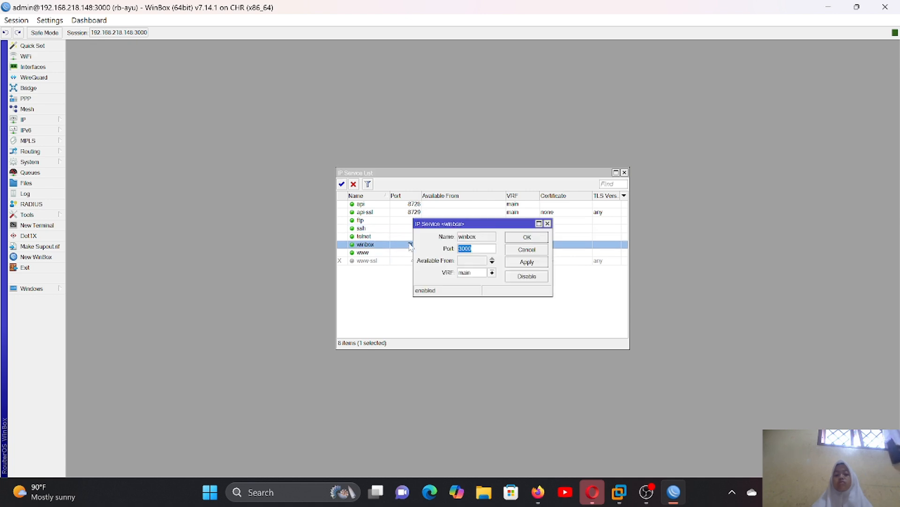
pyautogui.press('BackSpace')
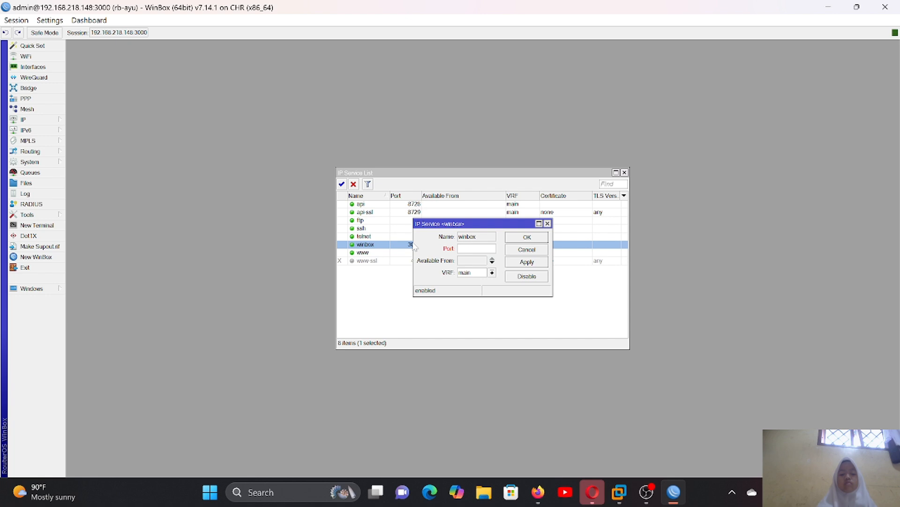
pyautogui.write('82')
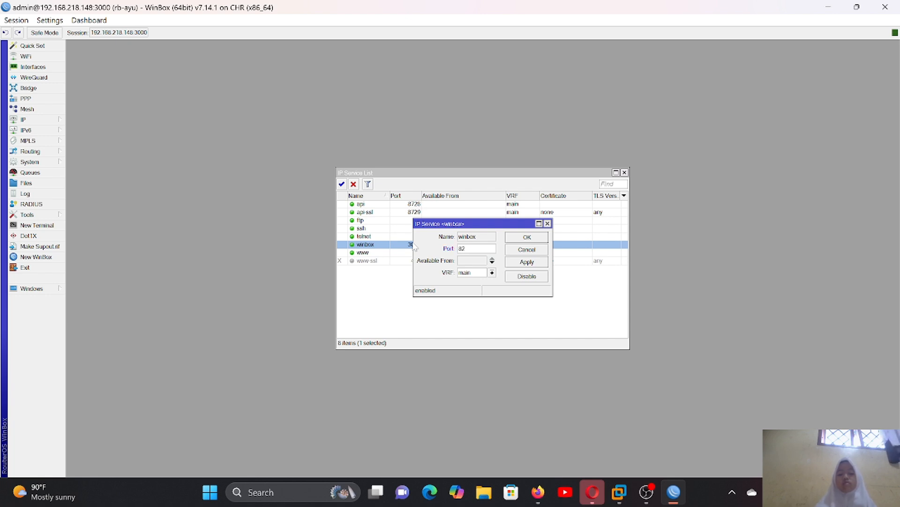
pyautogui.write('91')
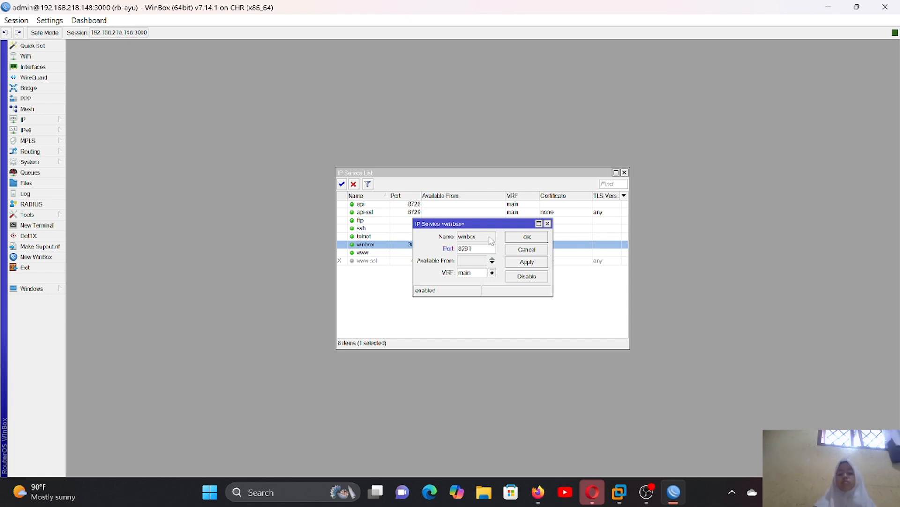
pyautogui.click(537, 262)
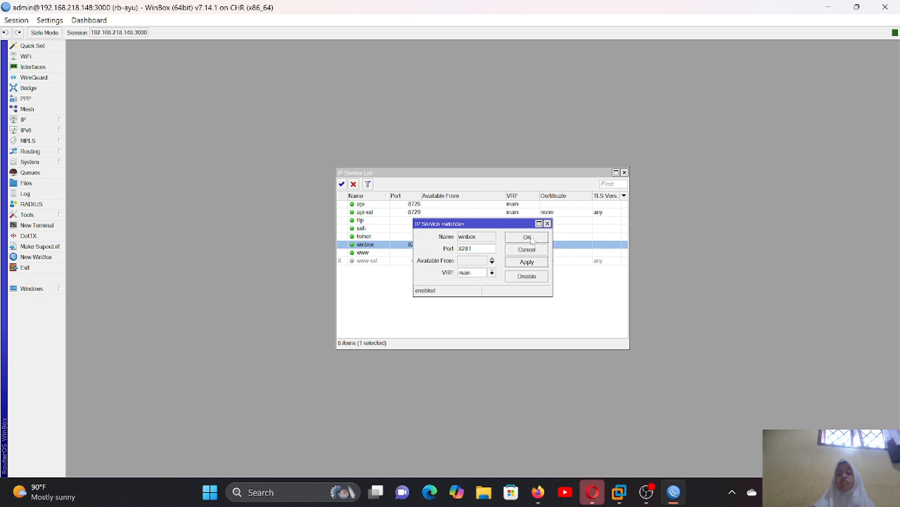
pyautogui.click(533, 237)
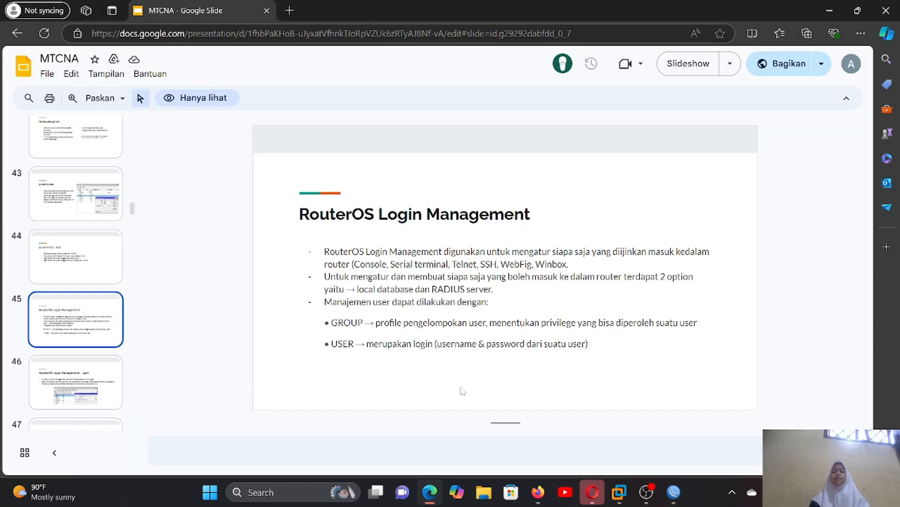
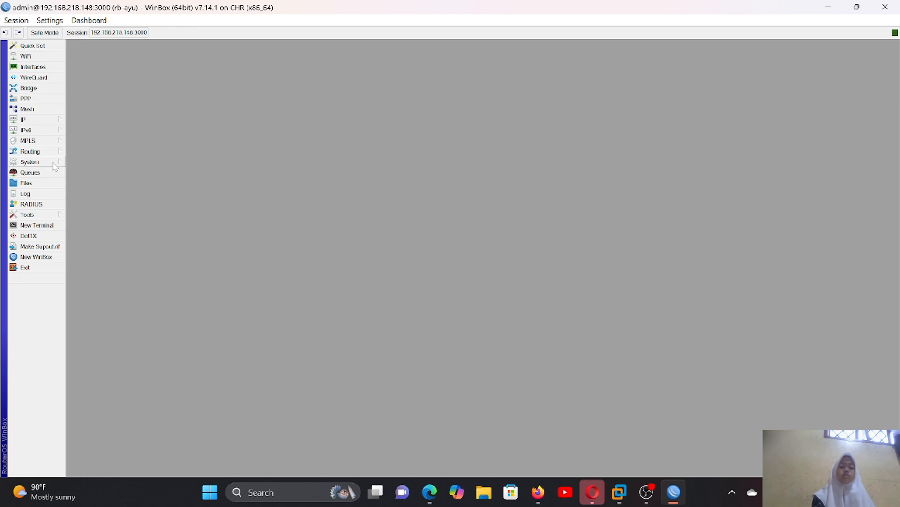
# - Open the router's user list and start a new user with the custom login name and the full group
pyautogui.click(55, 164)
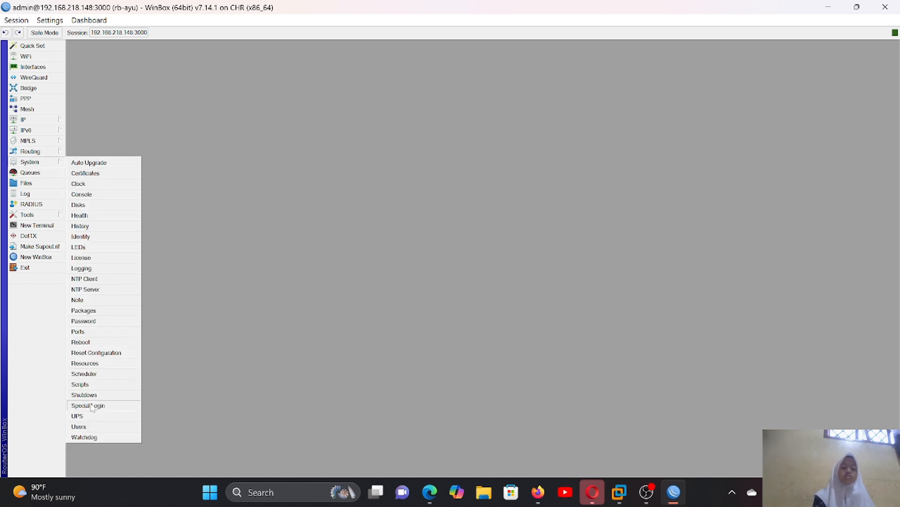
pyautogui.click(91, 425)
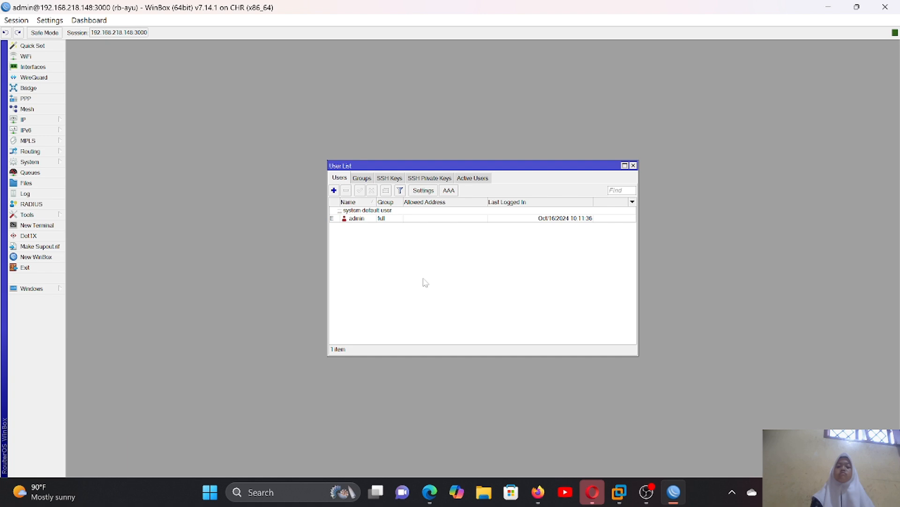
pyautogui.click(333, 190)
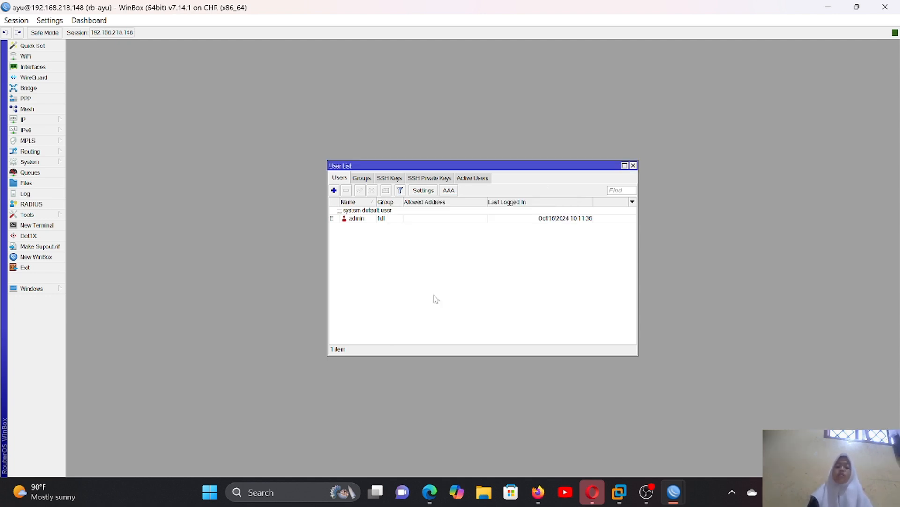
pyautogui.click(334, 190)
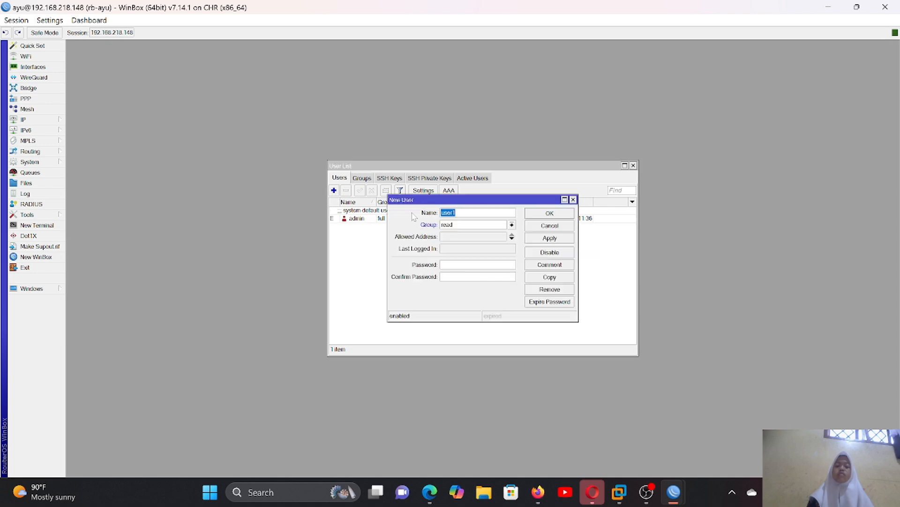
pyautogui.click(458, 212)
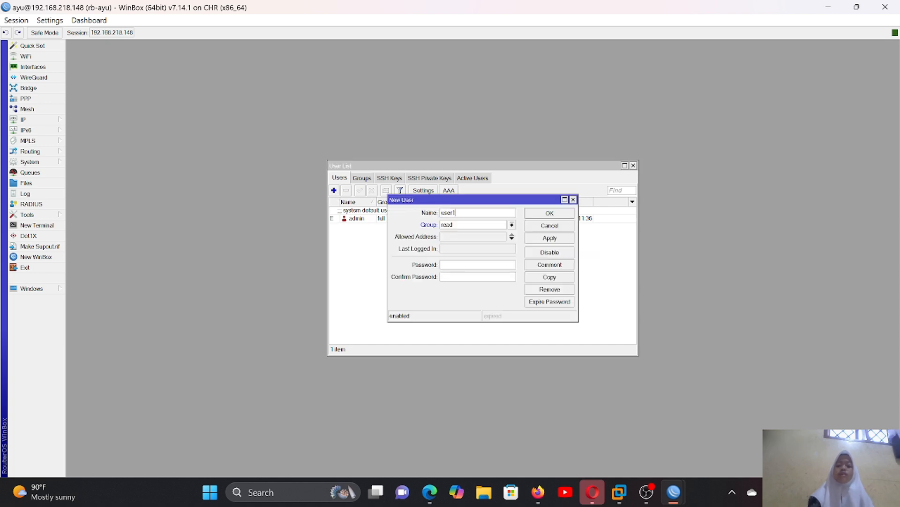
pyautogui.press('BackSpace')
pyautogui.press('BackSpace')
pyautogui.press('BackSpace')
pyautogui.press('BackSpace')
pyautogui.press('BackSpace')
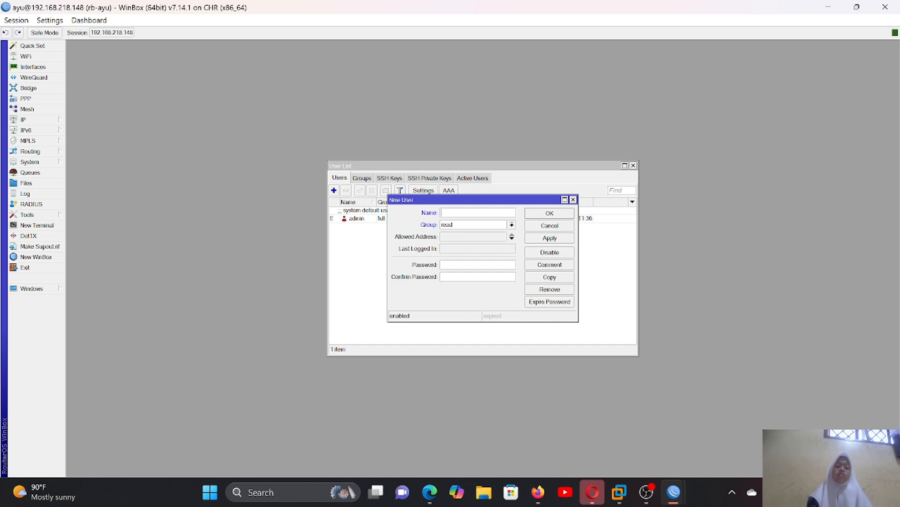
pyautogui.write('ayu')
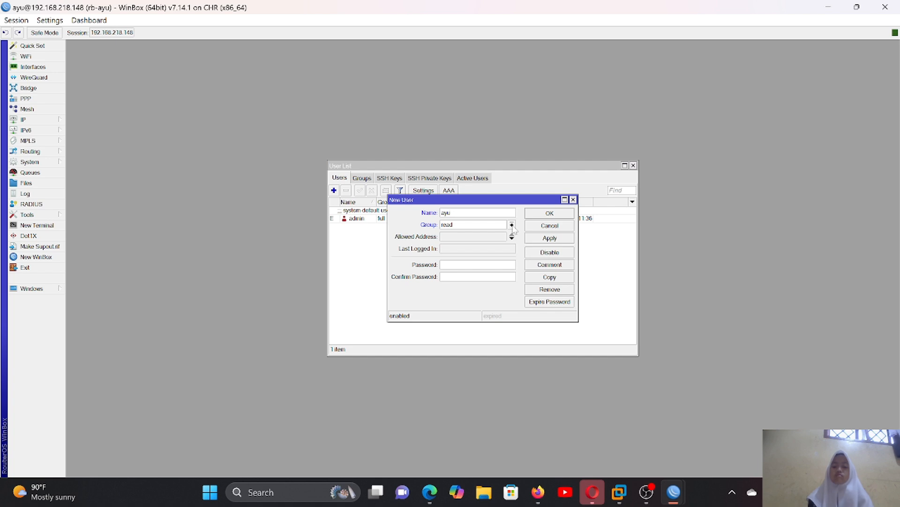
pyautogui.click(512, 225)
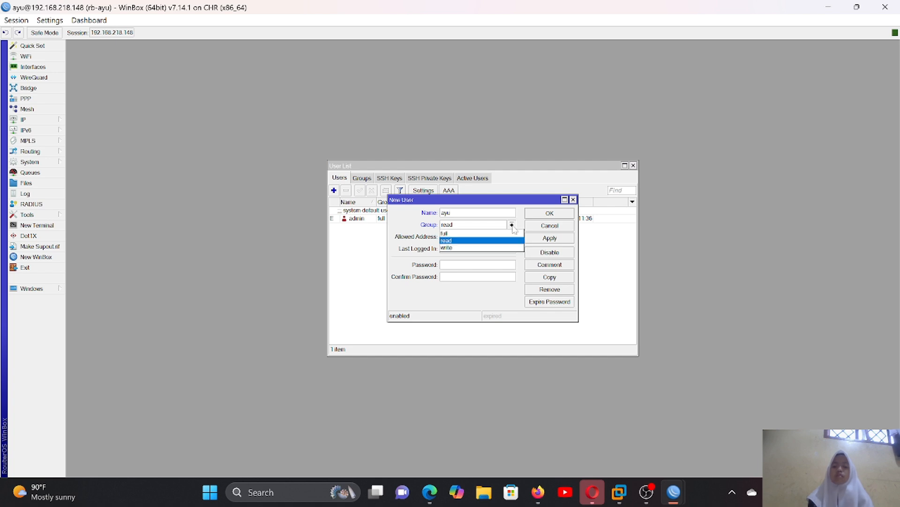
pyautogui.click(493, 233)
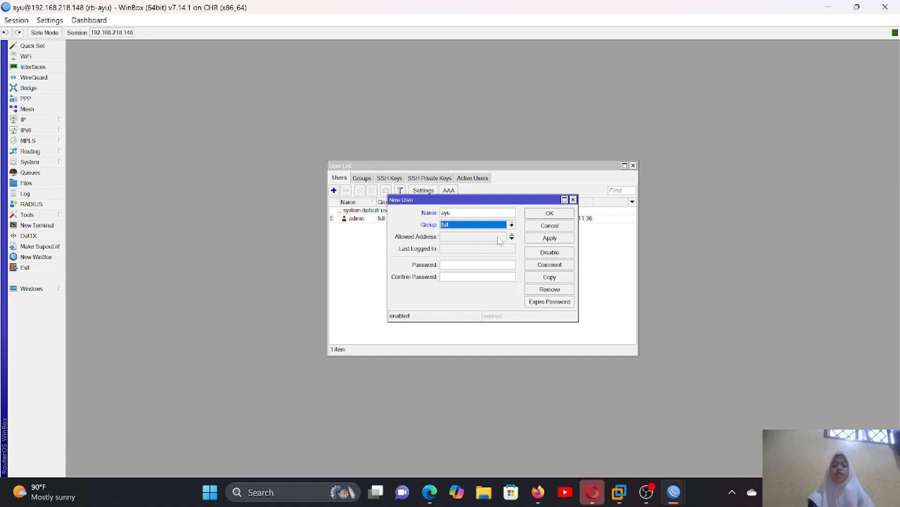
# - Enter and confirm the new user's password, apply the settings and close the user's dialog
pyautogui.press('Tab')
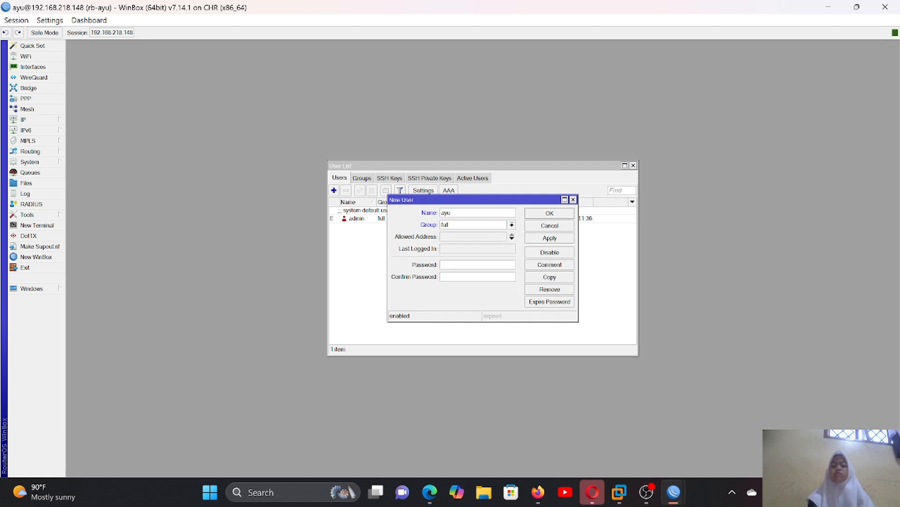
pyautogui.write('*')
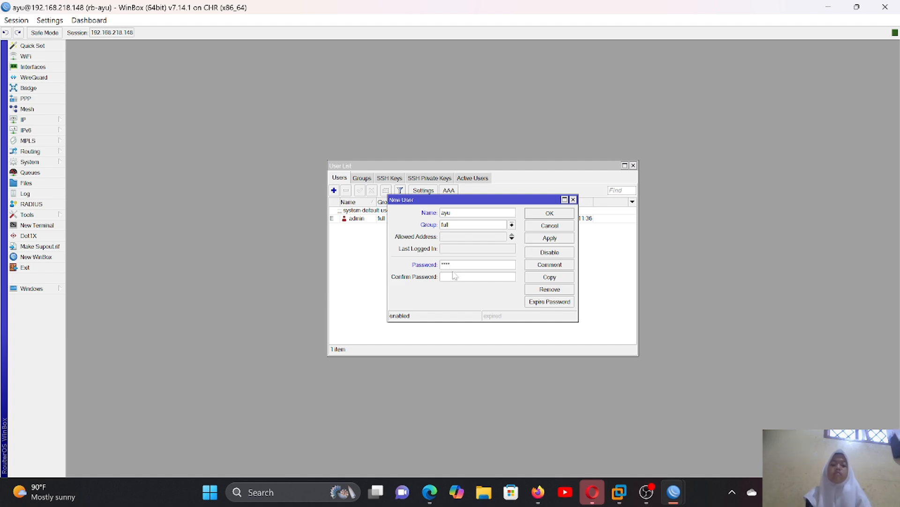
pyautogui.press('Tab')
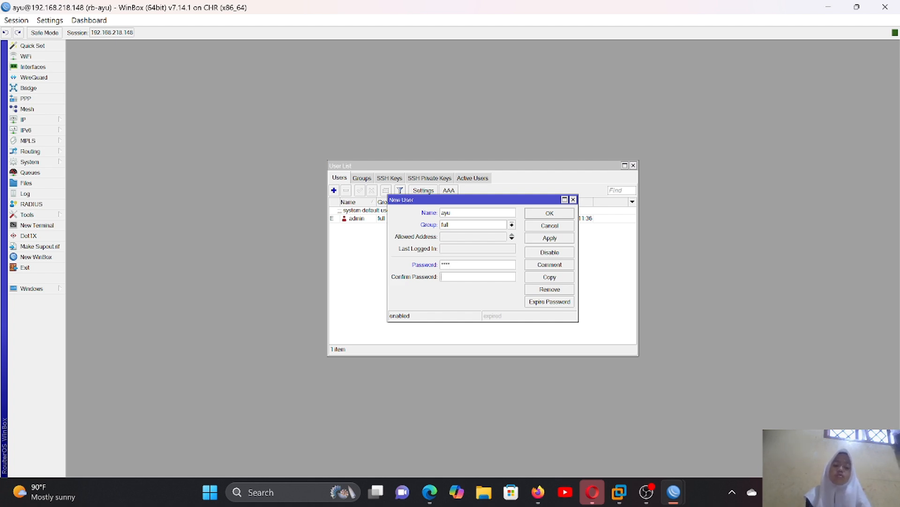
pyautogui.write('****')
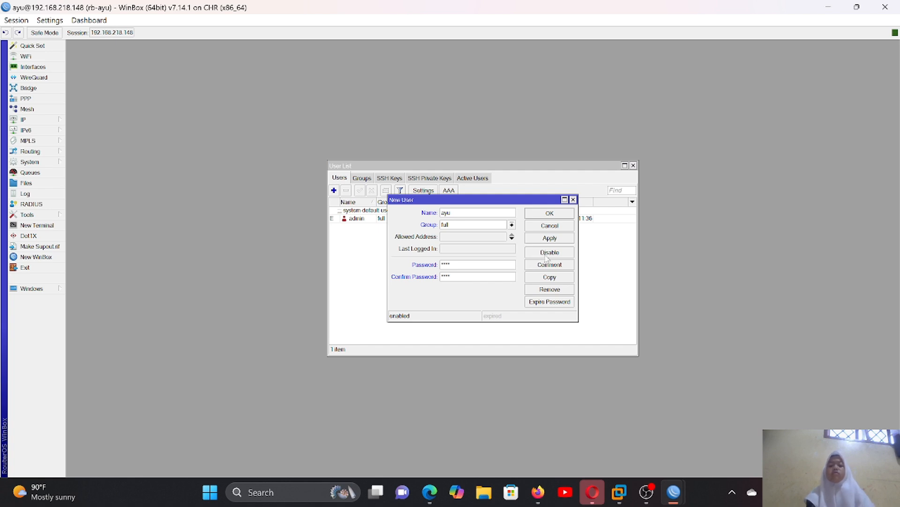
pyautogui.click(550, 240)
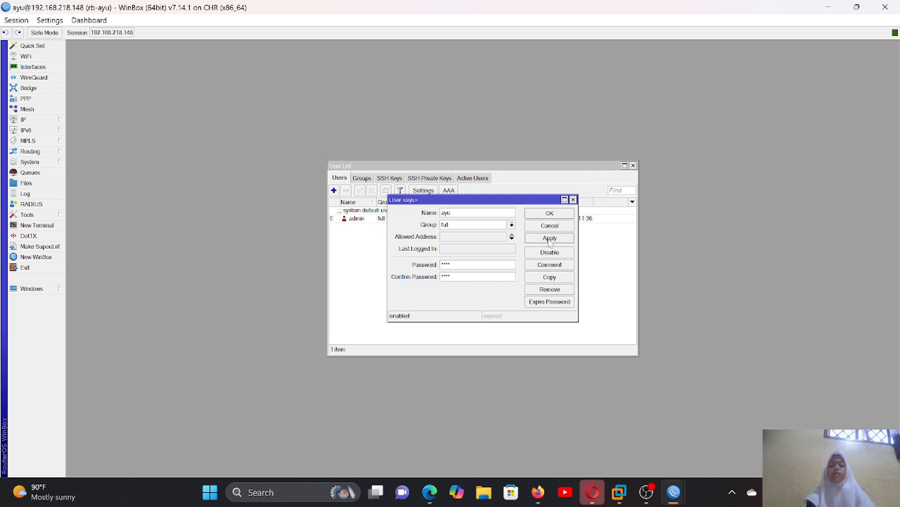
pyautogui.click(548, 213)
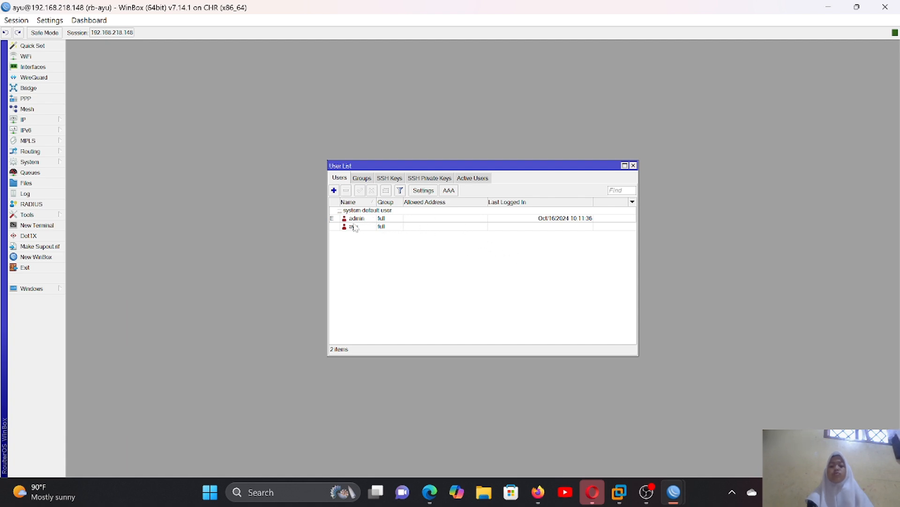
# - Log in to the router at 192.168.218.148 with the new user's login name and password, and close the IP service list
pyautogui.click(375, 219)
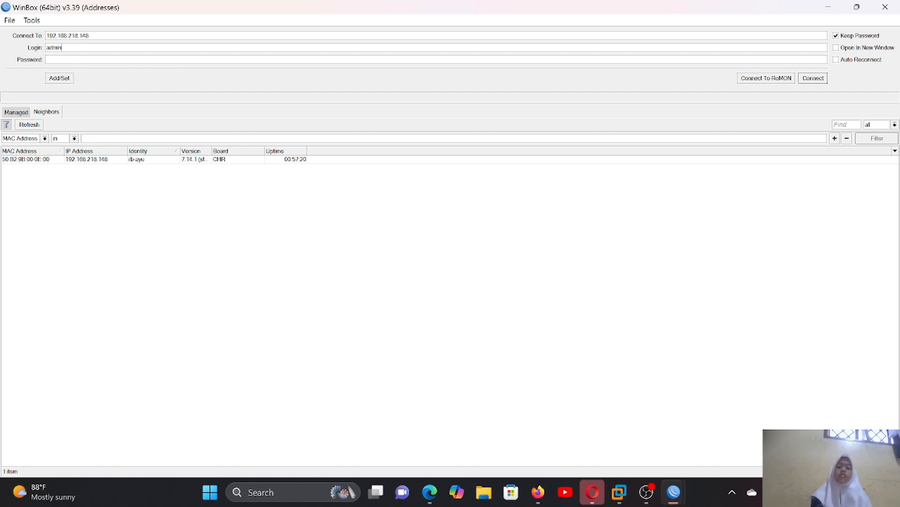
pyautogui.press('BackSpace')
pyautogui.press('BackSpace')
pyautogui.press('BackSpace')
pyautogui.press('BackSpace')
pyautogui.press('BackSpace')
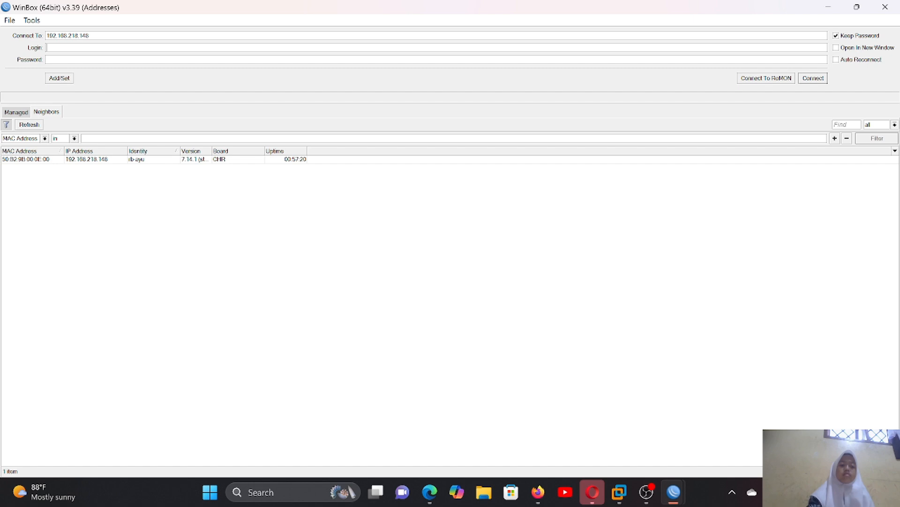
pyautogui.write('ayu')
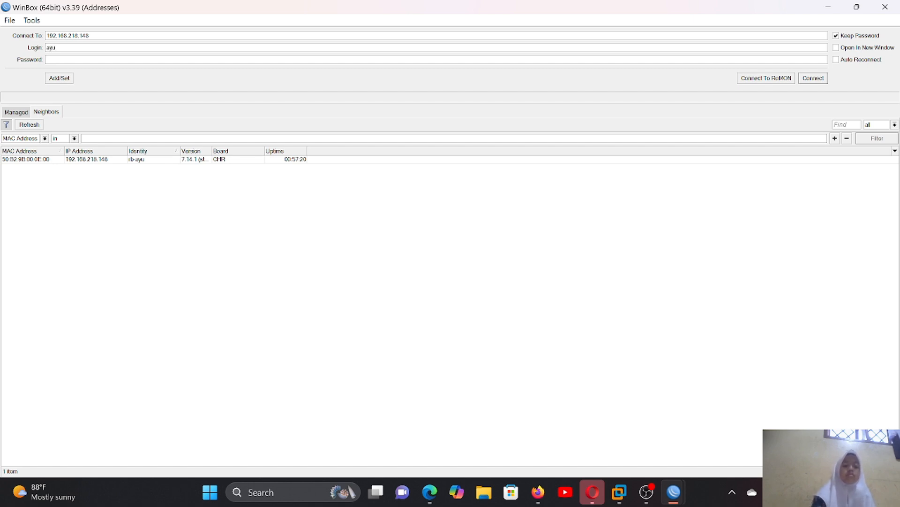
pyautogui.press('Tab')
pyautogui.write('***')
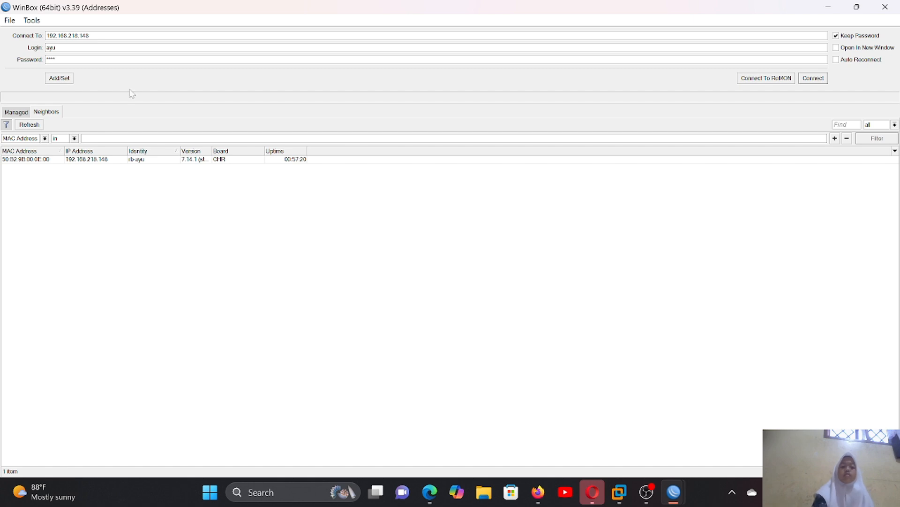
pyautogui.click(168, 160)
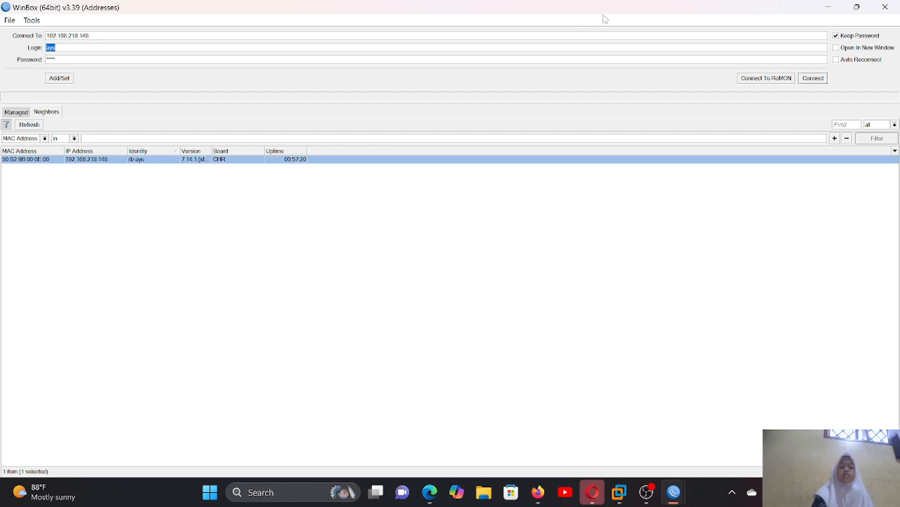
pyautogui.click(814, 79)
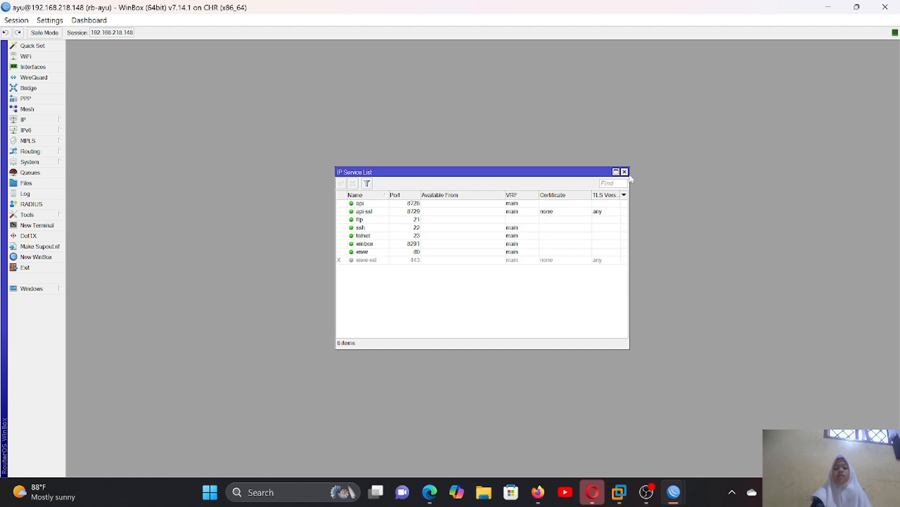
pyautogui.click(624, 172)
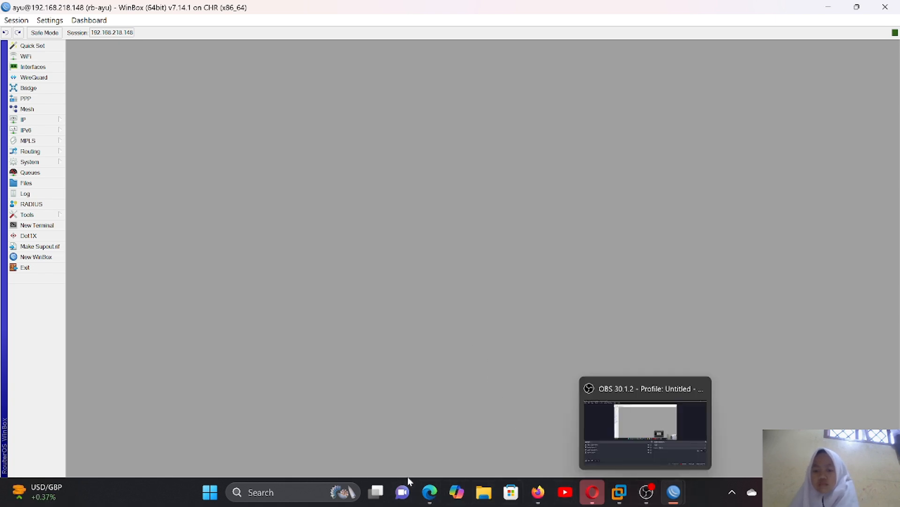
# - Switch to the MTCNA presentation in Edge and read the RouterOS Login Management slides on users and groups
pyautogui.click(432, 491)
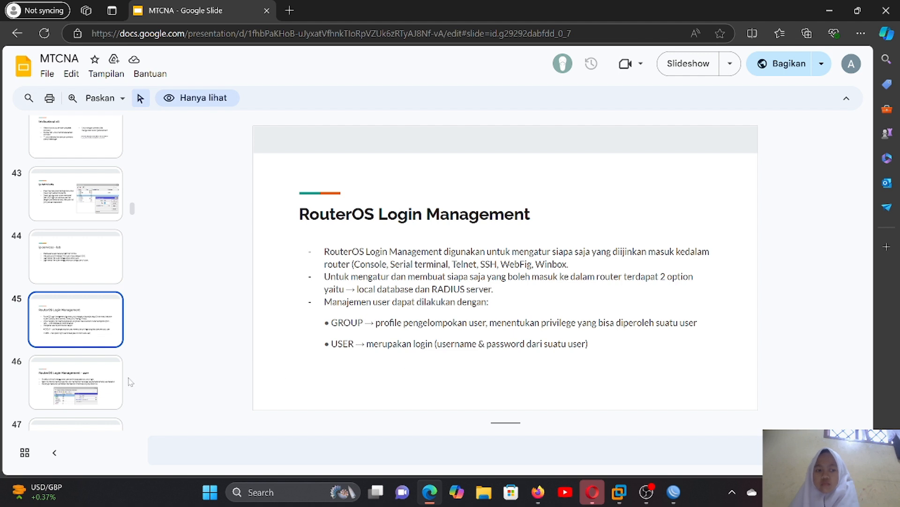
pyautogui.click(113, 379)
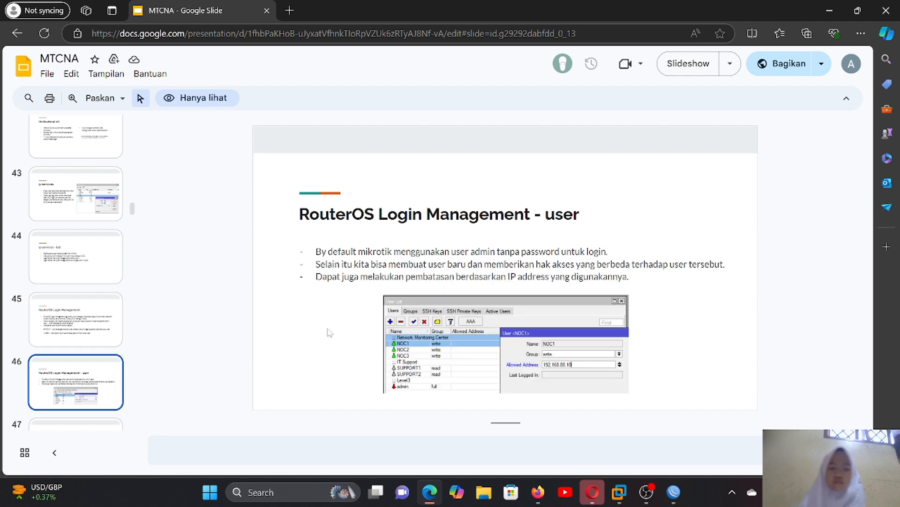
pyautogui.scroll(-3, 75, 272)
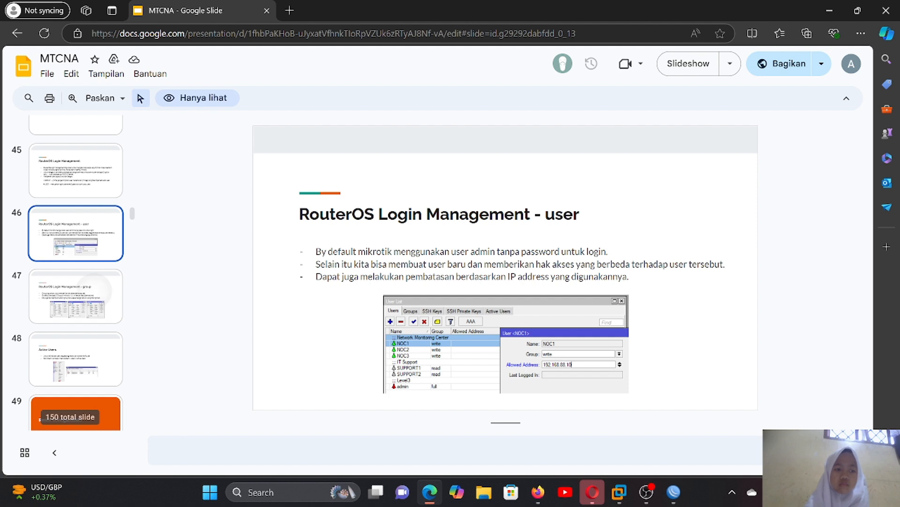
pyautogui.click(100, 292)
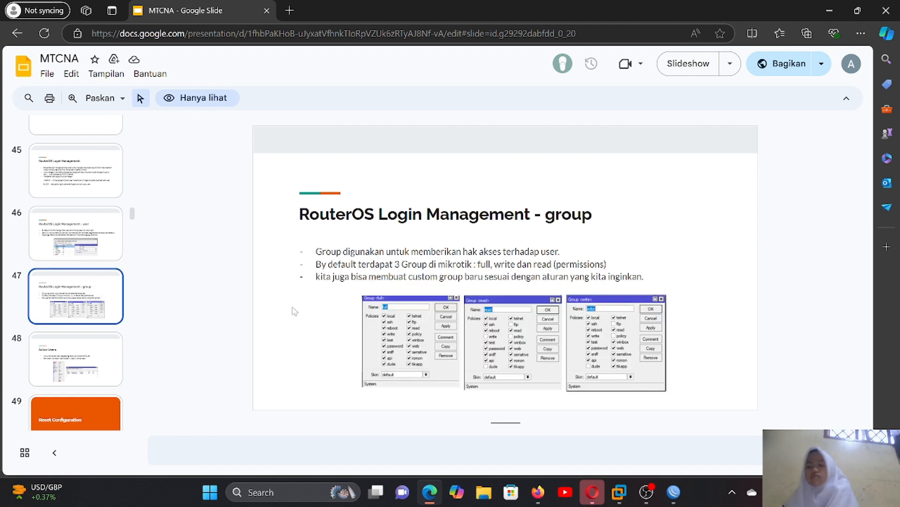
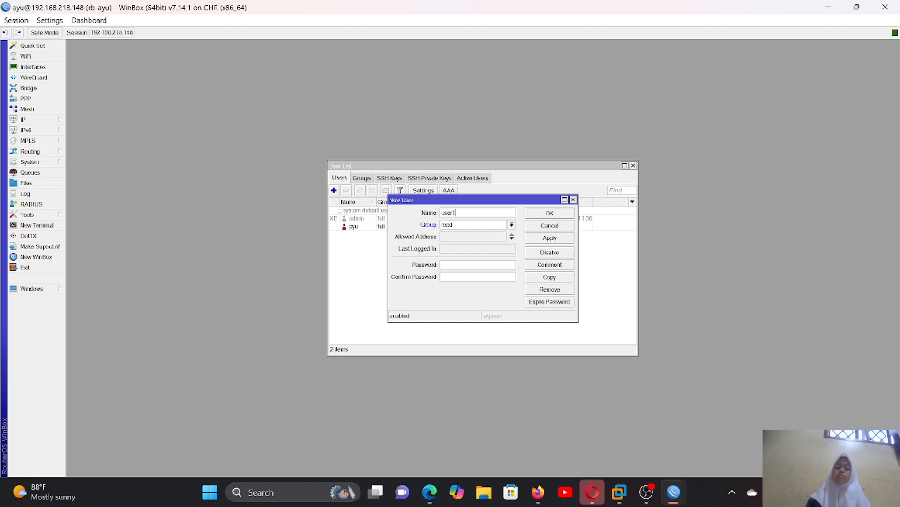
# - Enter and confirm the password for the new user user1, apply the settings and close the user's dialog
pyautogui.click(478, 264)
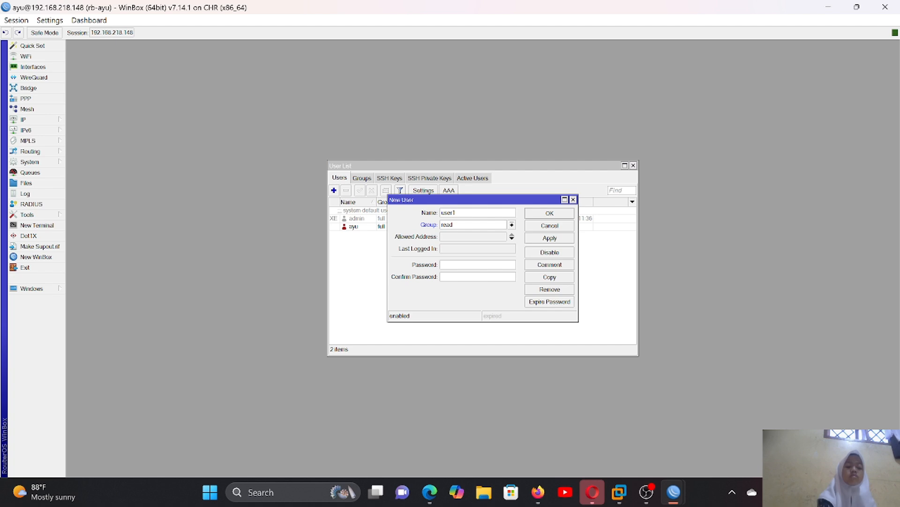
pyautogui.write('***')
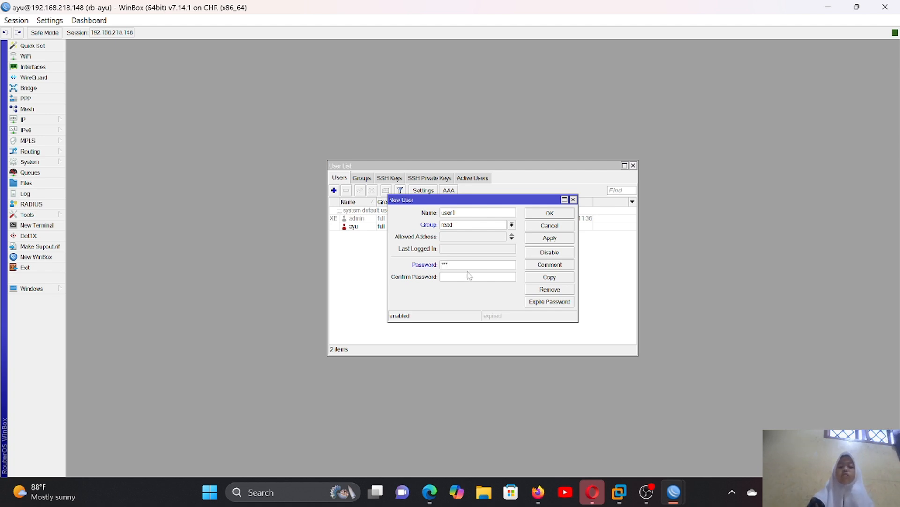
pyautogui.press('Tab')
pyautogui.write('***')
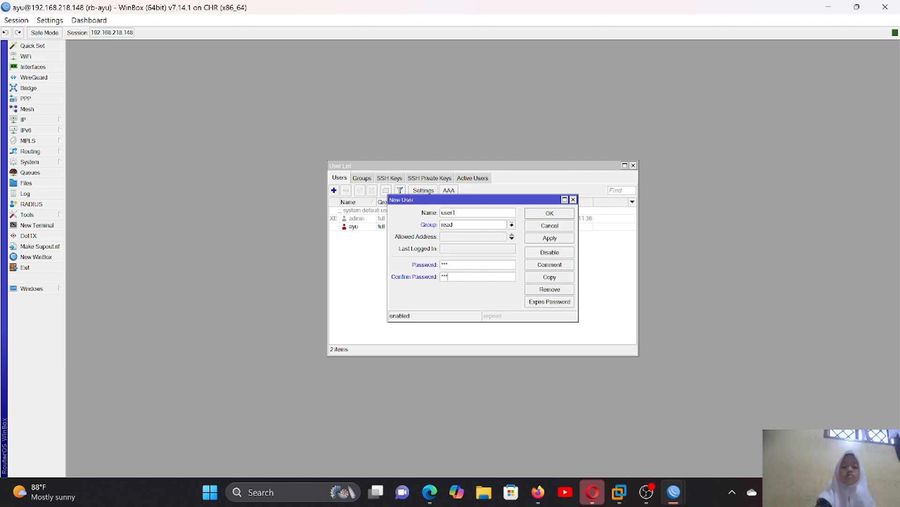
pyautogui.click(549, 238)
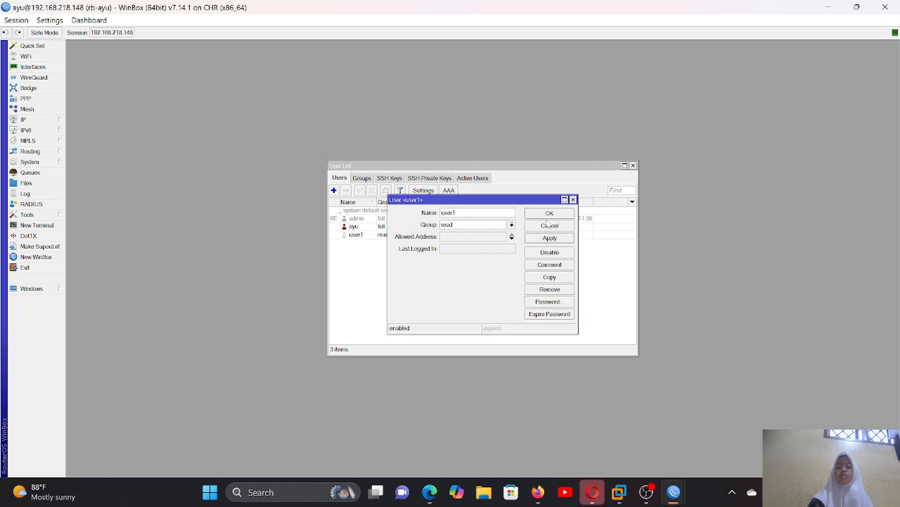
pyautogui.click(549, 213)
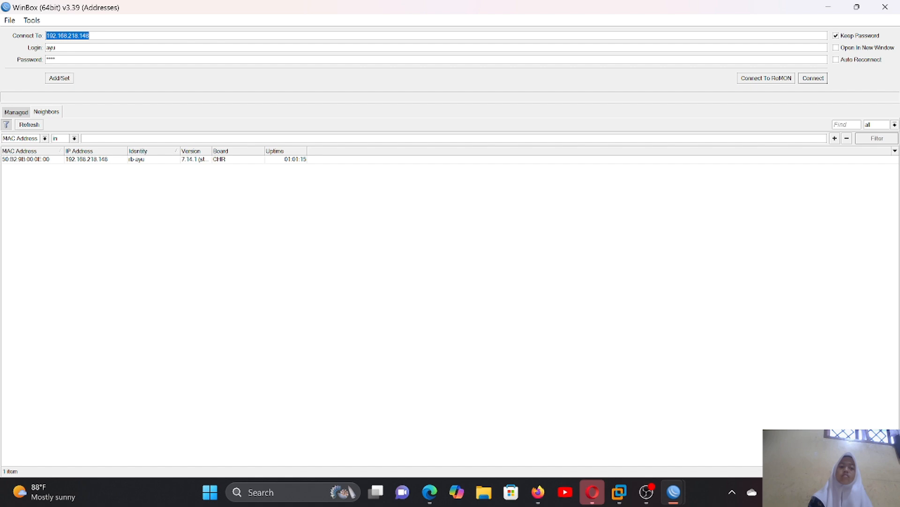
# - Log in to the router at 192.168.218.148 as user1 with that account's password, and close the IP service list
pyautogui.click(57, 48)
pyautogui.press('BackSpace')
pyautogui.press('BackSpace')
pyautogui.press('BackSpace')
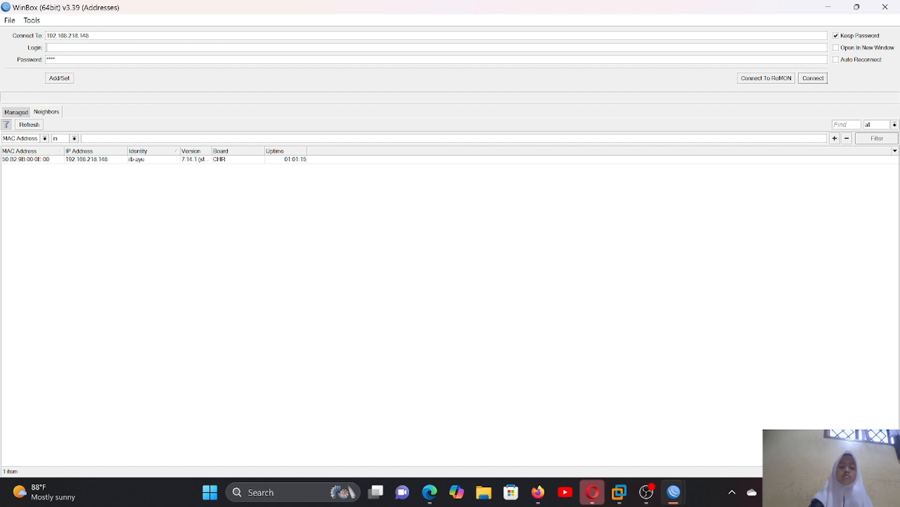
pyautogui.write('use')
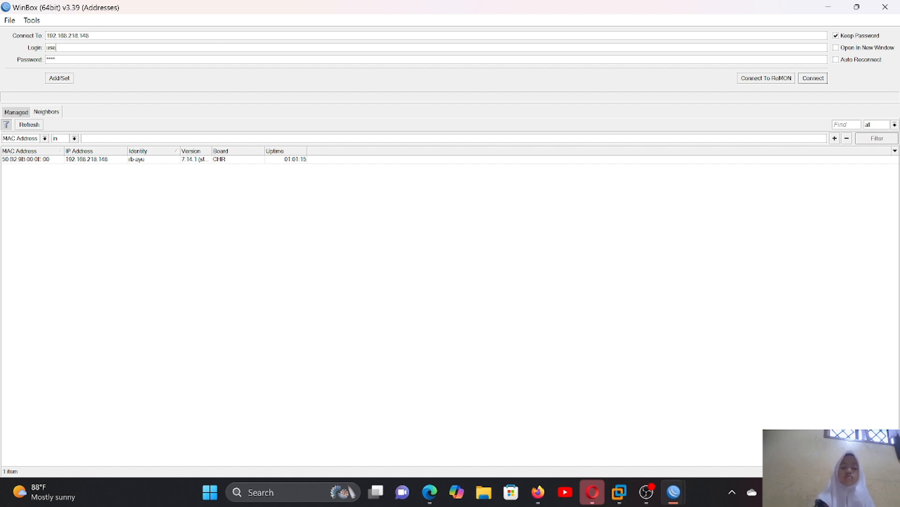
pyautogui.write('r1')
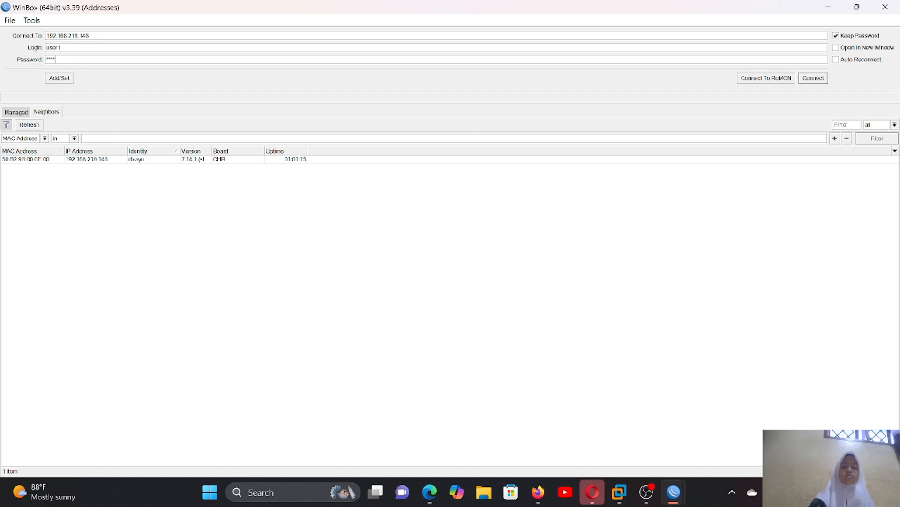
pyautogui.press('BackSpace')
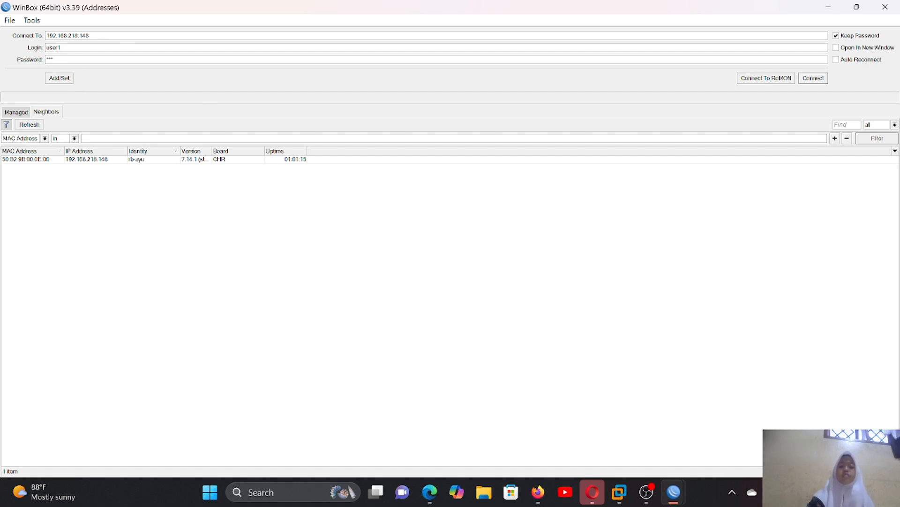
pyautogui.click(234, 161)
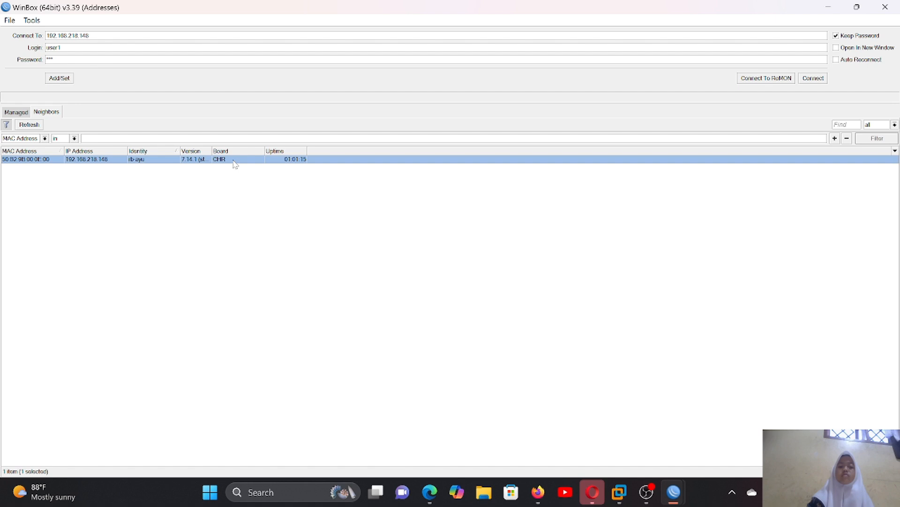
pyautogui.click(813, 78)
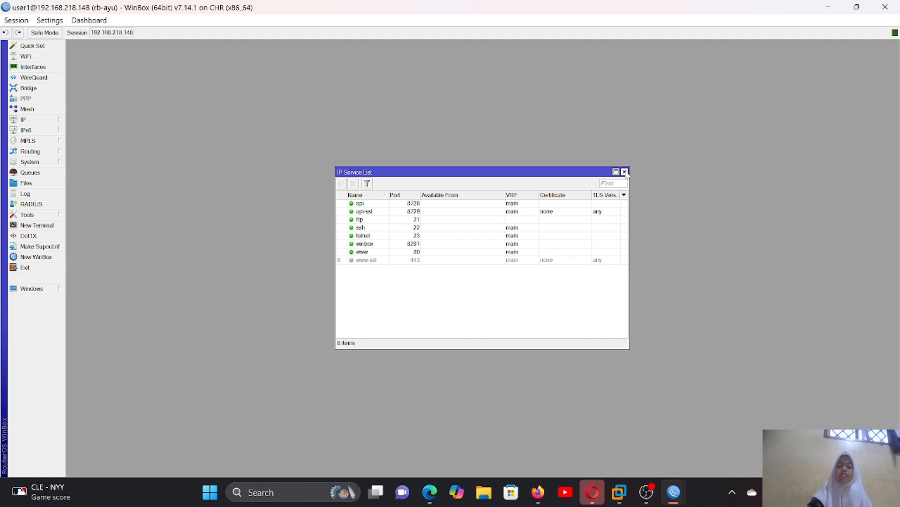
pyautogui.click(624, 172)
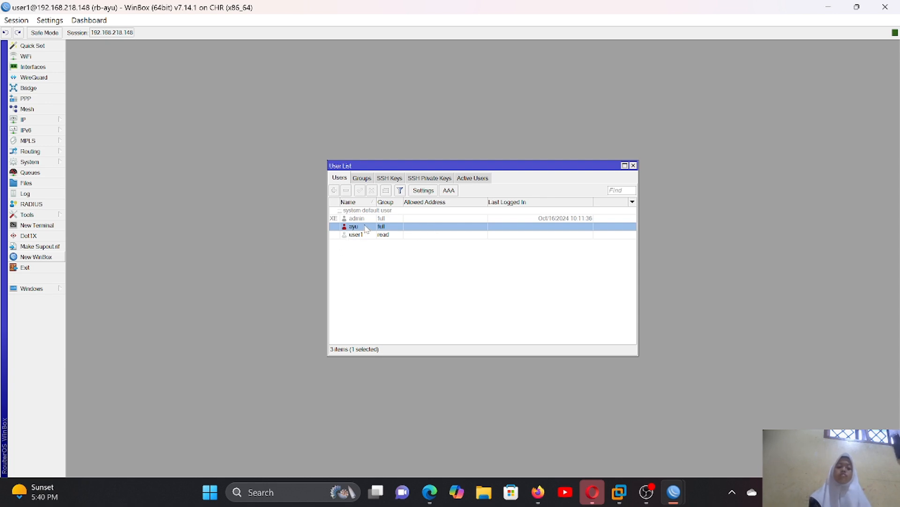
# - Start a new WinBox session, log back in with the custom full-access user's login name and password, and close the IP service list
pyautogui.click(38, 257)
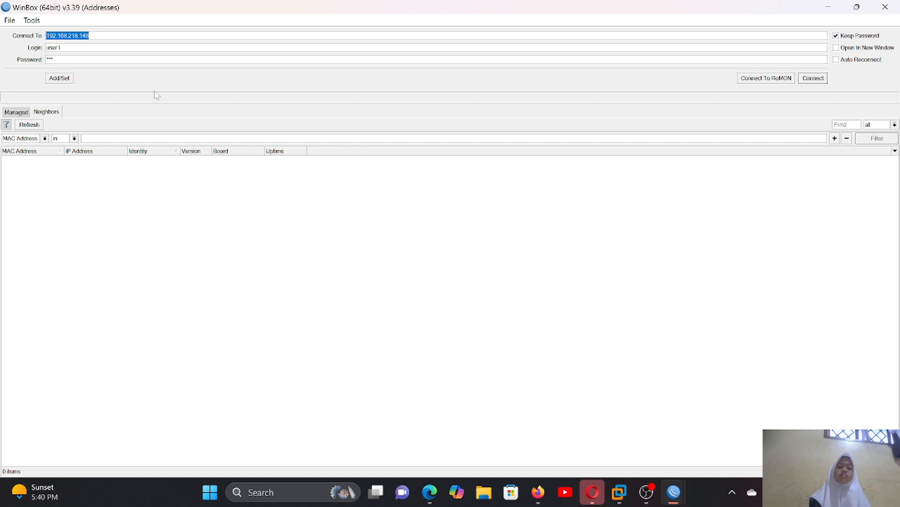
pyautogui.click(67, 47)
pyautogui.press('BackSpace')
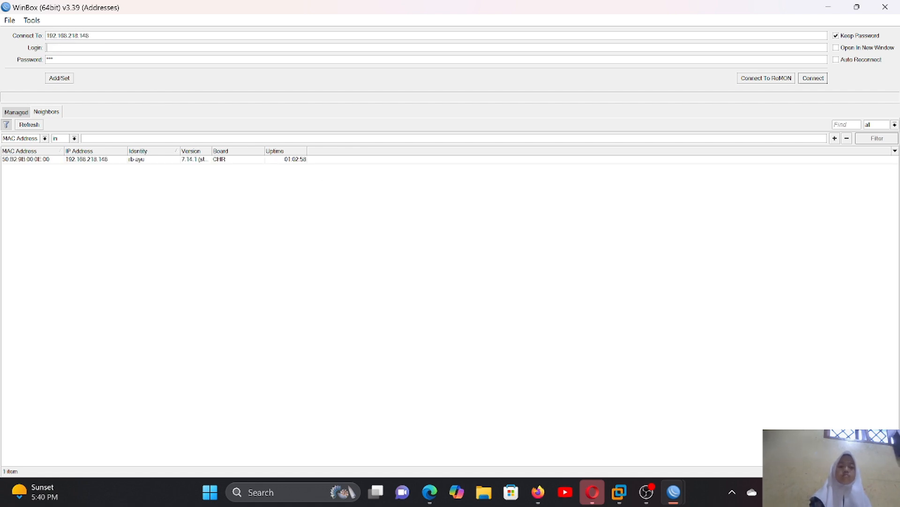
pyautogui.write('ay')
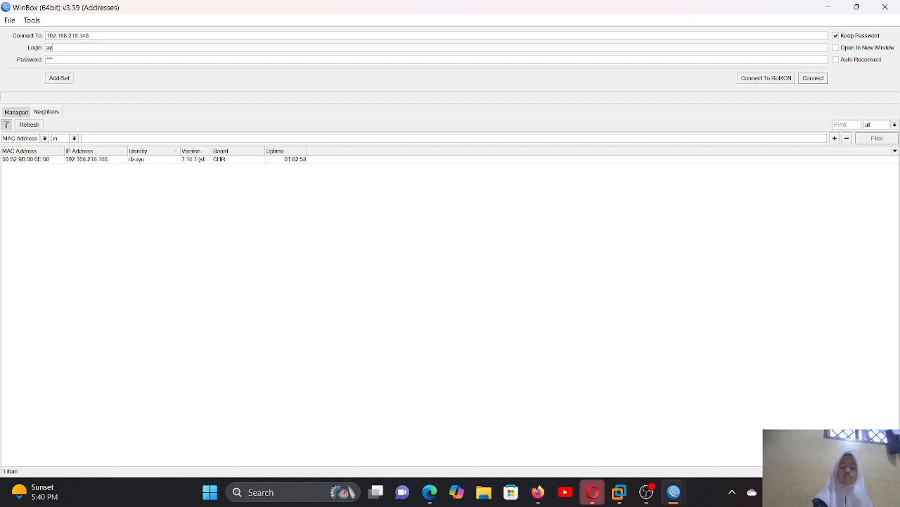
pyautogui.write('u')
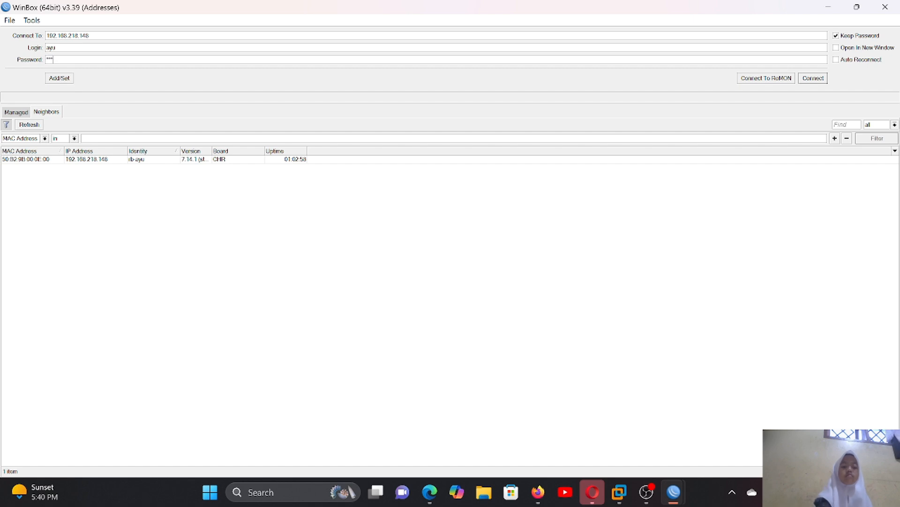
pyautogui.write('4')
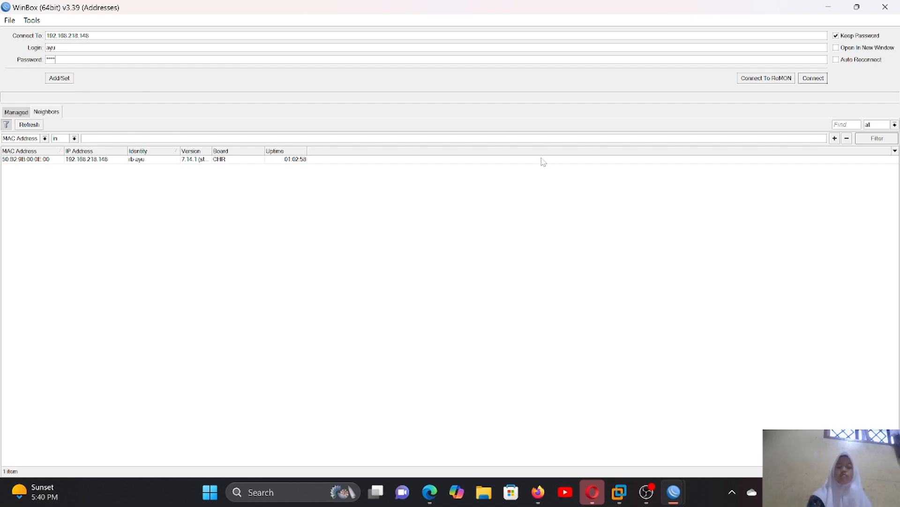
pyautogui.click(543, 160)
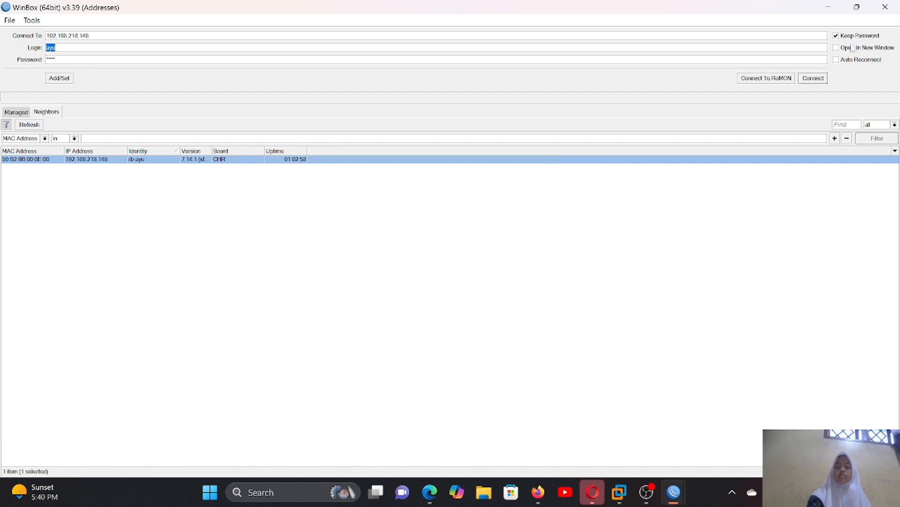
pyautogui.click(812, 78)
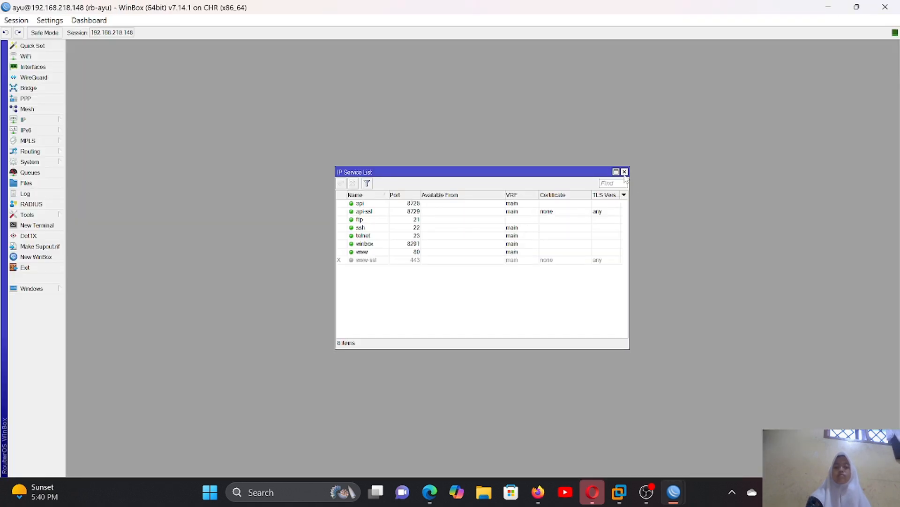
pyautogui.click(625, 172)
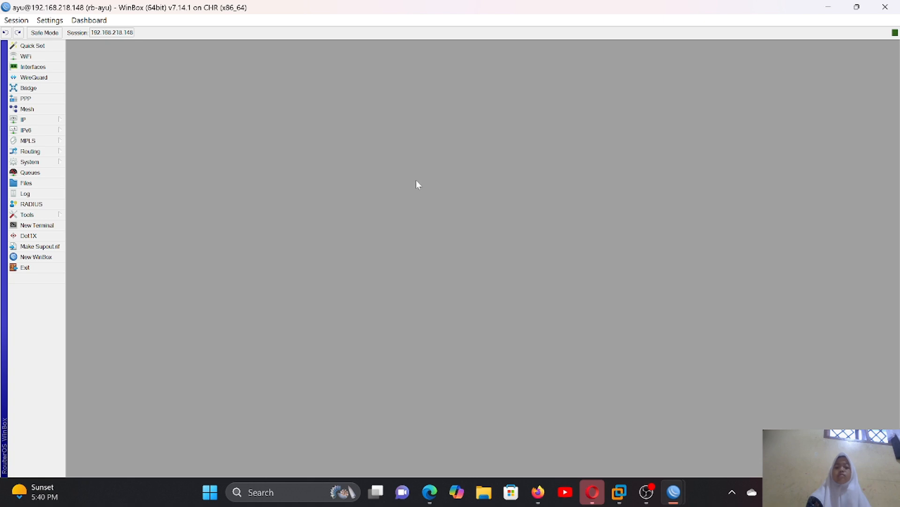
# - Open the router's user list and start a new user named user2 with the write group
pyautogui.click(60, 161)
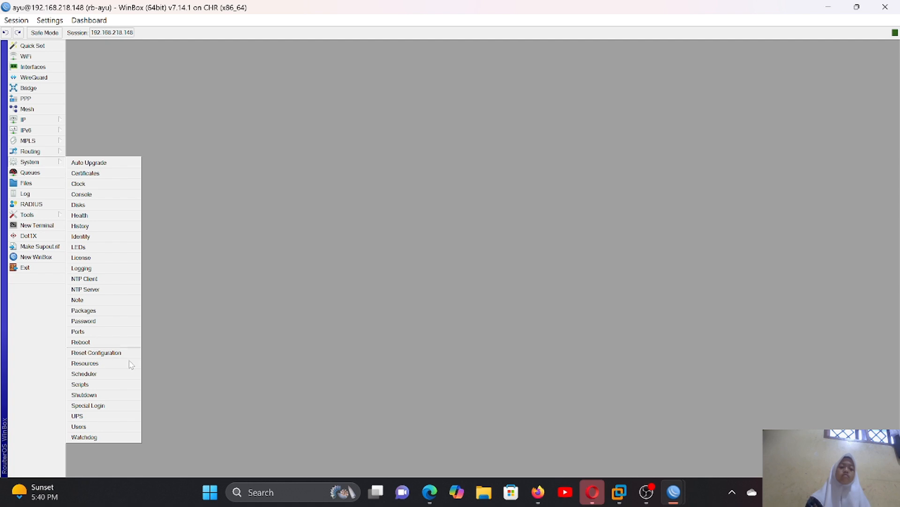
pyautogui.click(107, 426)
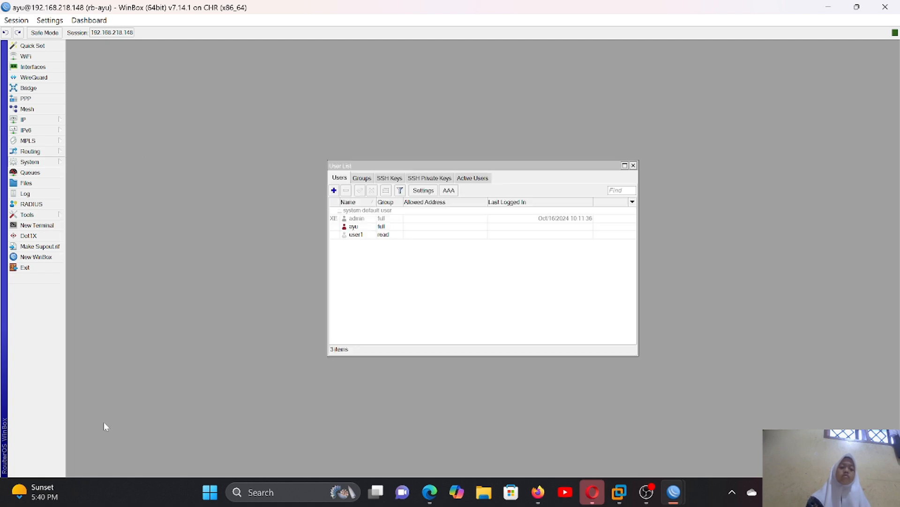
pyautogui.click(333, 190)
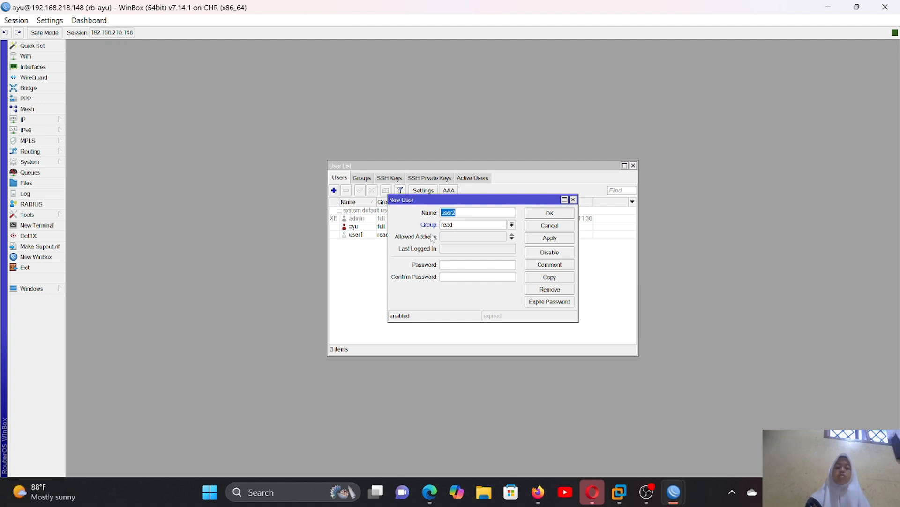
pyautogui.click(512, 226)
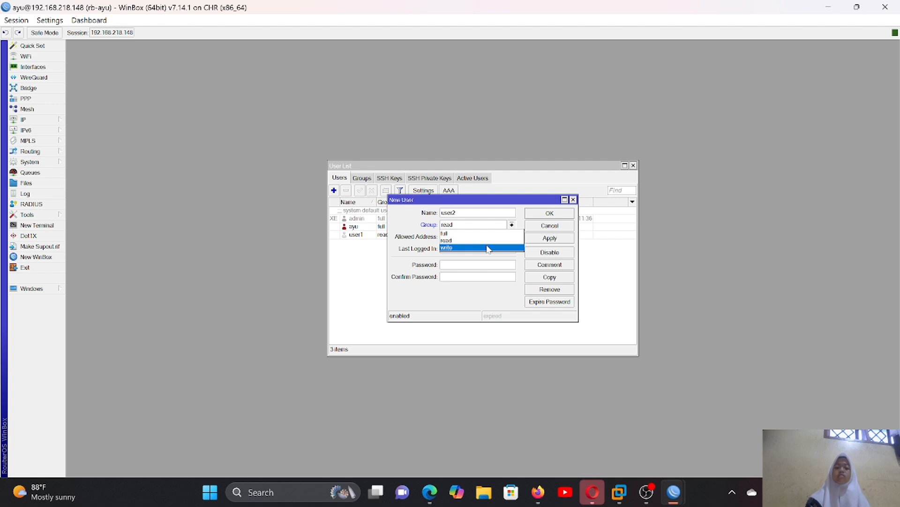
pyautogui.click(488, 248)
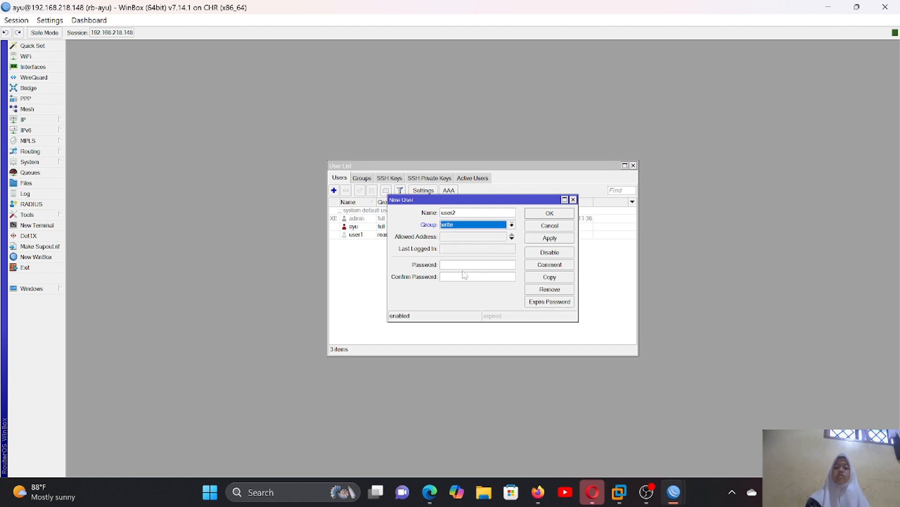
# - Enter and confirm the password for user2, apply the settings and close the user's dialog
pyautogui.click(478, 265)
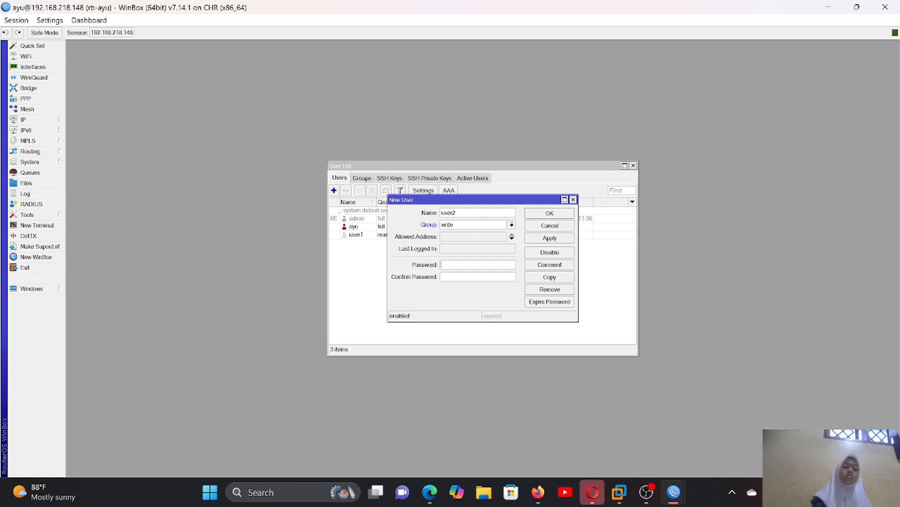
pyautogui.write('1')
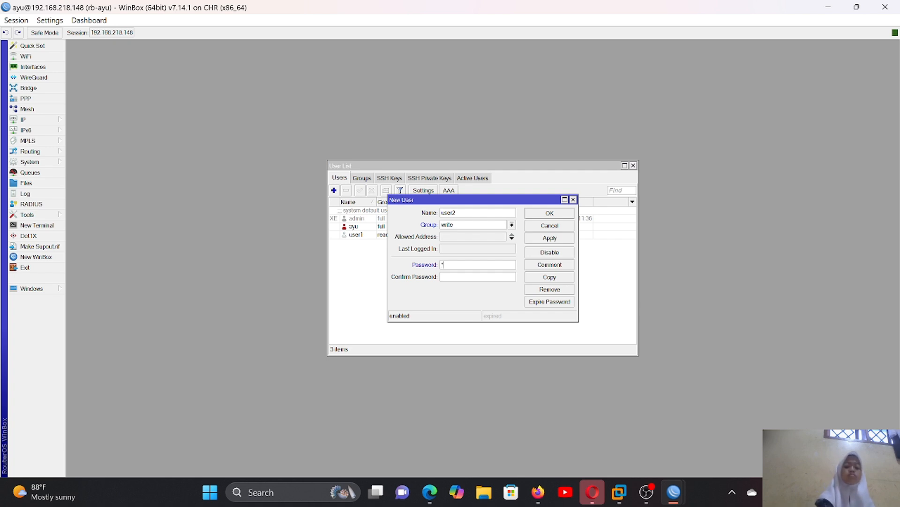
pyautogui.write('23')
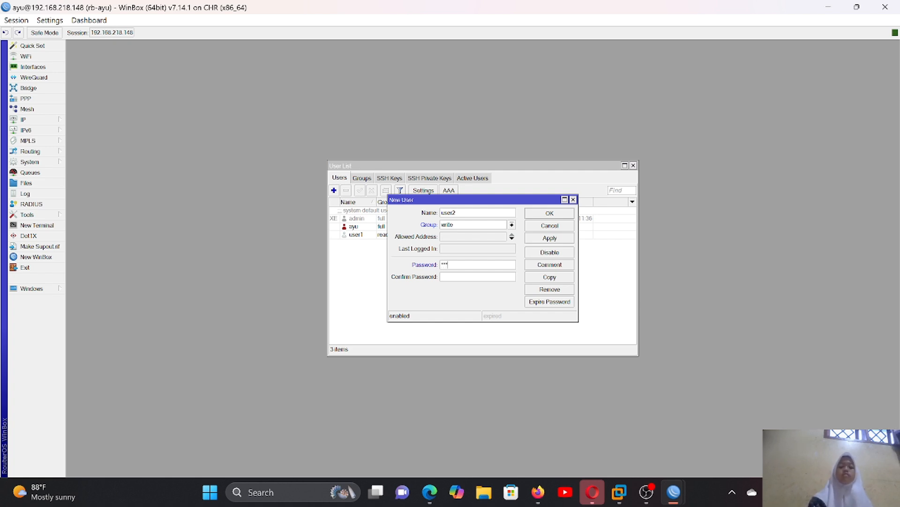
pyautogui.write('123')
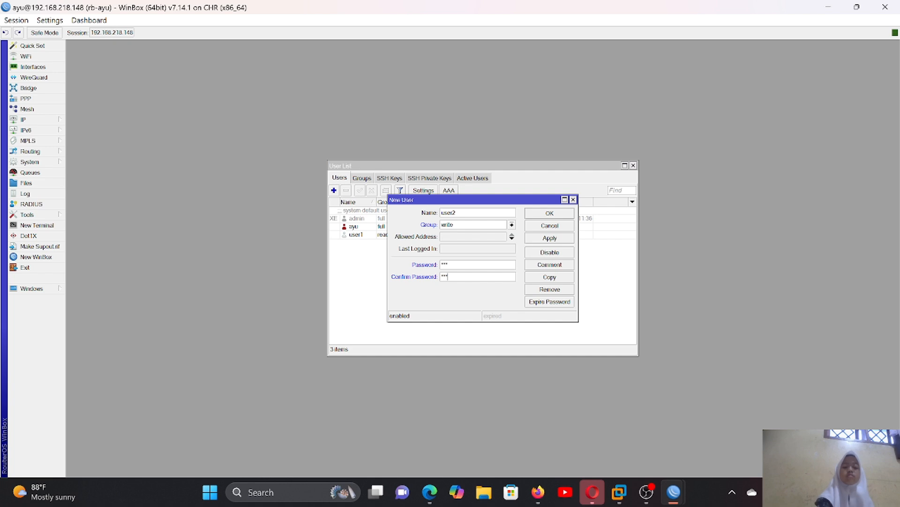
pyautogui.click(560, 238)
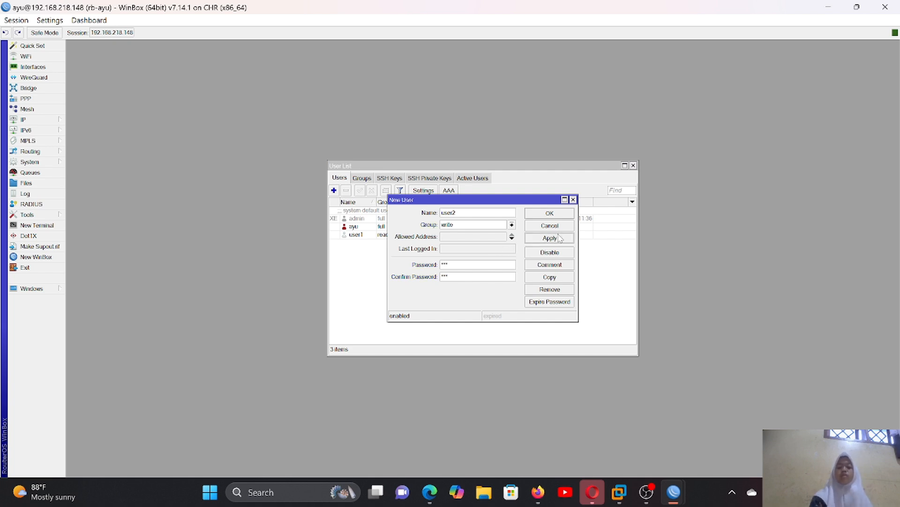
pyautogui.click(550, 213)
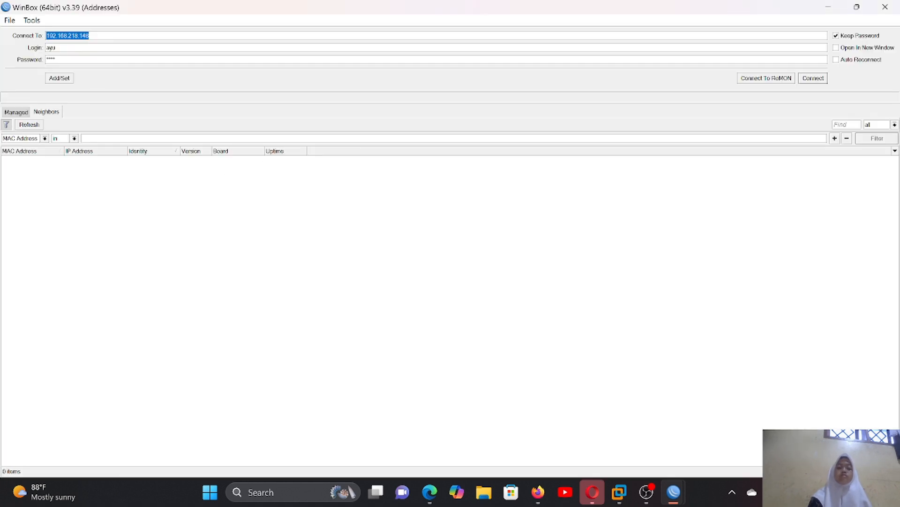
# - Log in to the router at 192.168.218.148 as user2 with that account's password, and close the IP service list
pyautogui.click(56, 48)
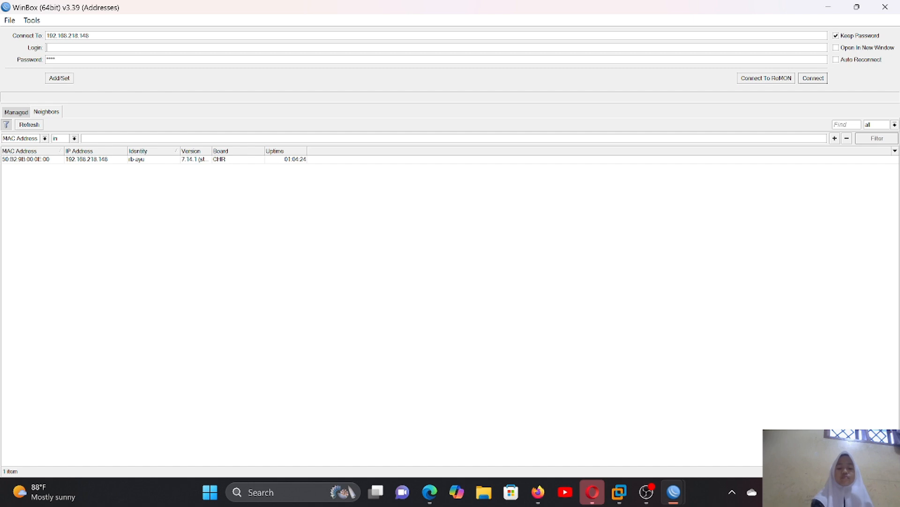
pyautogui.write('user')
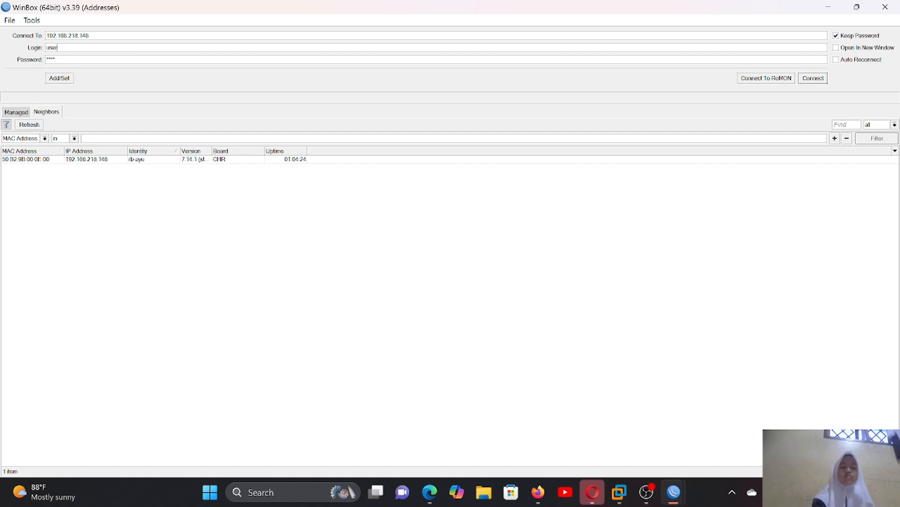
pyautogui.write('2')
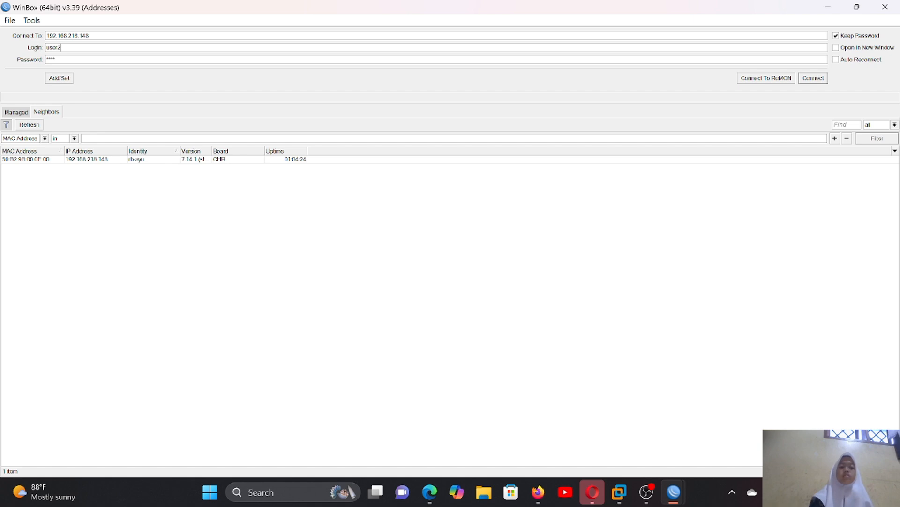
pyautogui.press('Tab')
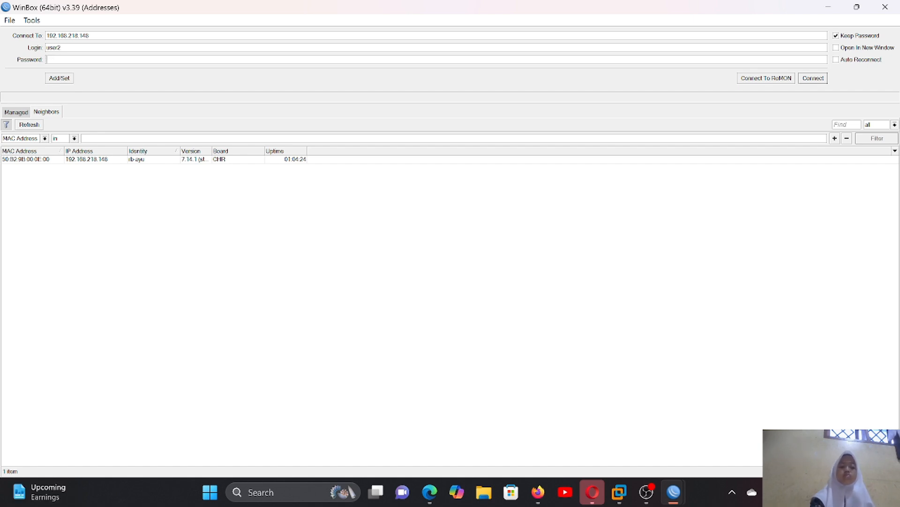
pyautogui.write('123')
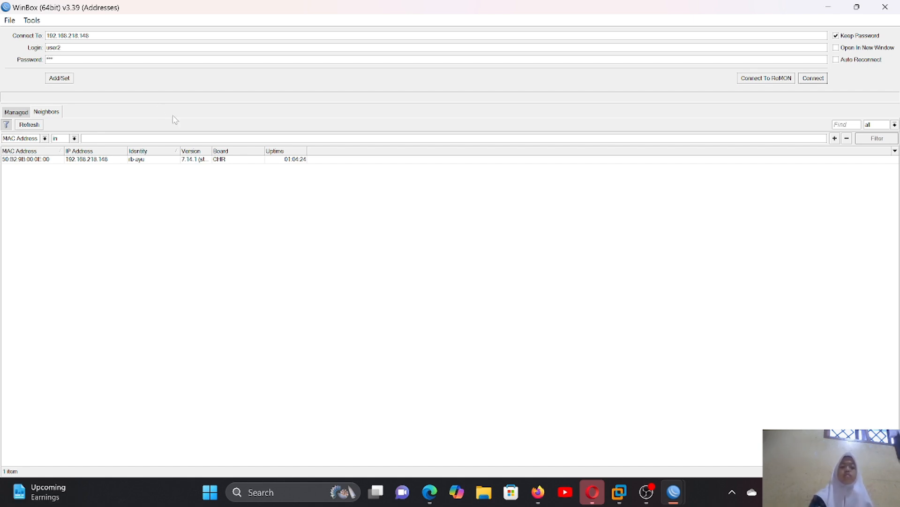
pyautogui.click(236, 159)
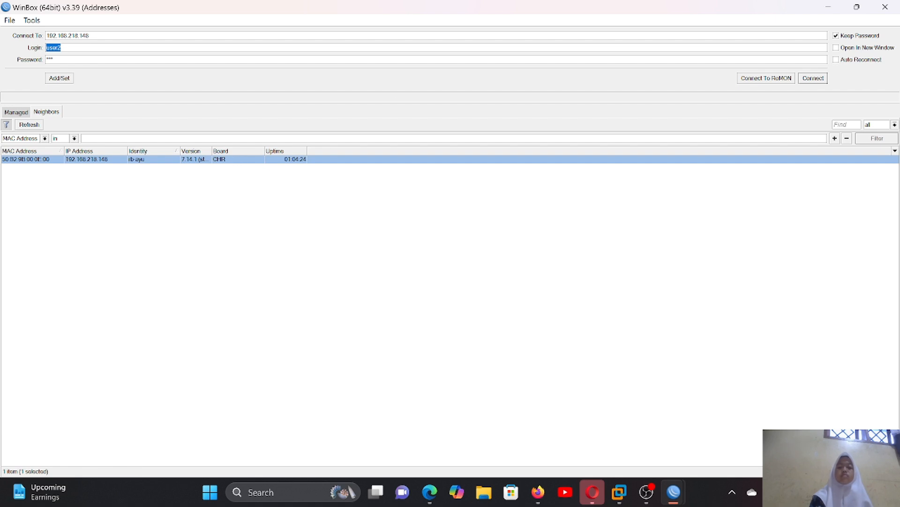
pyautogui.click(813, 78)
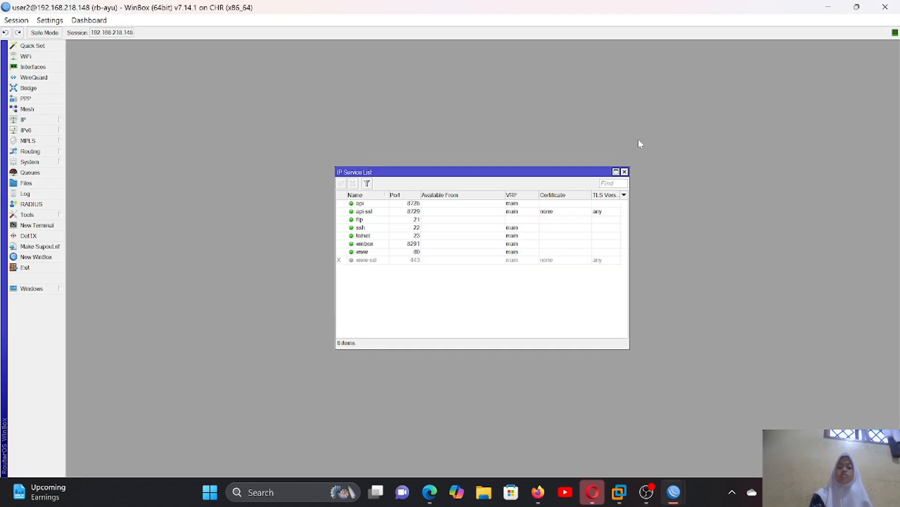
pyautogui.click(624, 172)
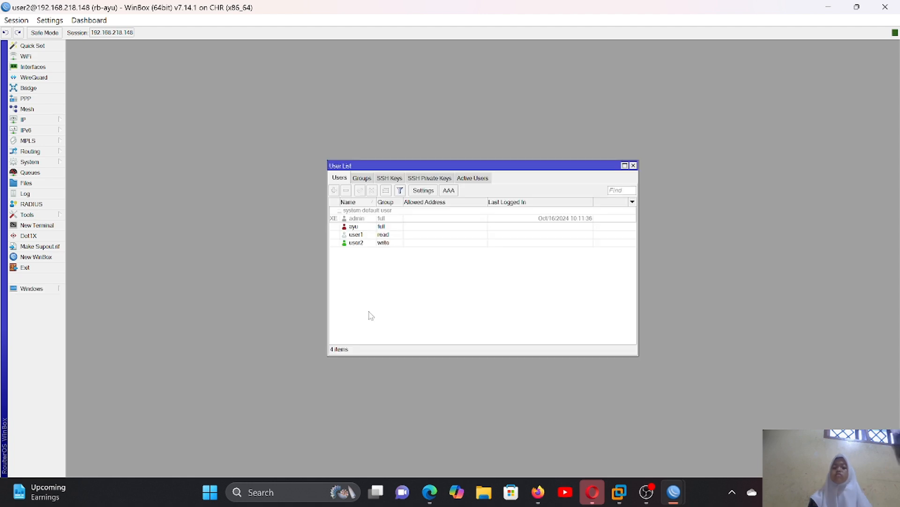